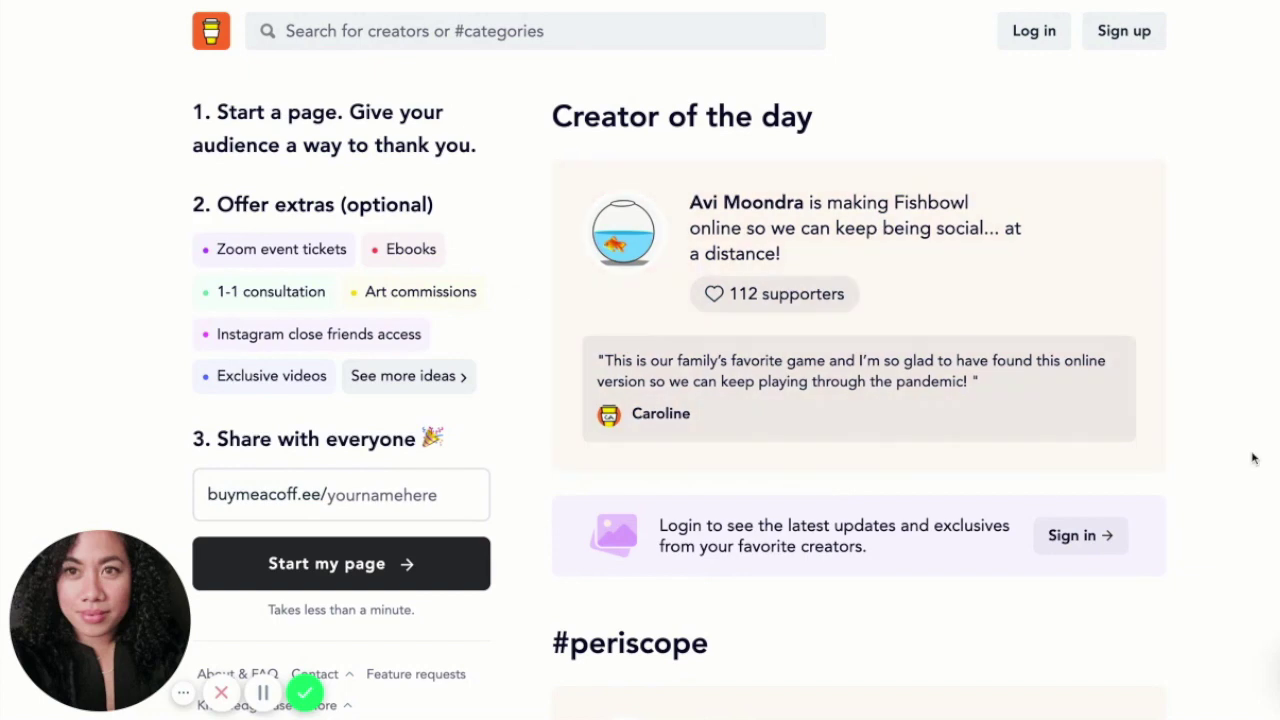
Scroll through the Buy Me a Coffee landing page and back up to the page-link field.
{"action": "scroll", "coordinate": [1253, 458], "scroll_direction": "down", "scroll_amount": 3}
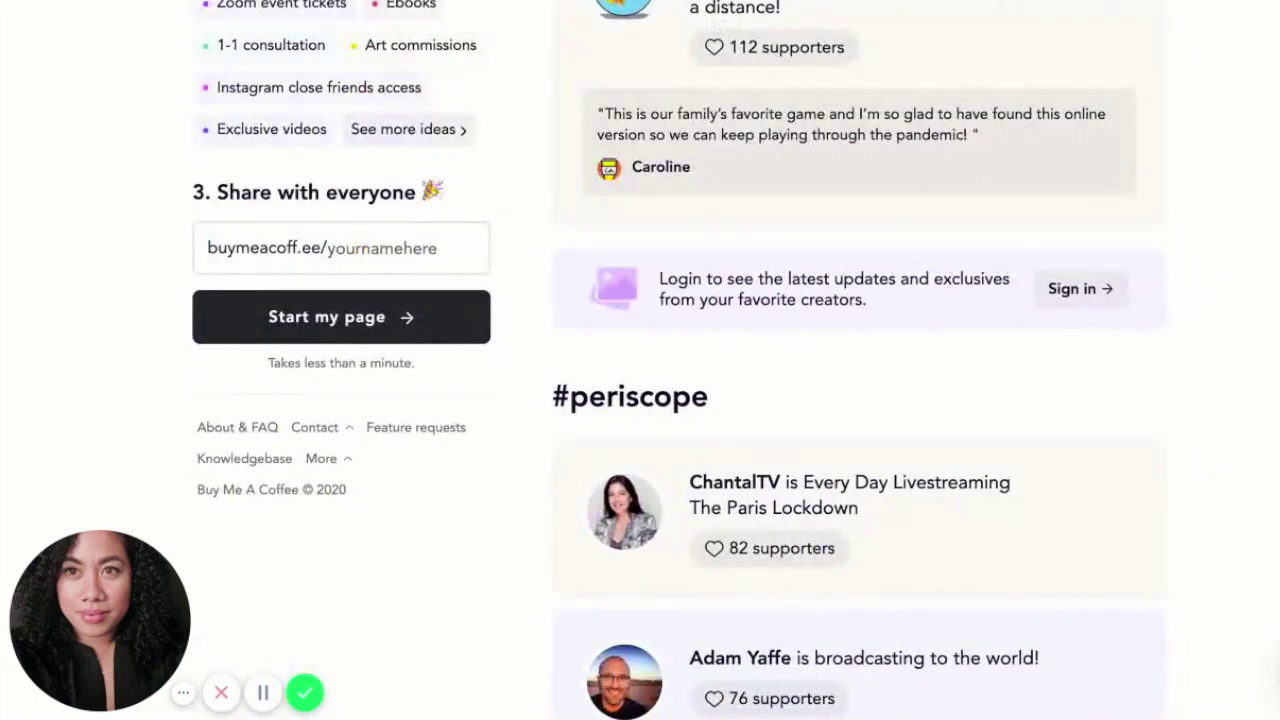
{"action": "scroll", "coordinate": [1253, 458], "scroll_direction": "down", "scroll_amount": 3}
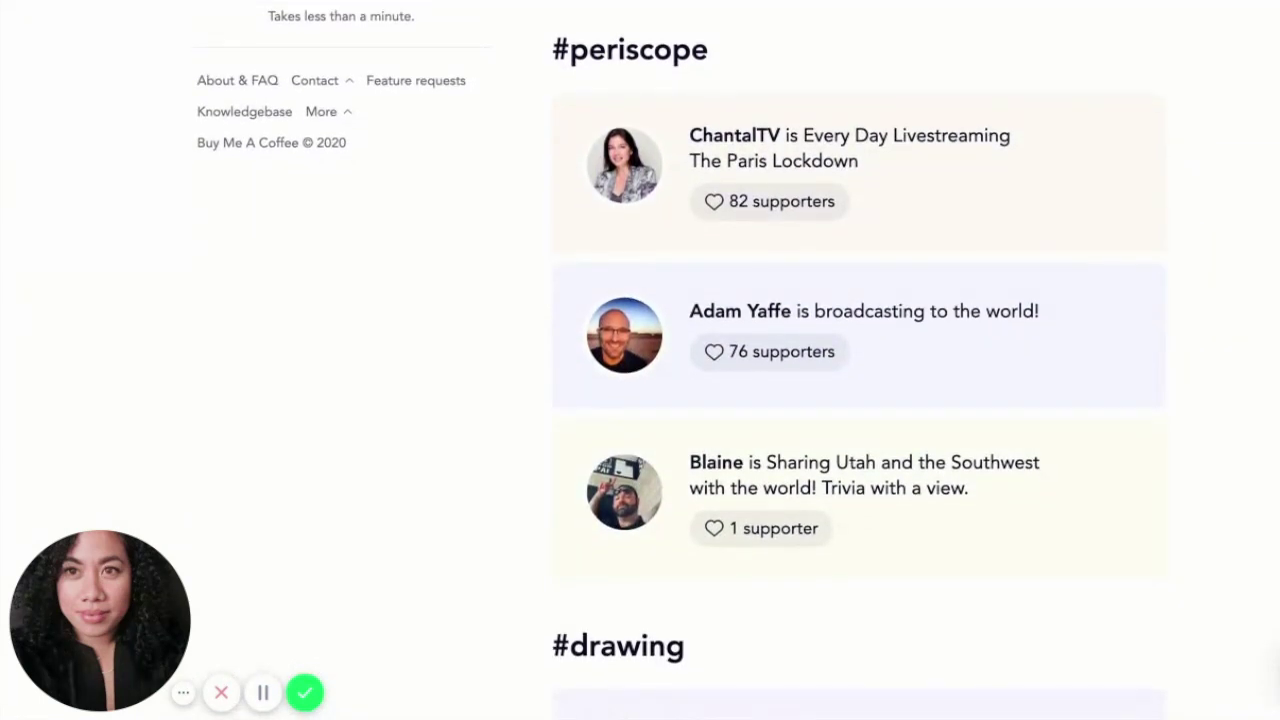
{"action": "scroll", "coordinate": [1253, 458], "scroll_direction": "down", "scroll_amount": 2}
{"action": "scroll", "coordinate": [1253, 458], "scroll_direction": "down", "scroll_amount": 5}
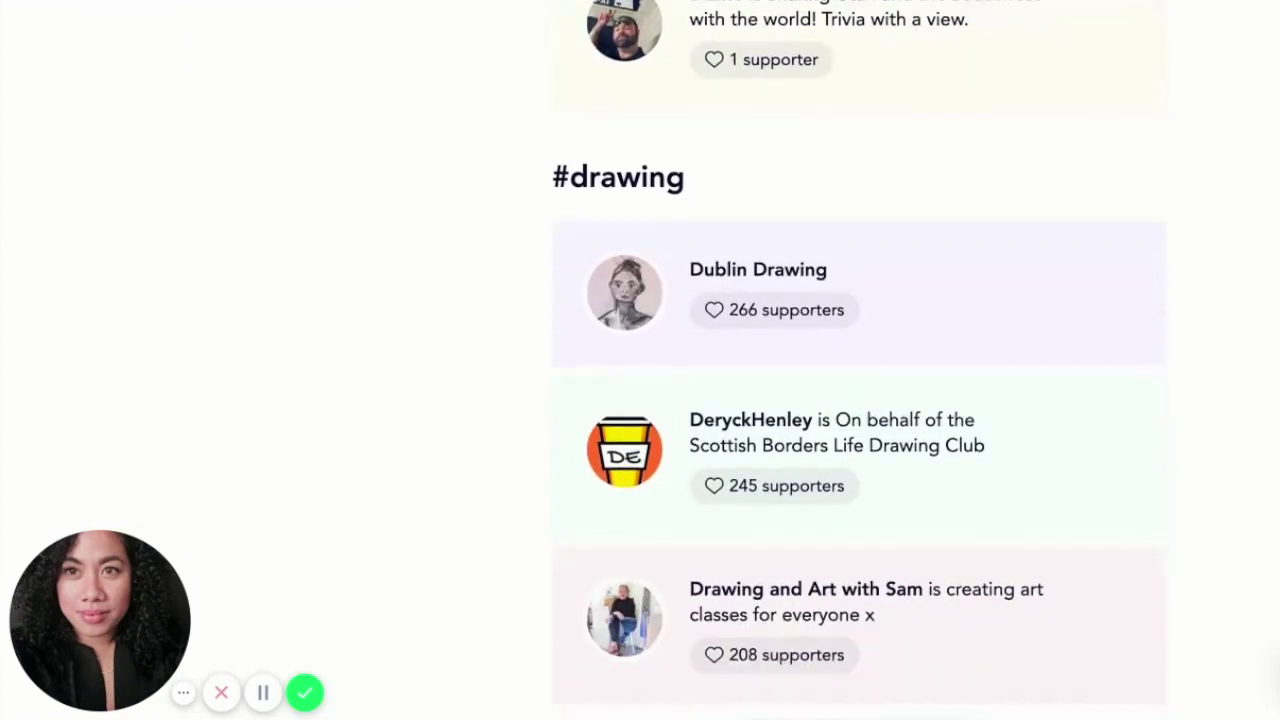
{"action": "scroll", "coordinate": [858, 360], "scroll_direction": "down", "scroll_amount": 4}
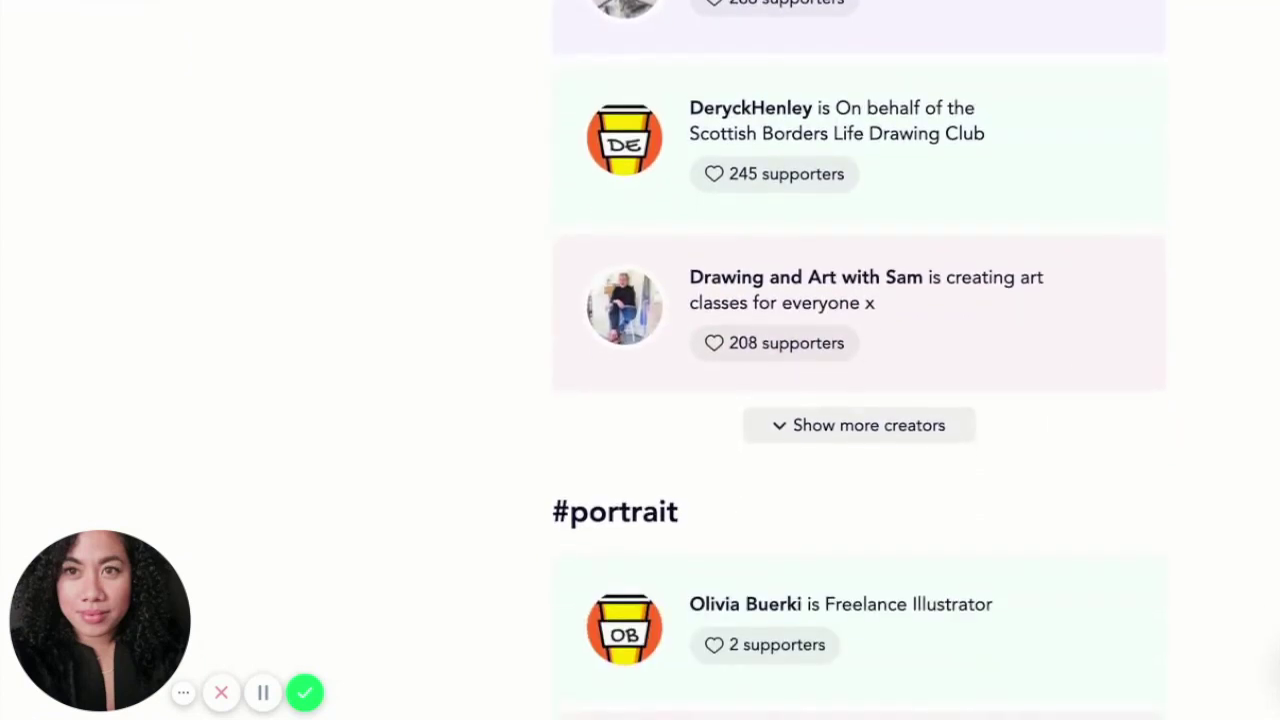
{"action": "scroll", "coordinate": [858, 360], "scroll_direction": "down", "scroll_amount": 5}
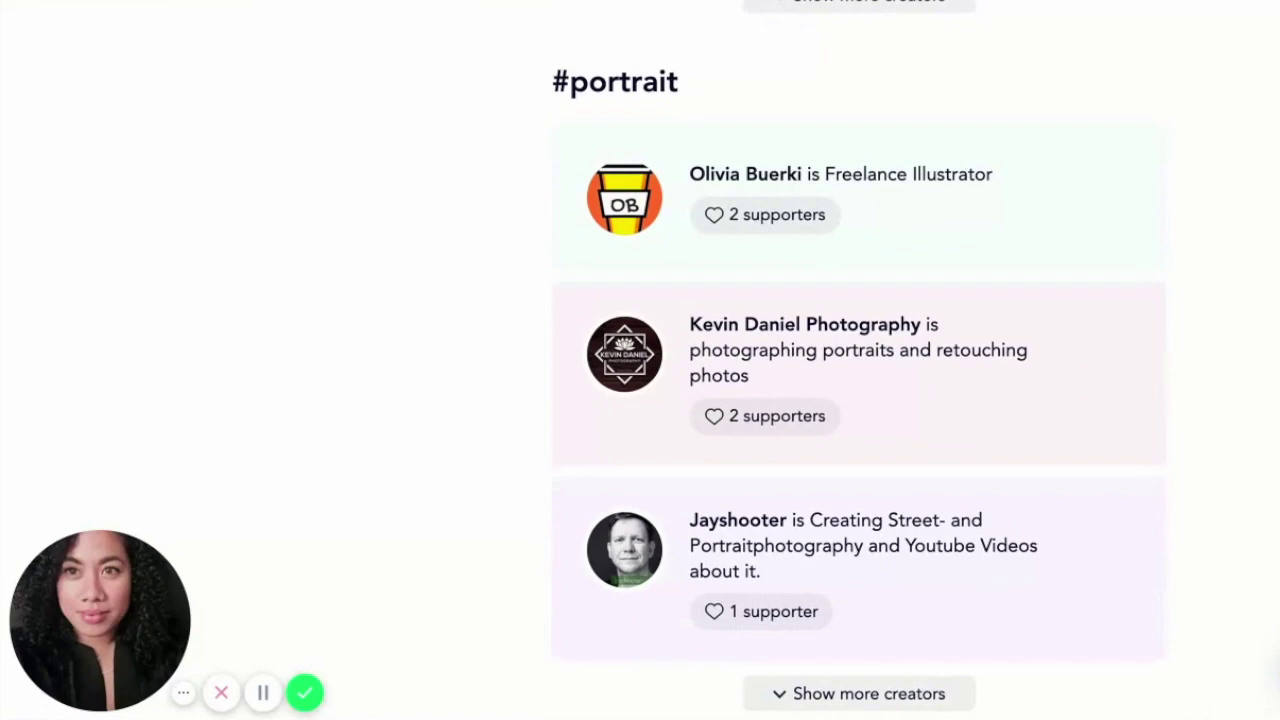
{"action": "scroll", "coordinate": [858, 360], "scroll_direction": "down", "scroll_amount": 5}
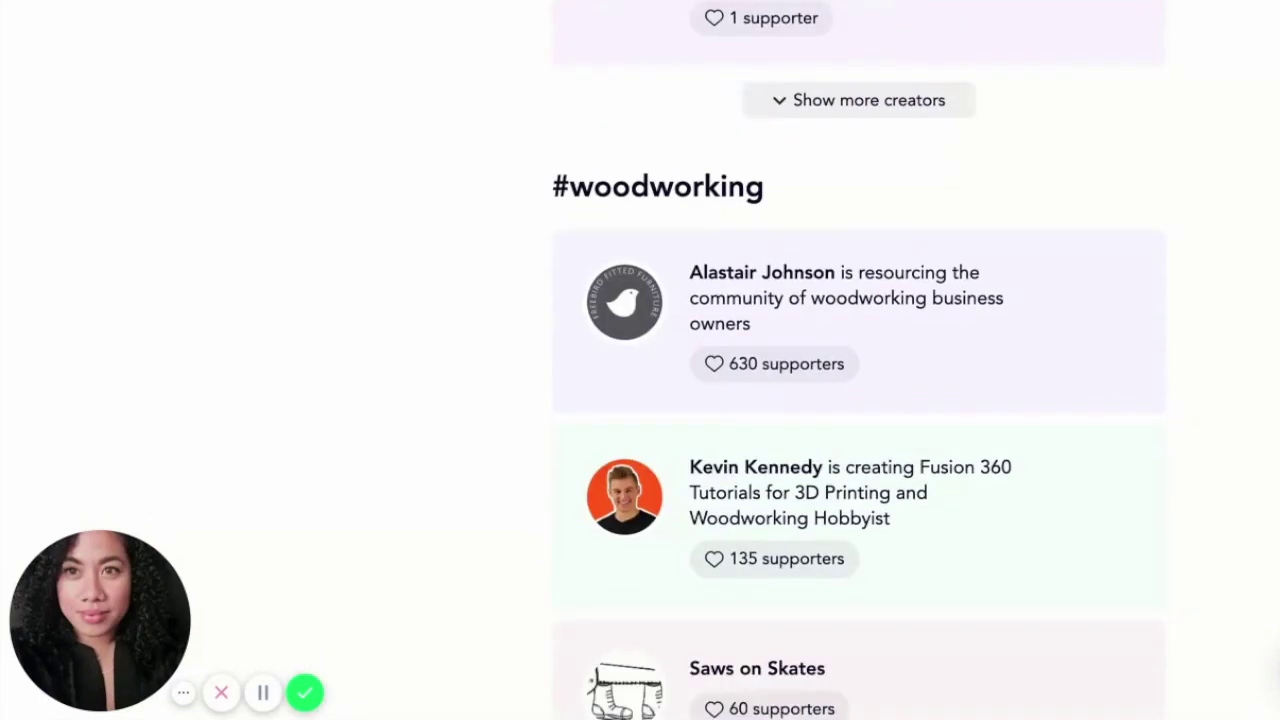
{"action": "scroll", "coordinate": [858, 360], "scroll_direction": "down", "scroll_amount": 2}
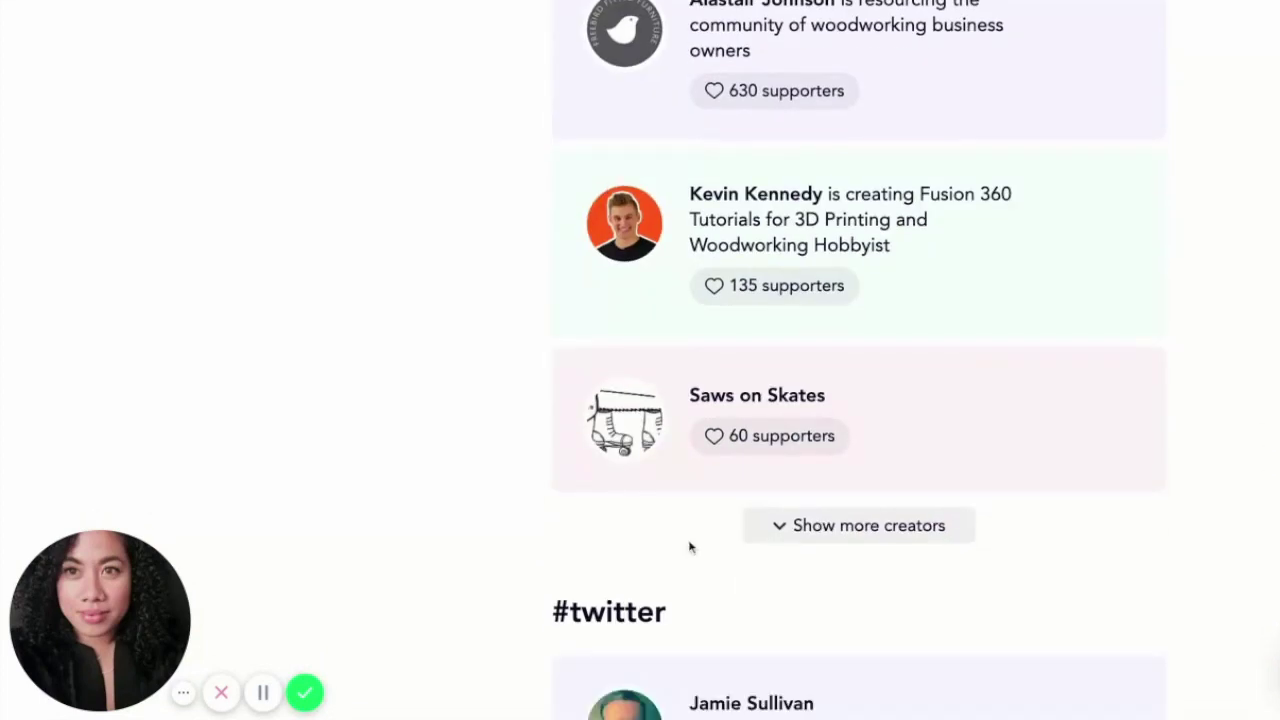
{"action": "scroll", "coordinate": [1240, 305], "scroll_direction": "up", "scroll_amount": 12}
{"action": "scroll", "coordinate": [1240, 305], "scroll_direction": "up", "scroll_amount": 15}
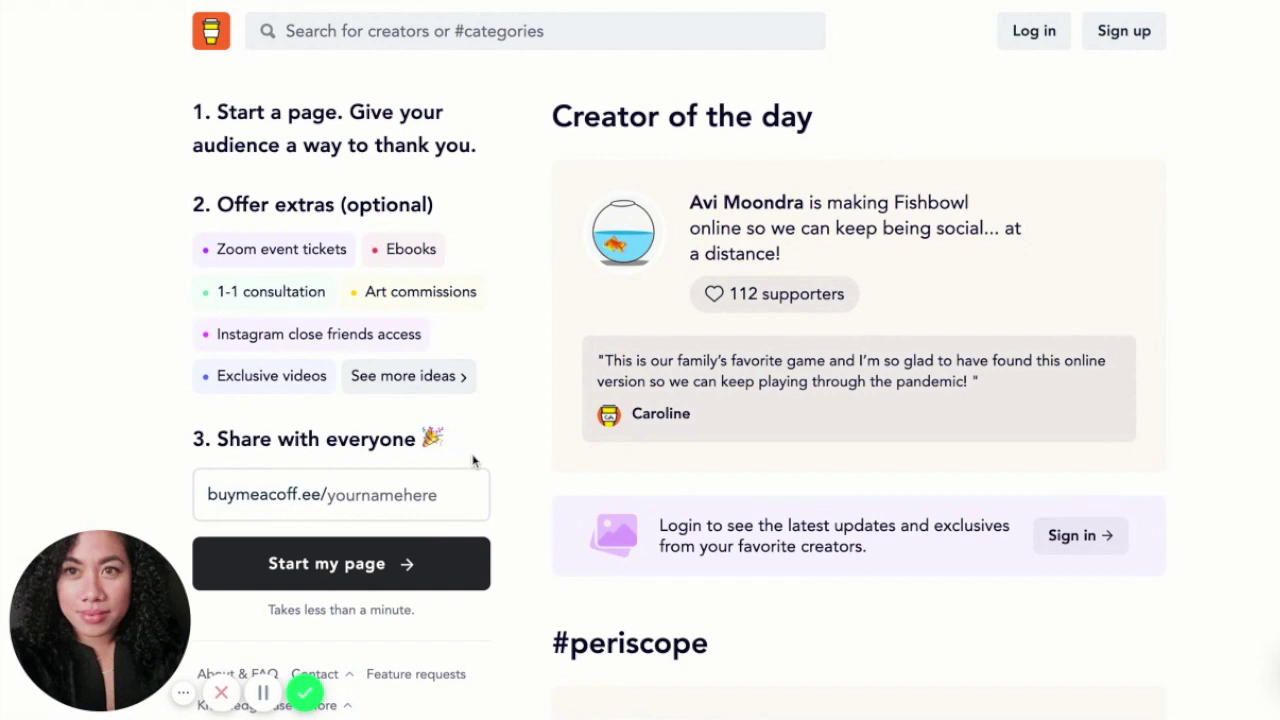
Enter 'alifeofcreating' as the buymeacoff.ee page link and start the page.
{"action": "left_click", "coordinate": [467, 498]}
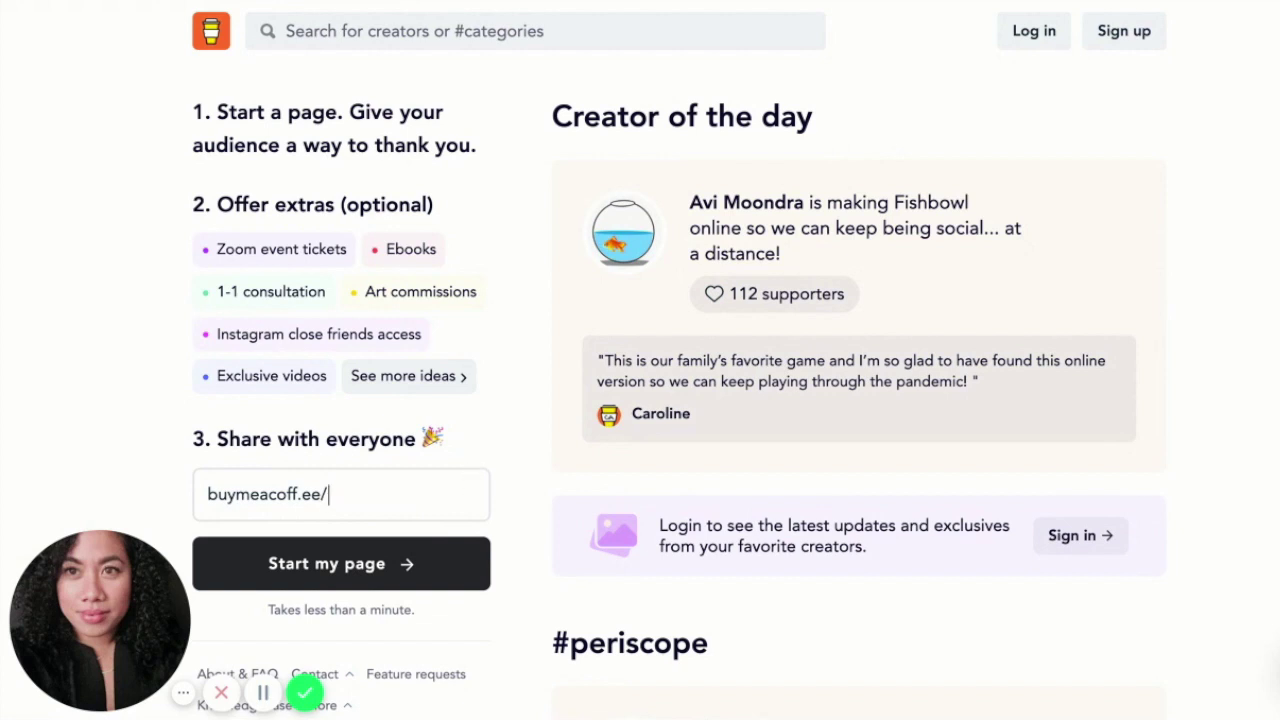
{"action": "type", "text": "alifeofcreating"}
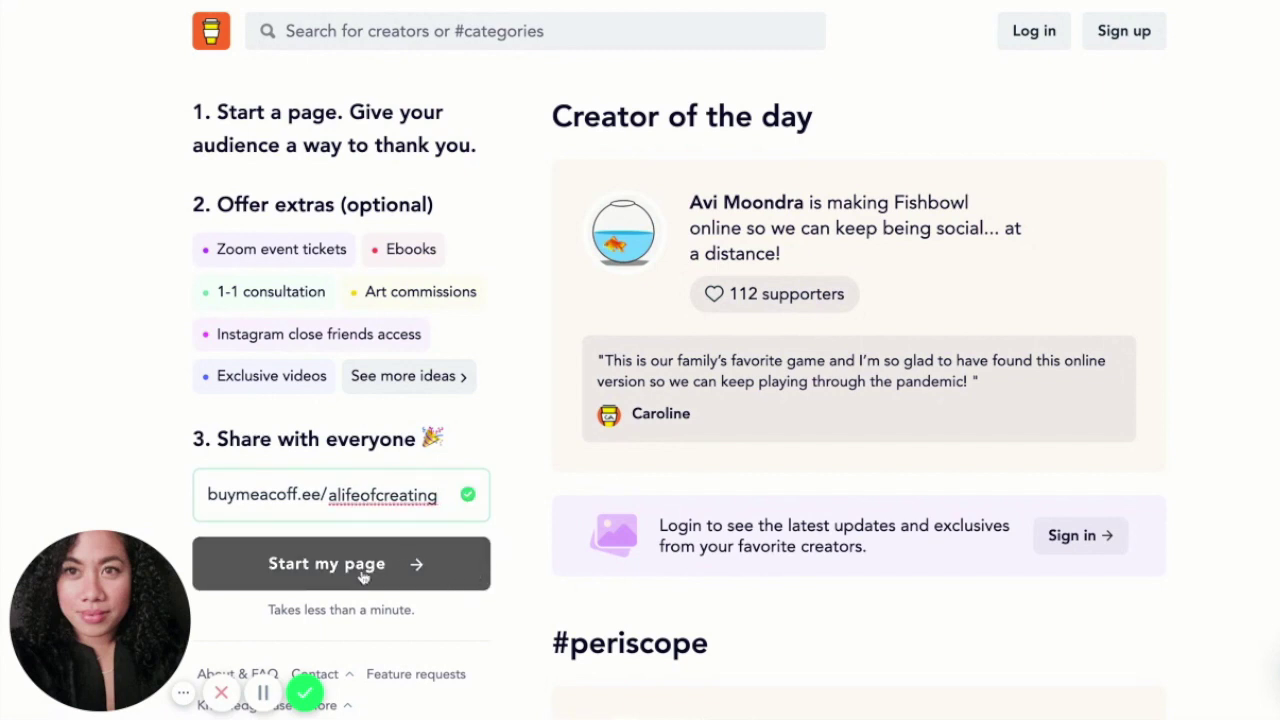
{"action": "left_click", "coordinate": [449, 571]}
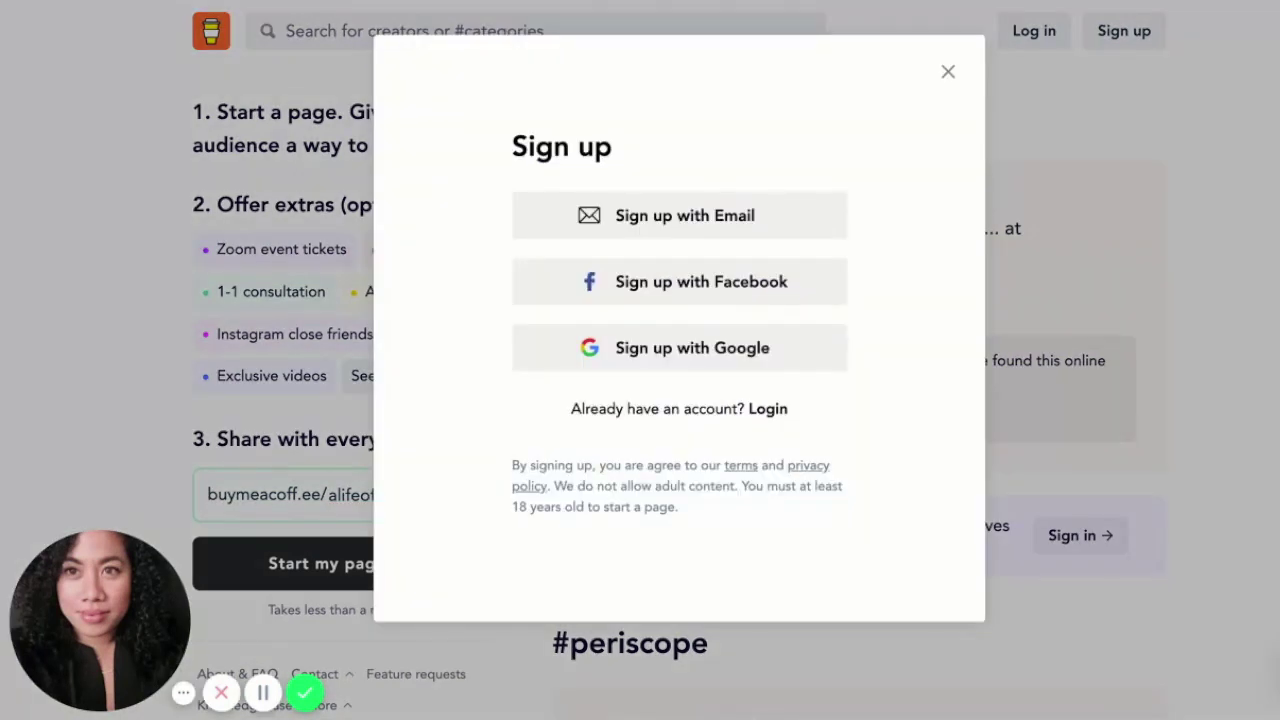
Sign up by email with the account address and password, confirm creator status, and accept the alifeofcreating link.
{"action": "left_click", "coordinate": [803, 220]}
{"action": "left_click", "coordinate": [772, 215]}
{"action": "key", "text": "Tab"}
{"action": "type", "text": "*********"}
{"action": "key", "text": "Tab"}
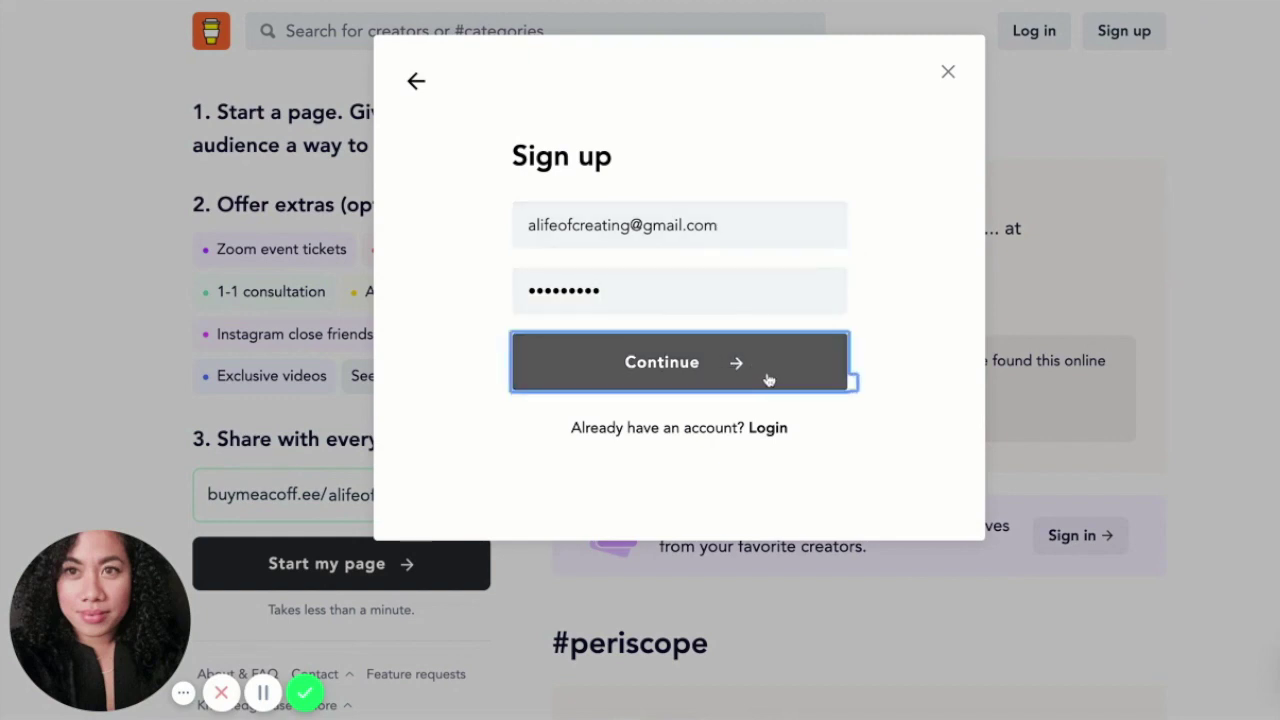
{"action": "left_click", "coordinate": [768, 377]}
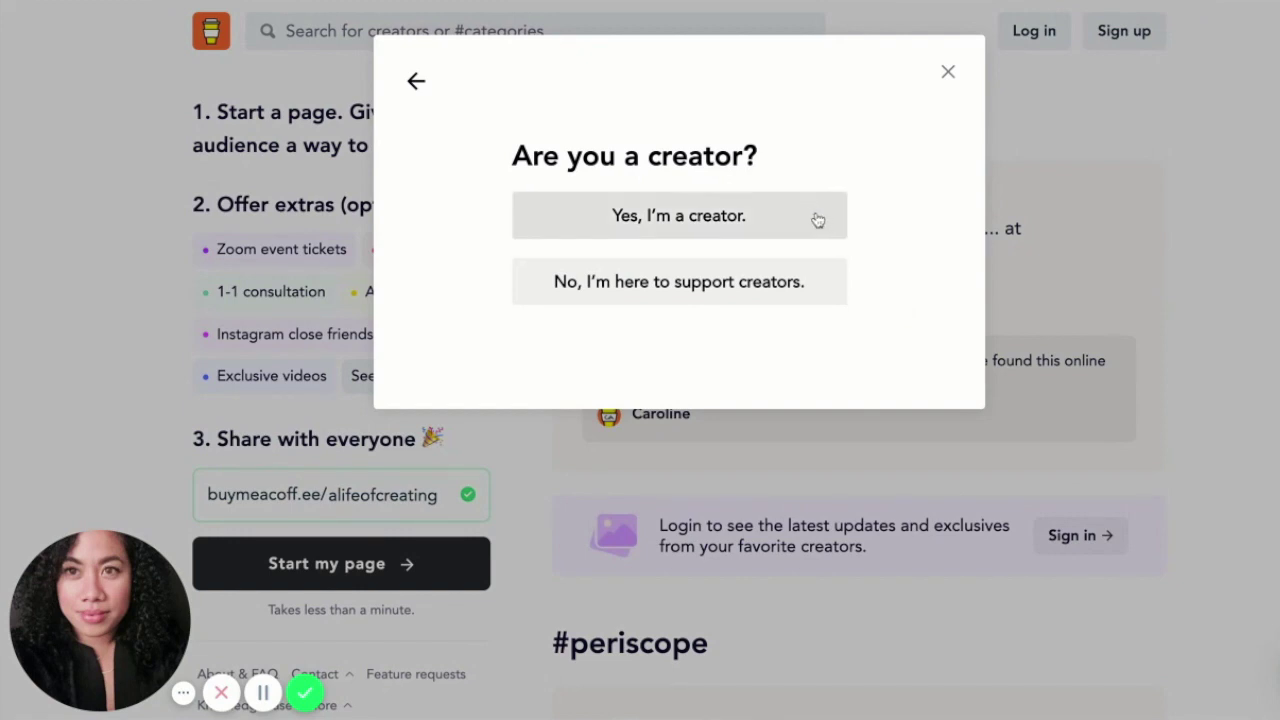
{"action": "left_click", "coordinate": [692, 229]}
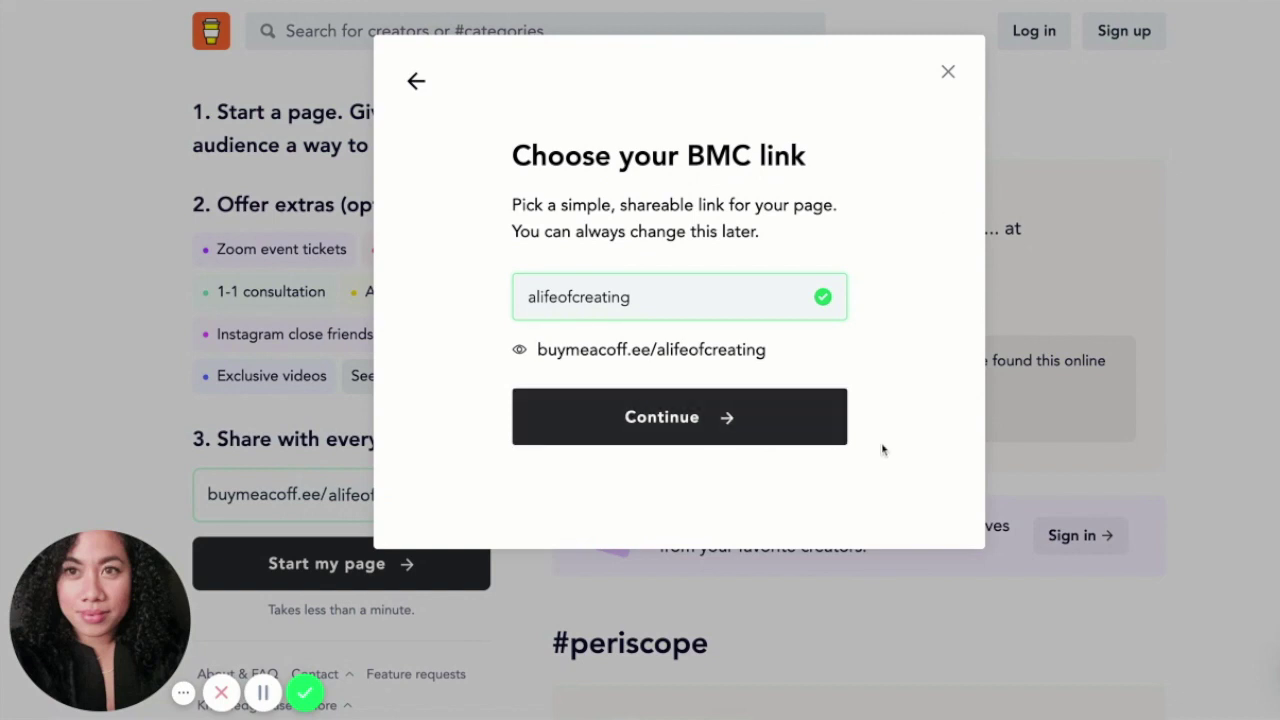
{"action": "left_click", "coordinate": [772, 428]}
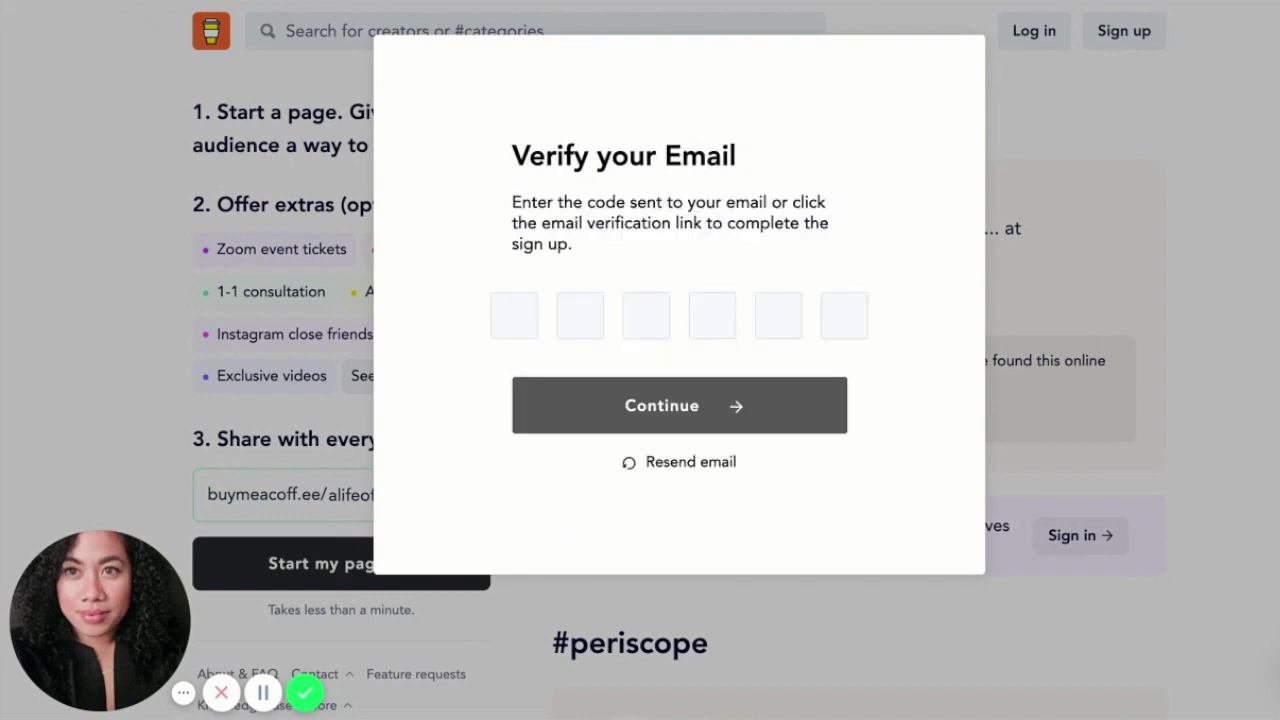
Enter and submit the six-digit verification code from the email.
{"action": "left_click", "coordinate": [513, 318]}
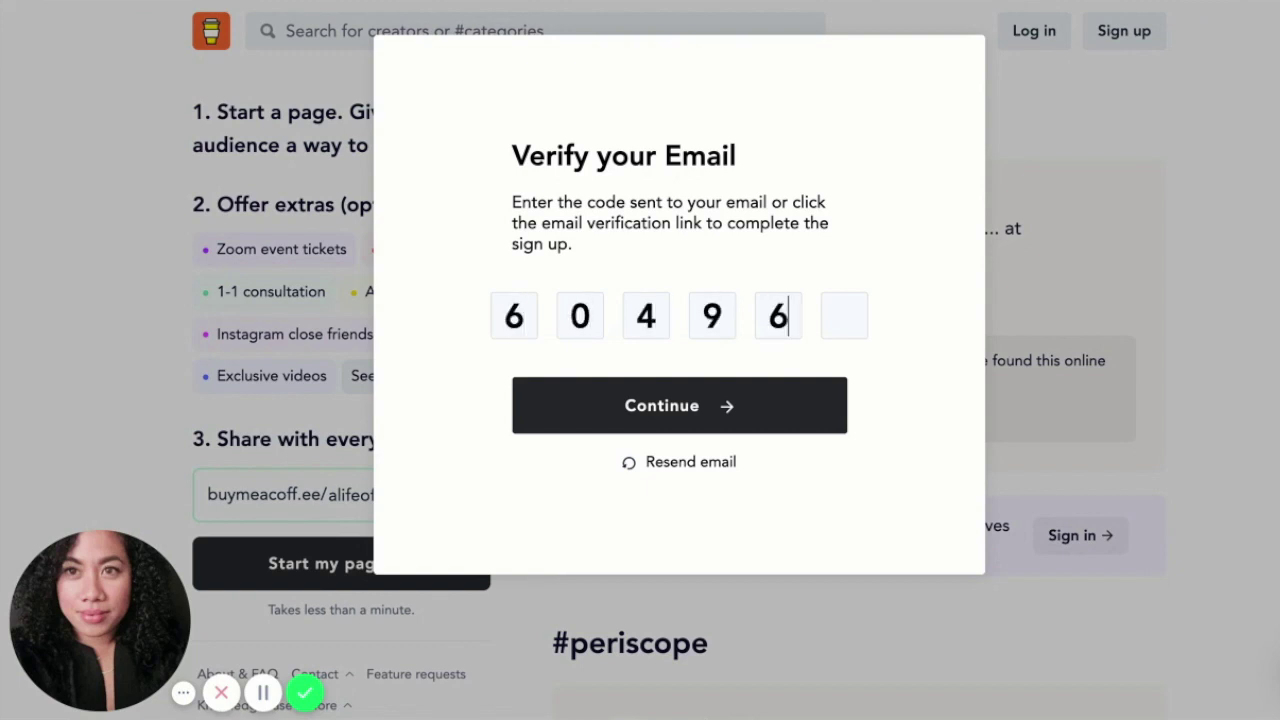
{"action": "left_click", "coordinate": [607, 403]}
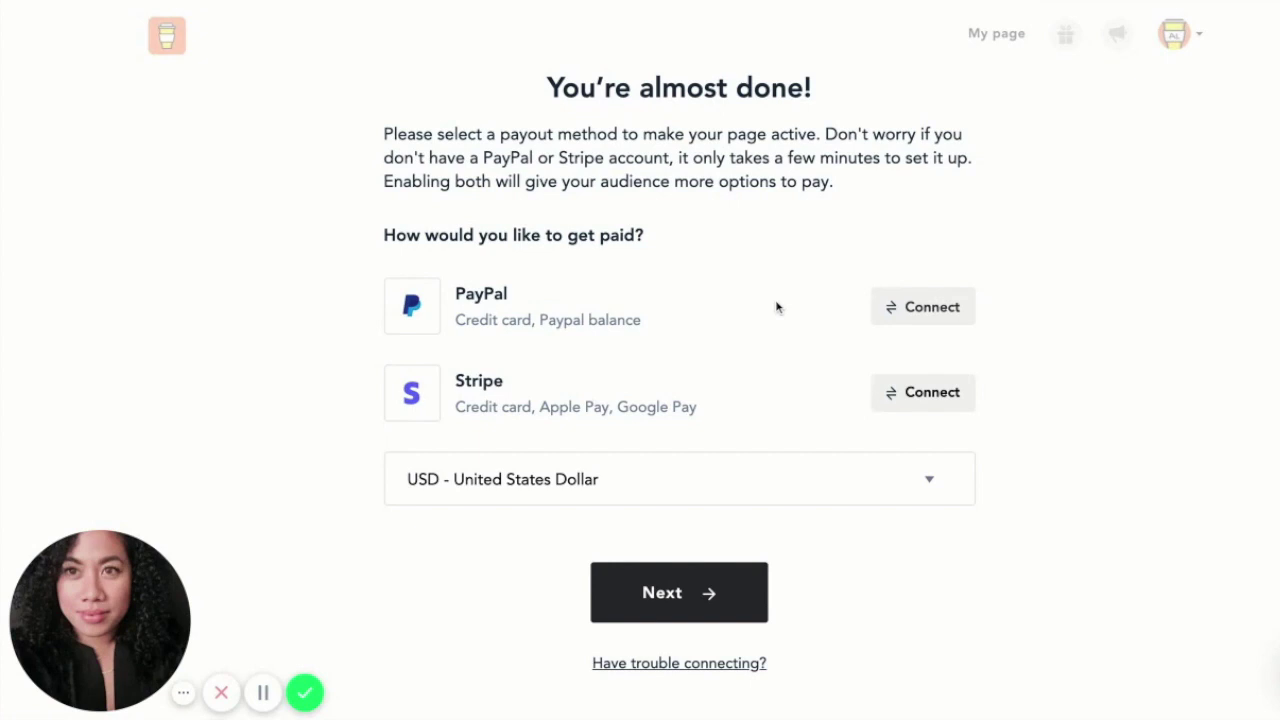
Check the payout currency list and keep USD selected.
{"action": "left_click", "coordinate": [843, 477]}
{"action": "scroll", "coordinate": [1011, 578], "scroll_direction": "down", "scroll_amount": 1}
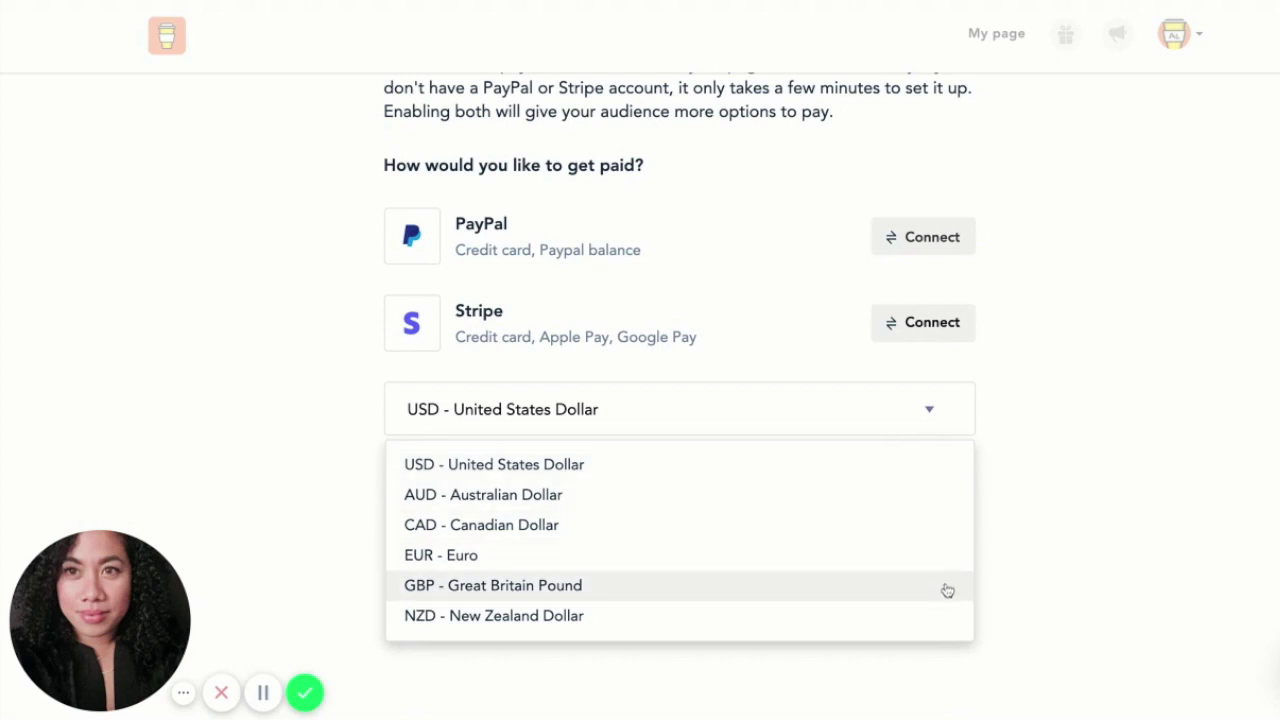
{"action": "left_click", "coordinate": [1180, 487]}
{"action": "scroll", "coordinate": [1097, 423], "scroll_direction": "up", "scroll_amount": 1}
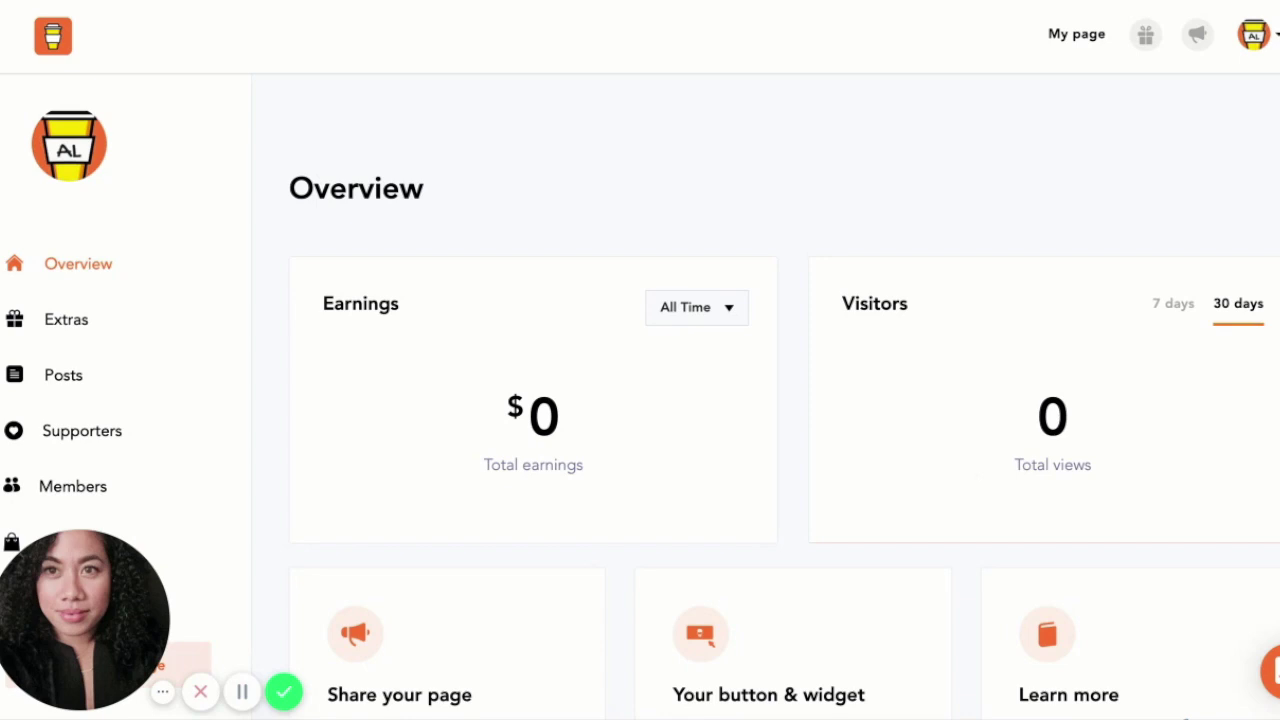
Switch the Visitors card to the last 30 days and scroll through the Overview cards.
{"action": "scroll", "coordinate": [765, 400], "scroll_direction": "down", "scroll_amount": 1}
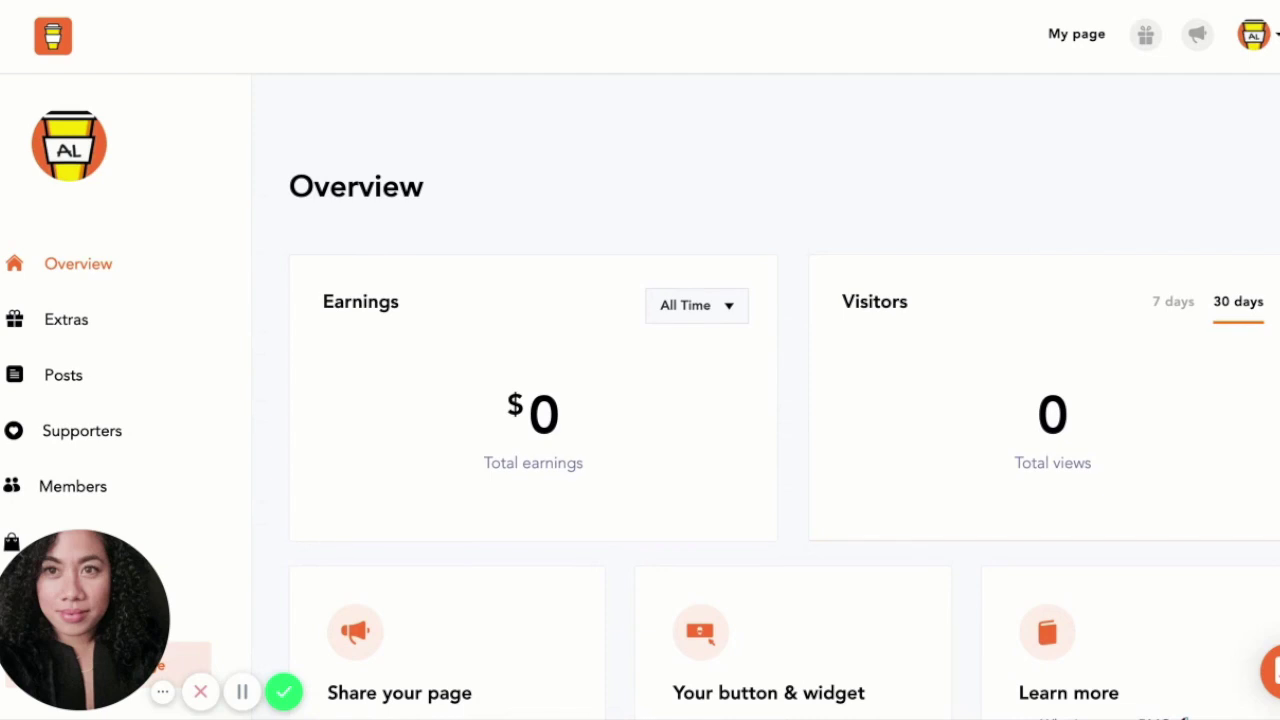
{"action": "scroll", "coordinate": [765, 400], "scroll_direction": "down", "scroll_amount": 1}
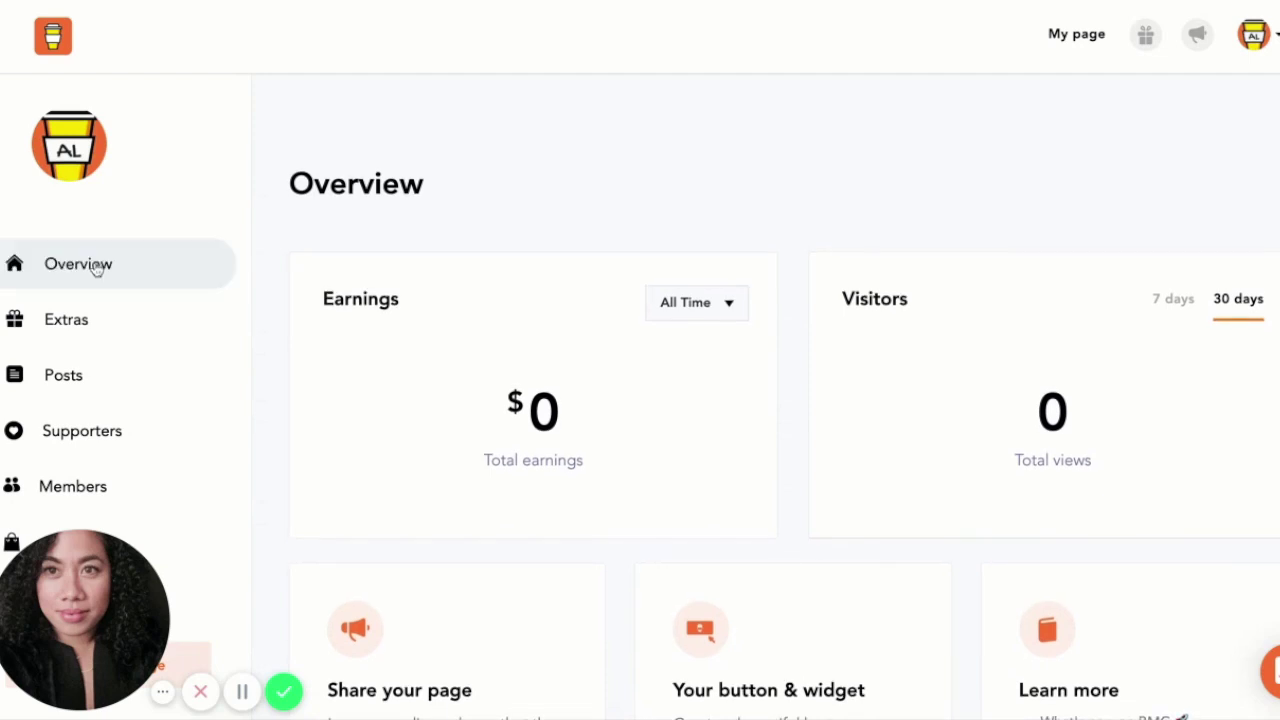
{"action": "scroll", "coordinate": [95, 268], "scroll_direction": "down", "scroll_amount": 1}
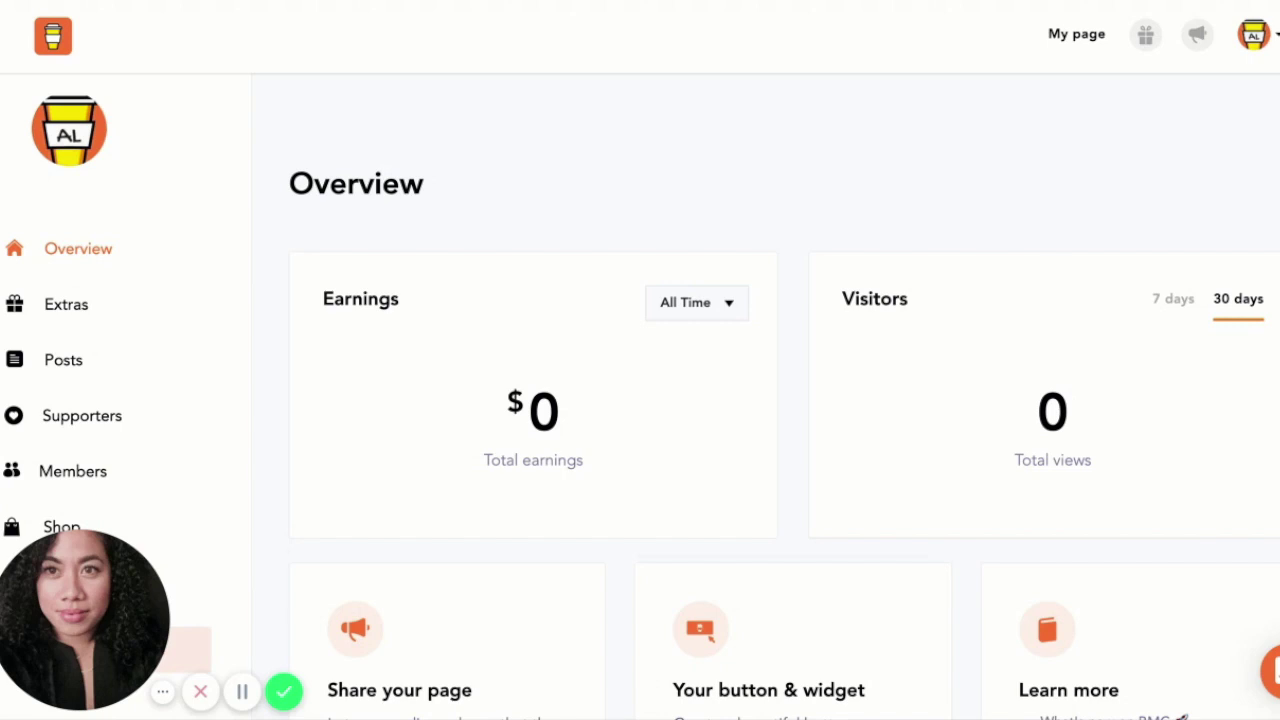
{"action": "left_click", "coordinate": [1179, 314]}
{"action": "left_click", "coordinate": [1221, 302]}
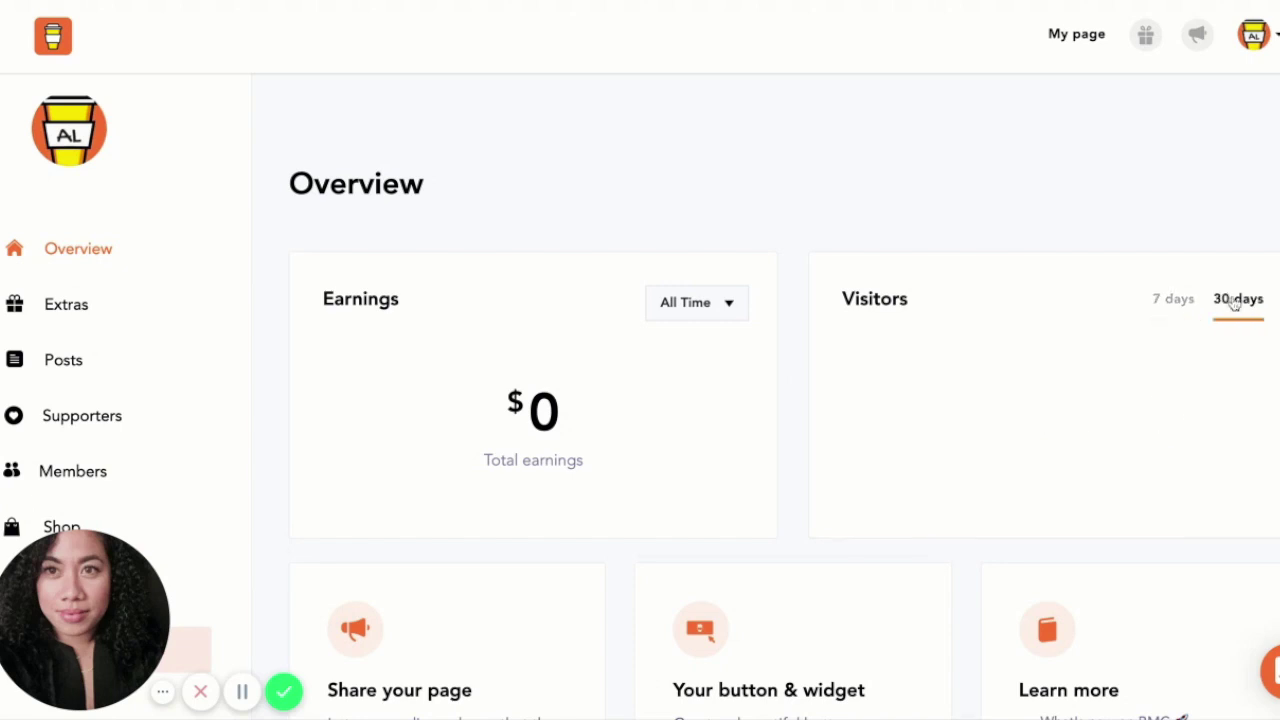
{"action": "scroll", "coordinate": [971, 371], "scroll_direction": "down", "scroll_amount": 3}
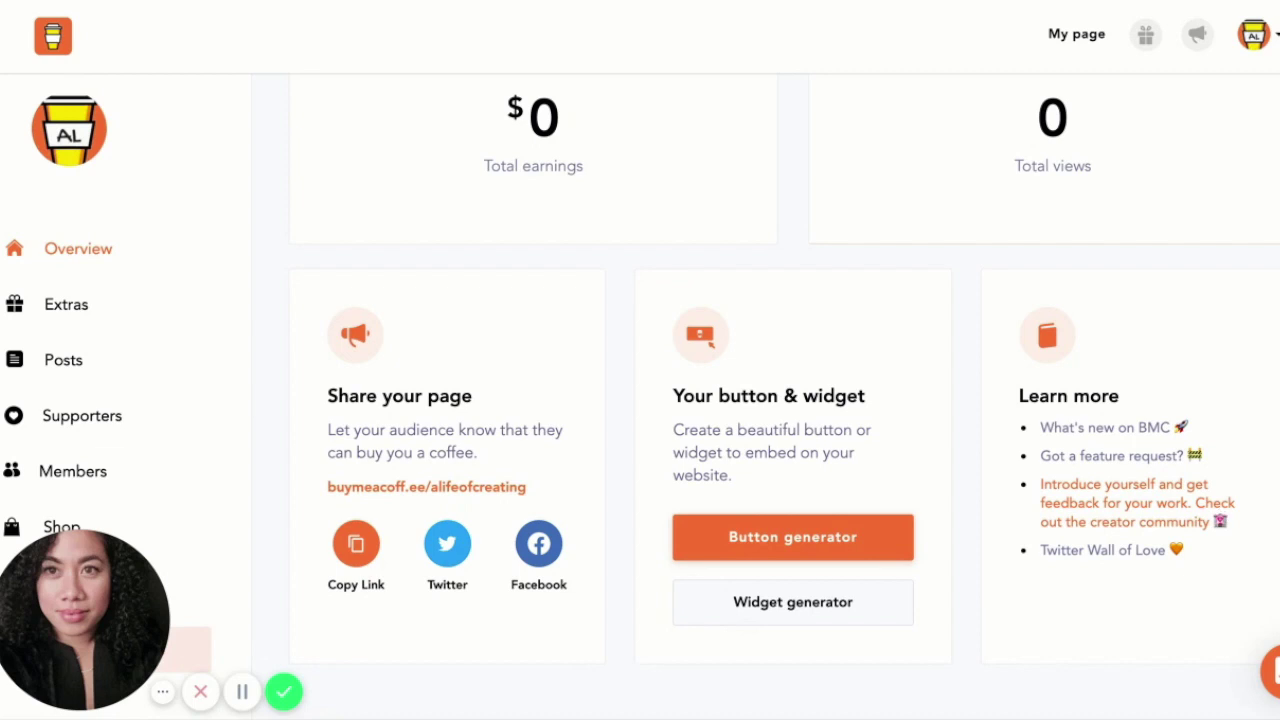
{"action": "scroll", "coordinate": [1220, 560], "scroll_direction": "down", "scroll_amount": 3}
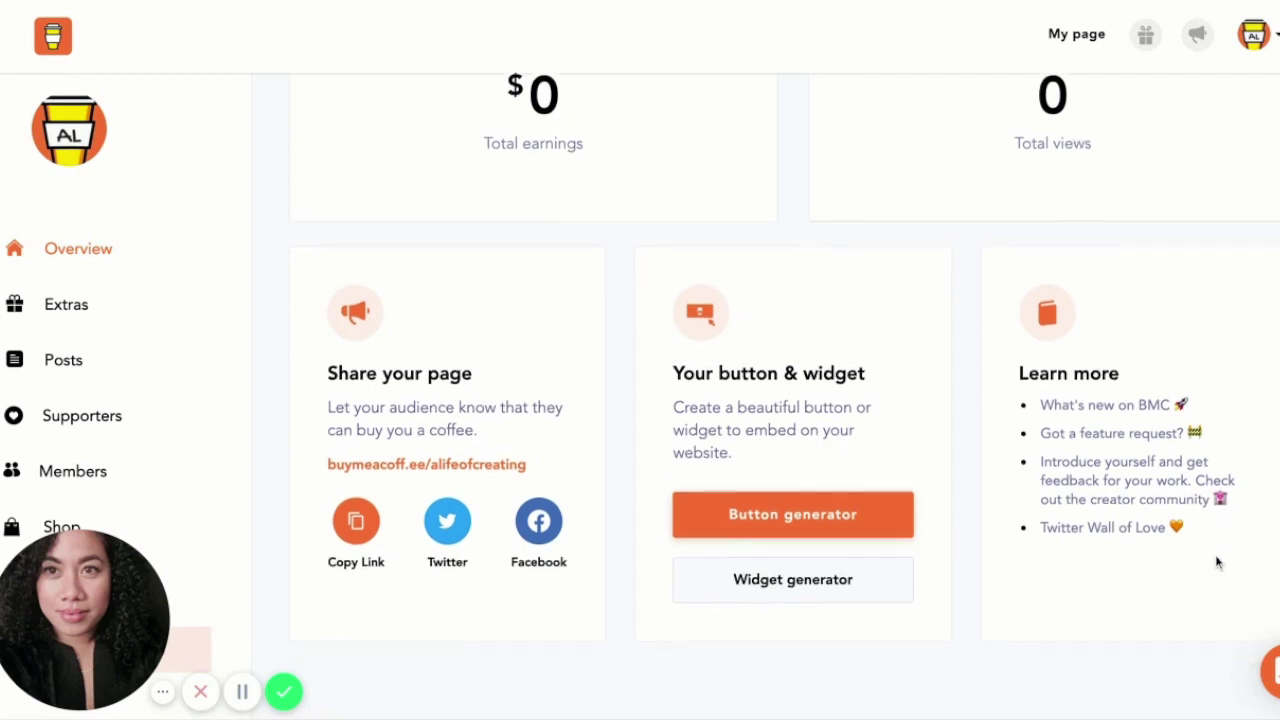
{"action": "scroll", "coordinate": [1046, 134], "scroll_direction": "up", "scroll_amount": 5}
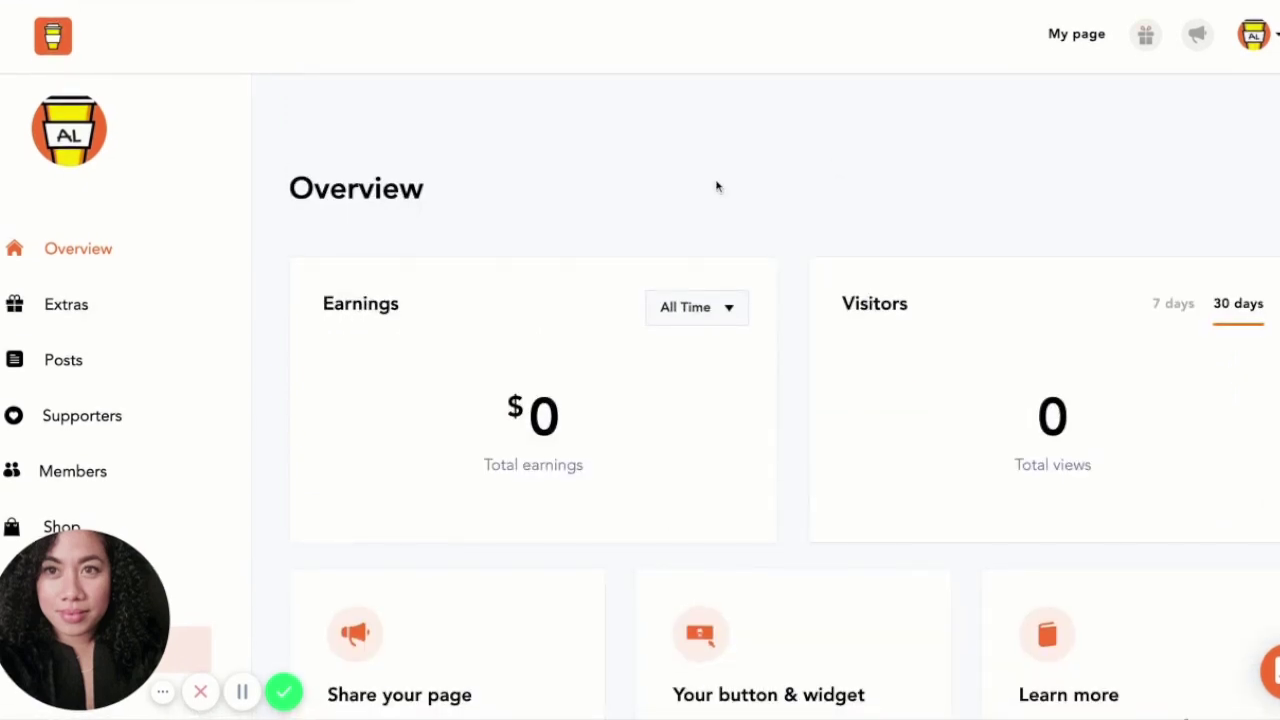
Open Extras and browse the template carousel forward, then back to the Ebooks template.
{"action": "left_click", "coordinate": [177, 320]}
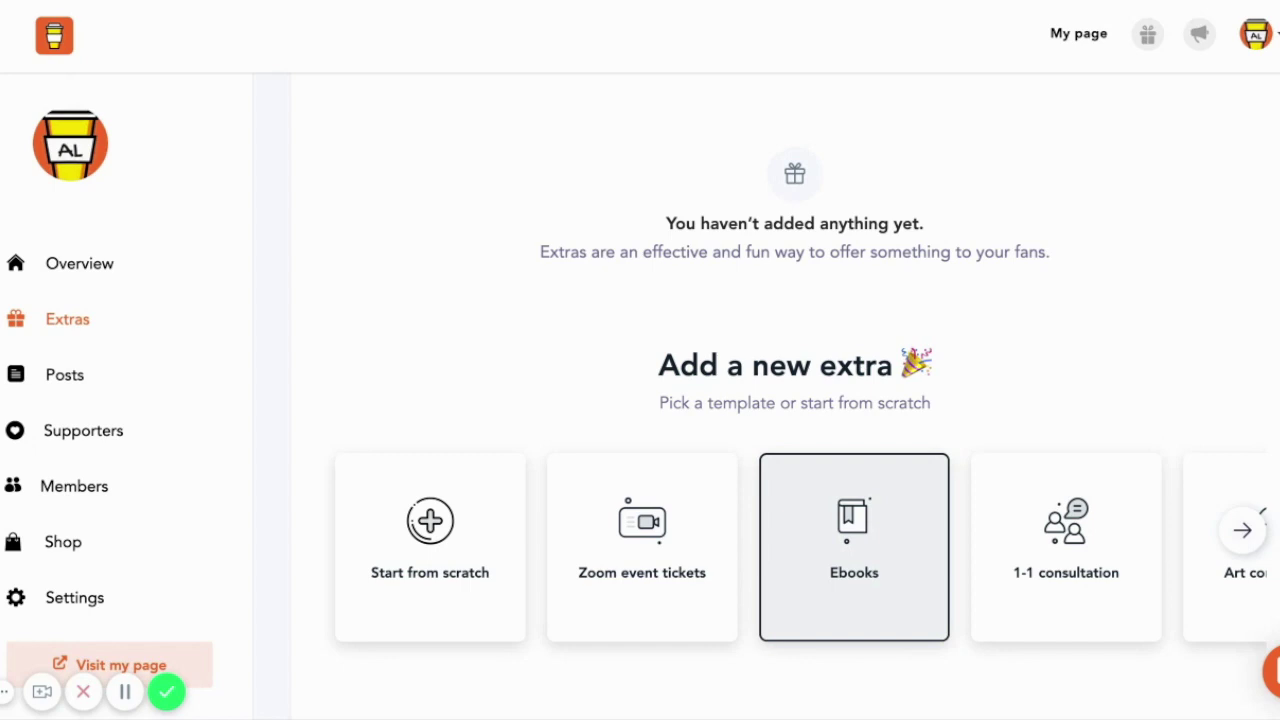
{"action": "left_click", "coordinate": [1252, 538]}
{"action": "left_click", "coordinate": [1252, 538]}
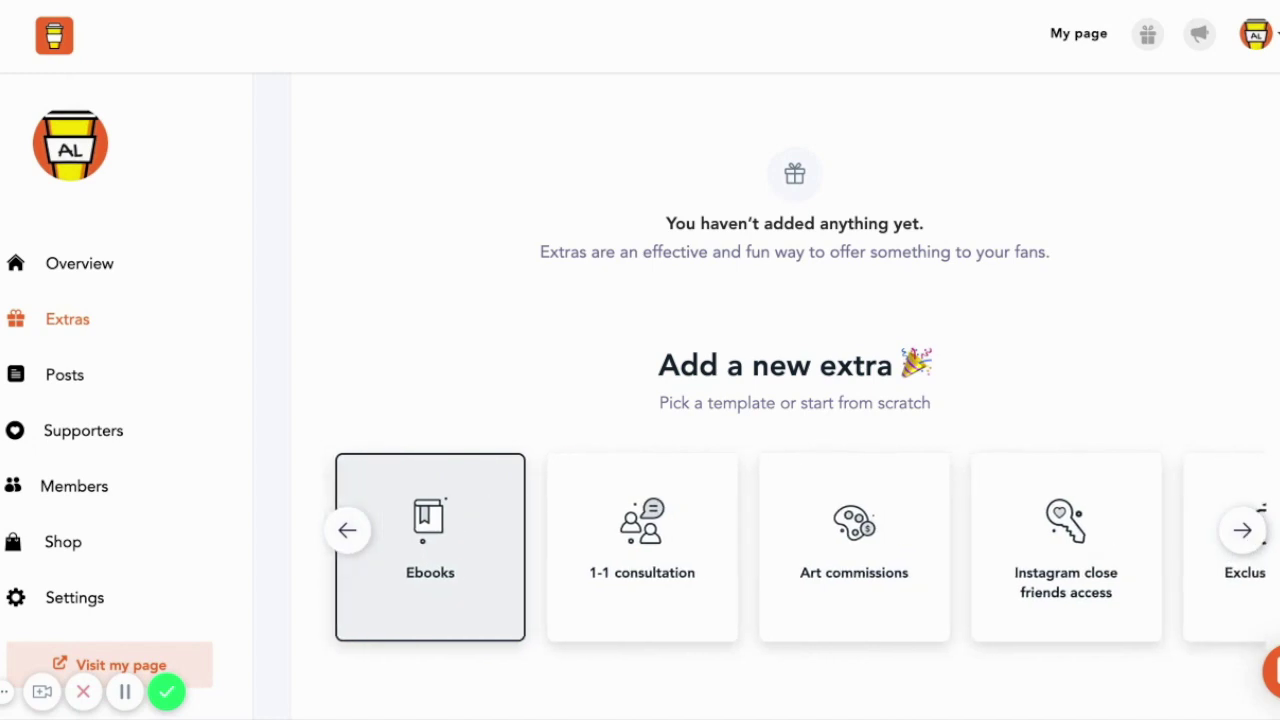
{"action": "left_click", "coordinate": [1242, 530]}
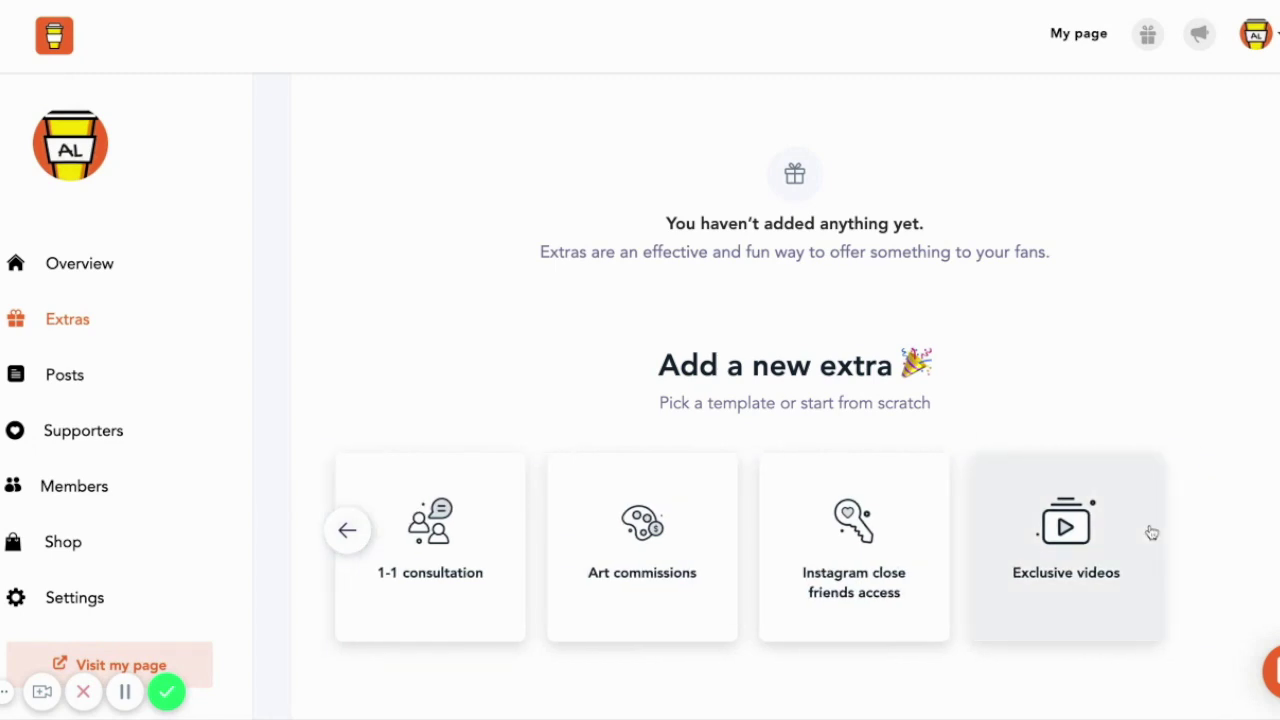
{"action": "left_click", "coordinate": [360, 540]}
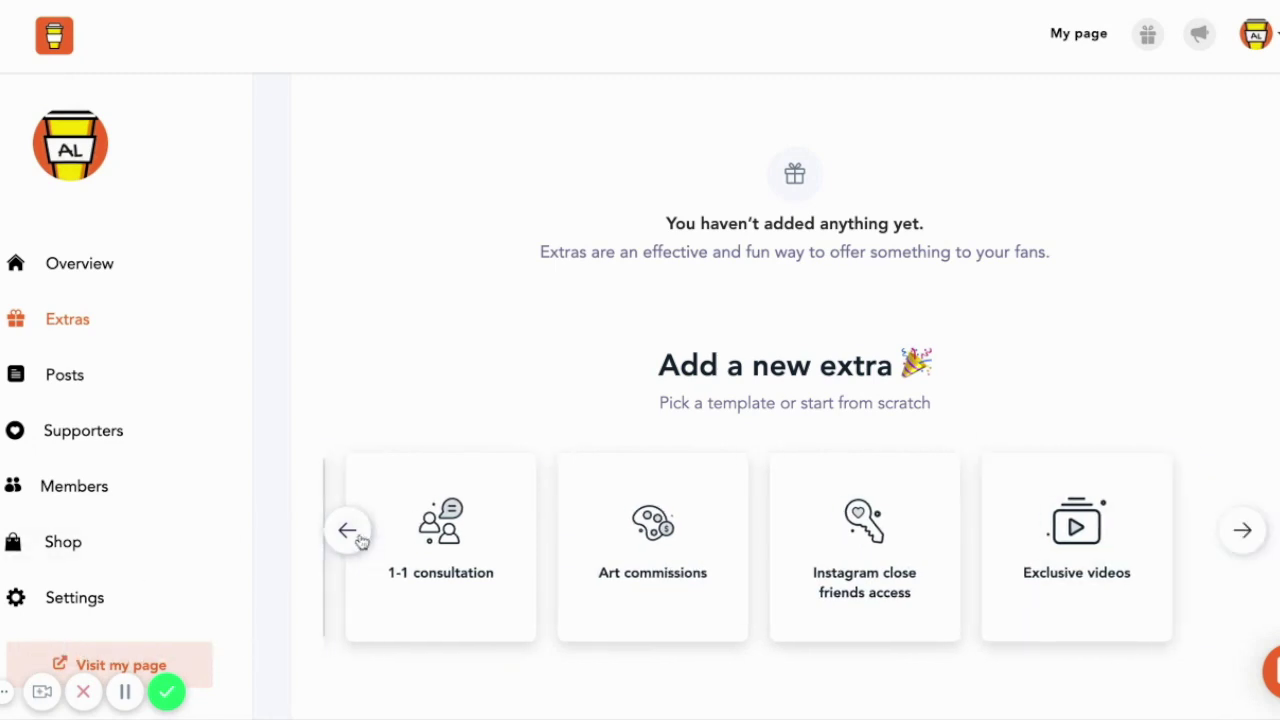
{"action": "left_click", "coordinate": [362, 541]}
{"action": "left_click", "coordinate": [360, 540]}
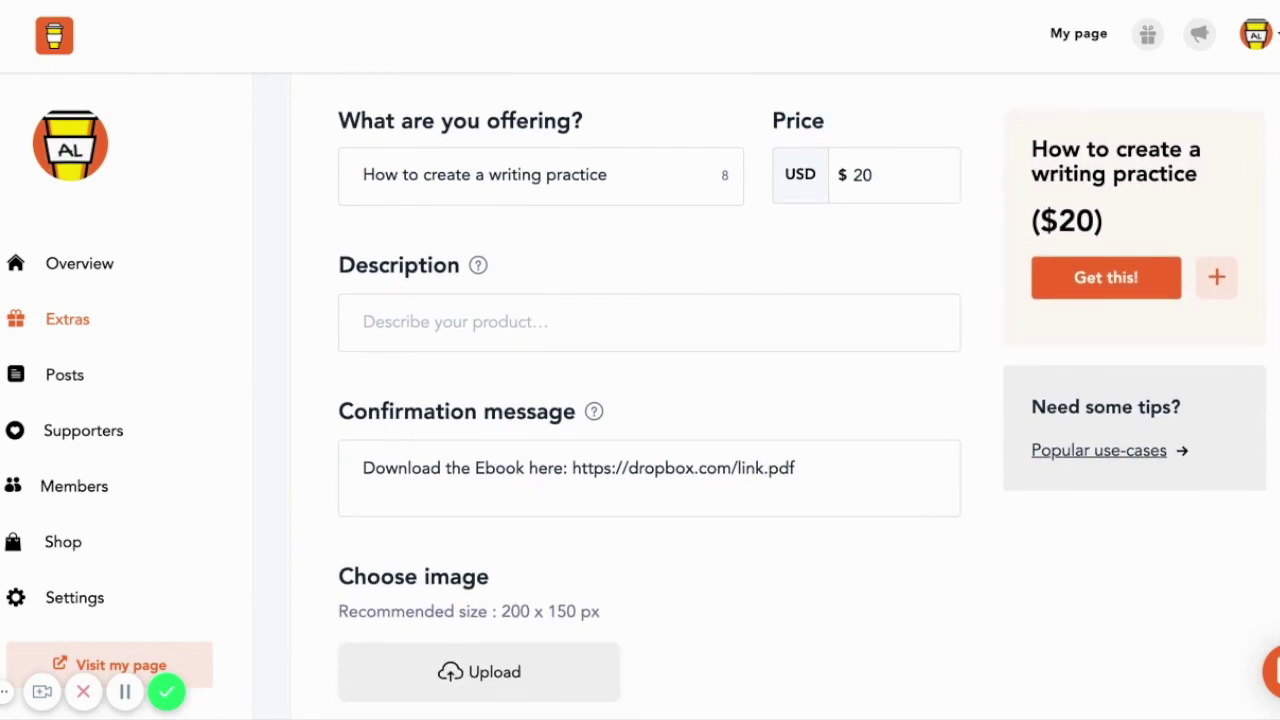
Check the ebook's title and $20 price, paste in its description, and add the extra.
{"action": "left_click", "coordinate": [631, 173]}
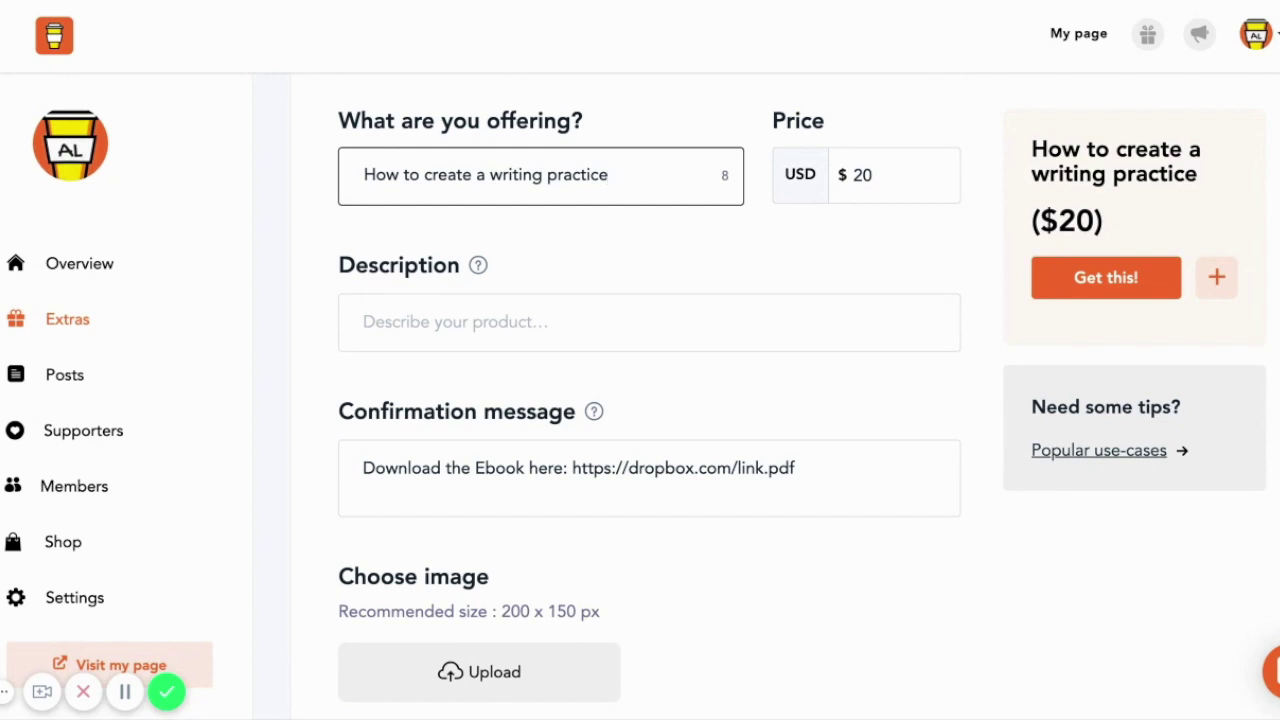
{"action": "left_click", "coordinate": [899, 176]}
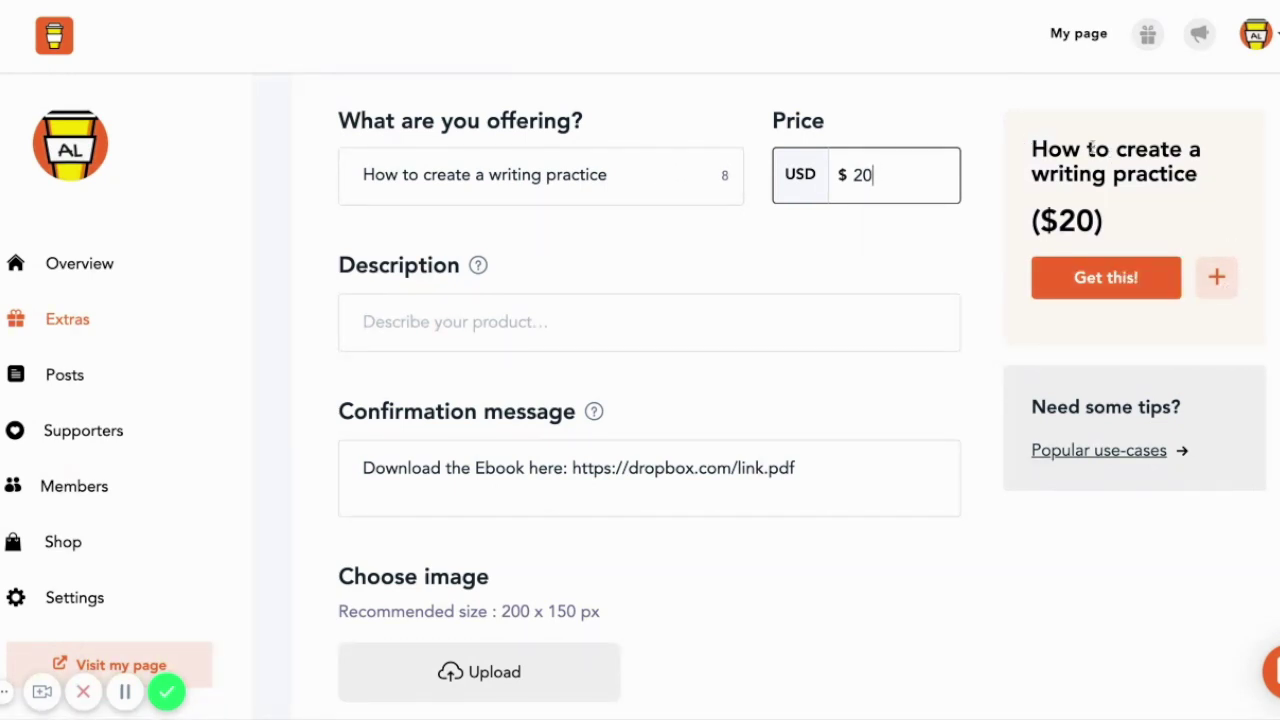
{"action": "left_click", "coordinate": [851, 333]}
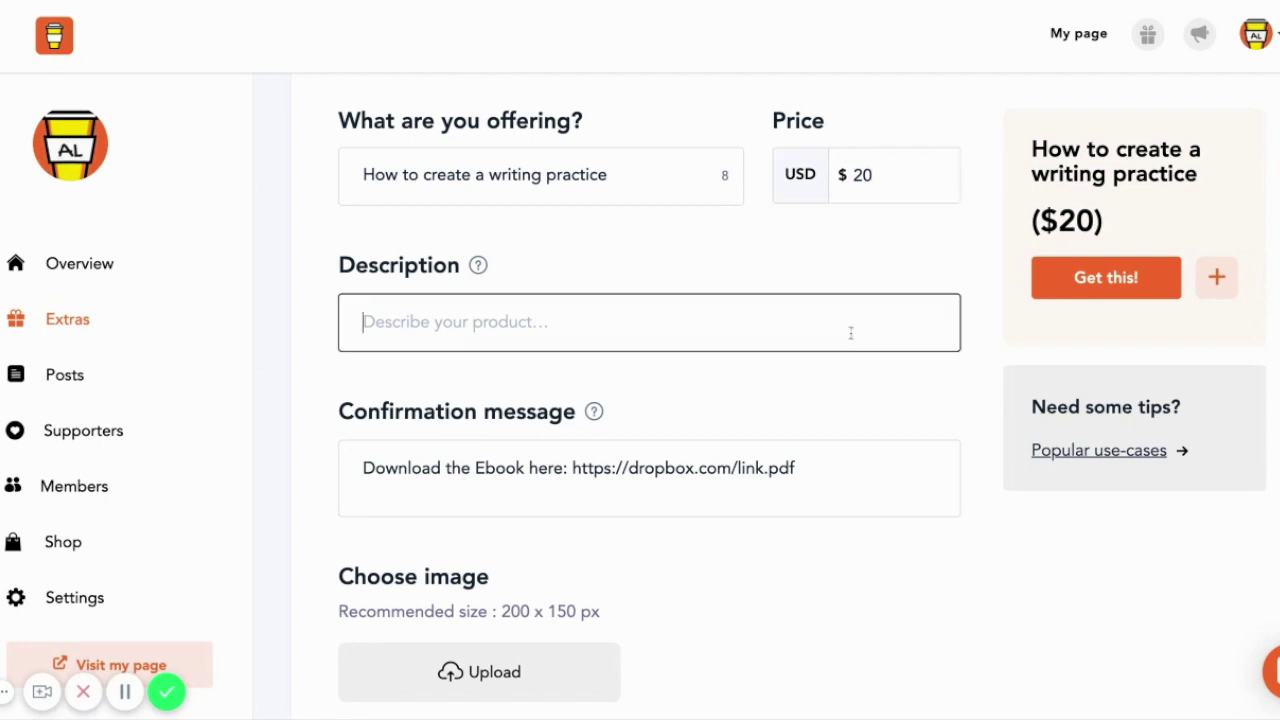
{"action": "type", "text": "Need to create a writing practice? Use these tips and get to writing! Can't wait to see your work ✨"}
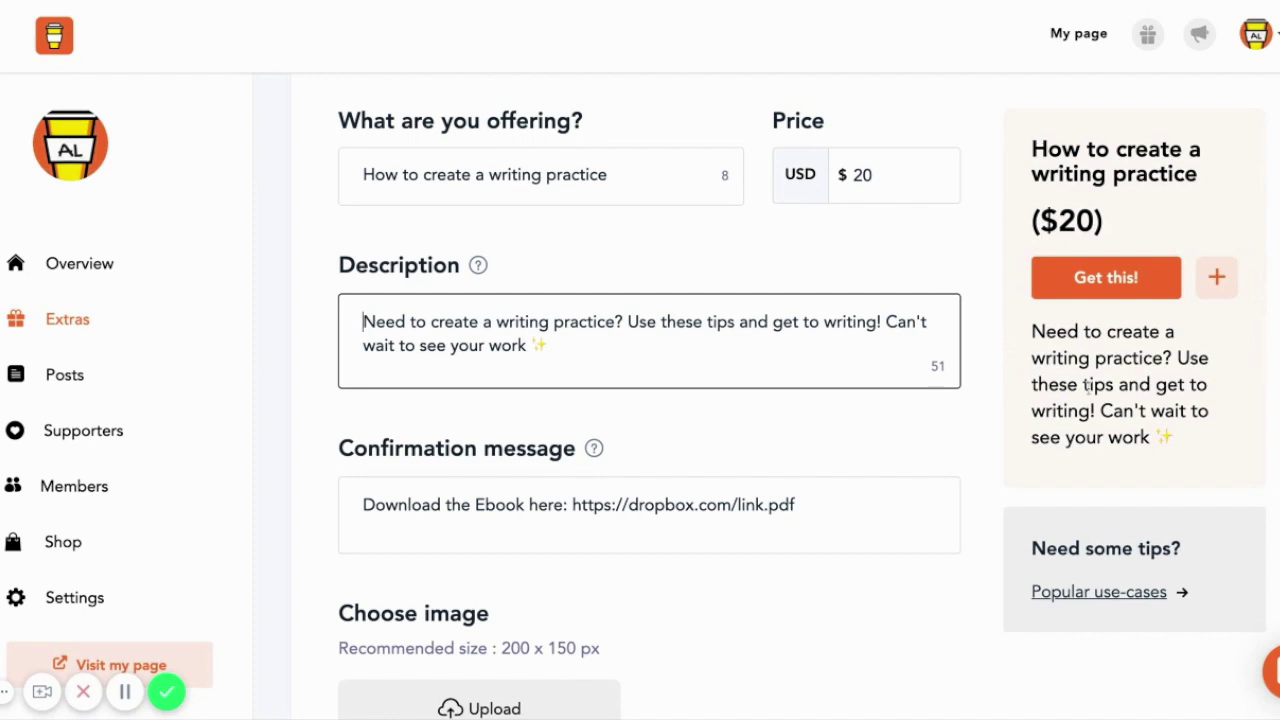
{"action": "scroll", "coordinate": [923, 507], "scroll_direction": "down", "scroll_amount": 1}
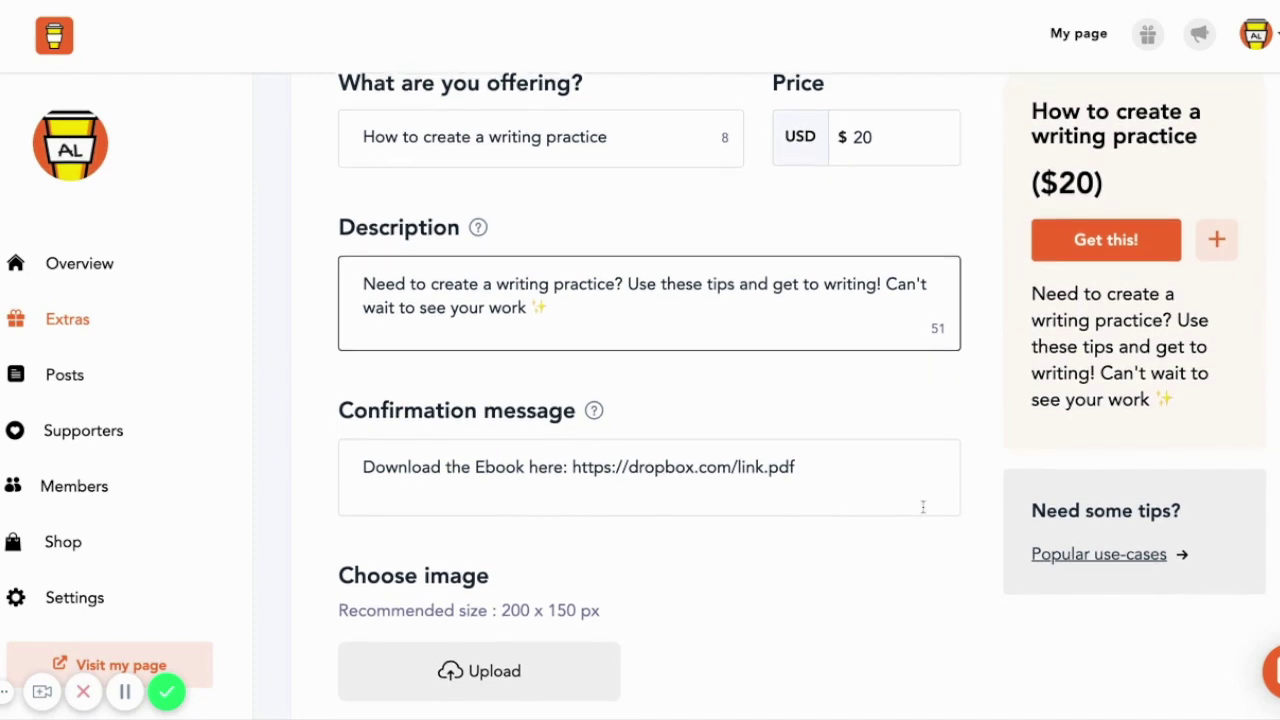
{"action": "scroll", "coordinate": [909, 505], "scroll_direction": "down", "scroll_amount": 2}
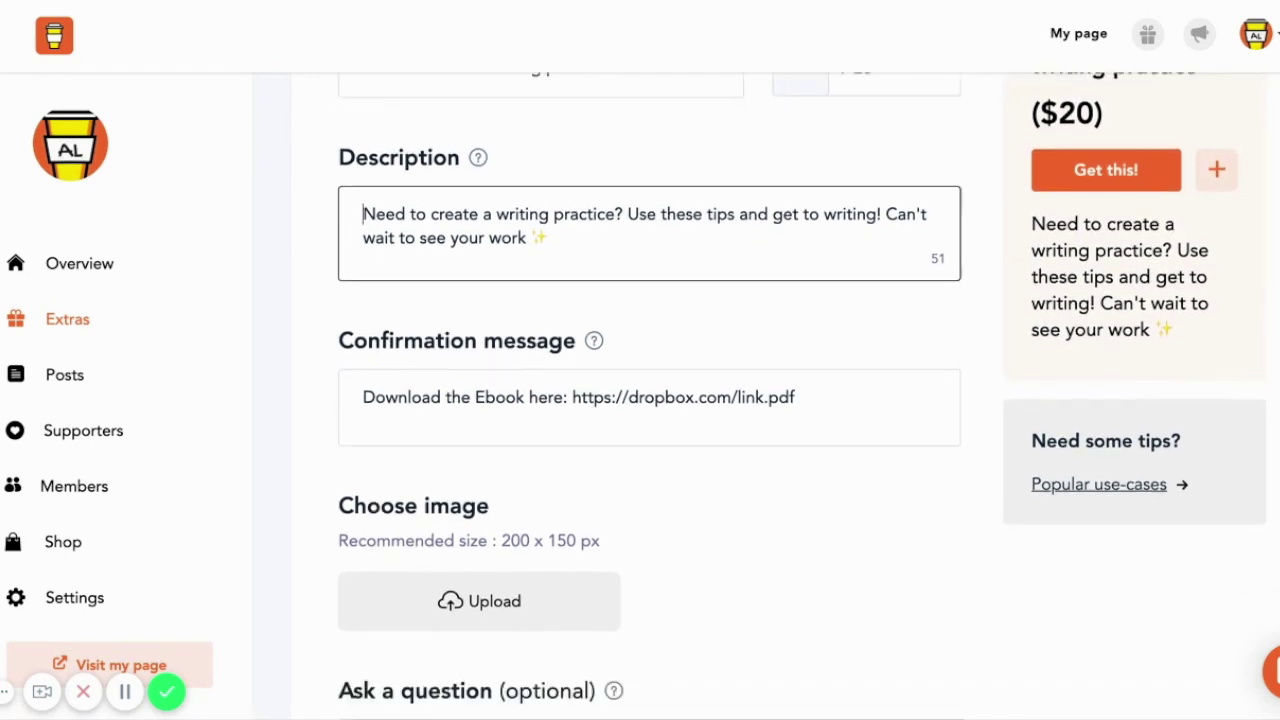
{"action": "scroll", "coordinate": [797, 514], "scroll_direction": "down", "scroll_amount": 1}
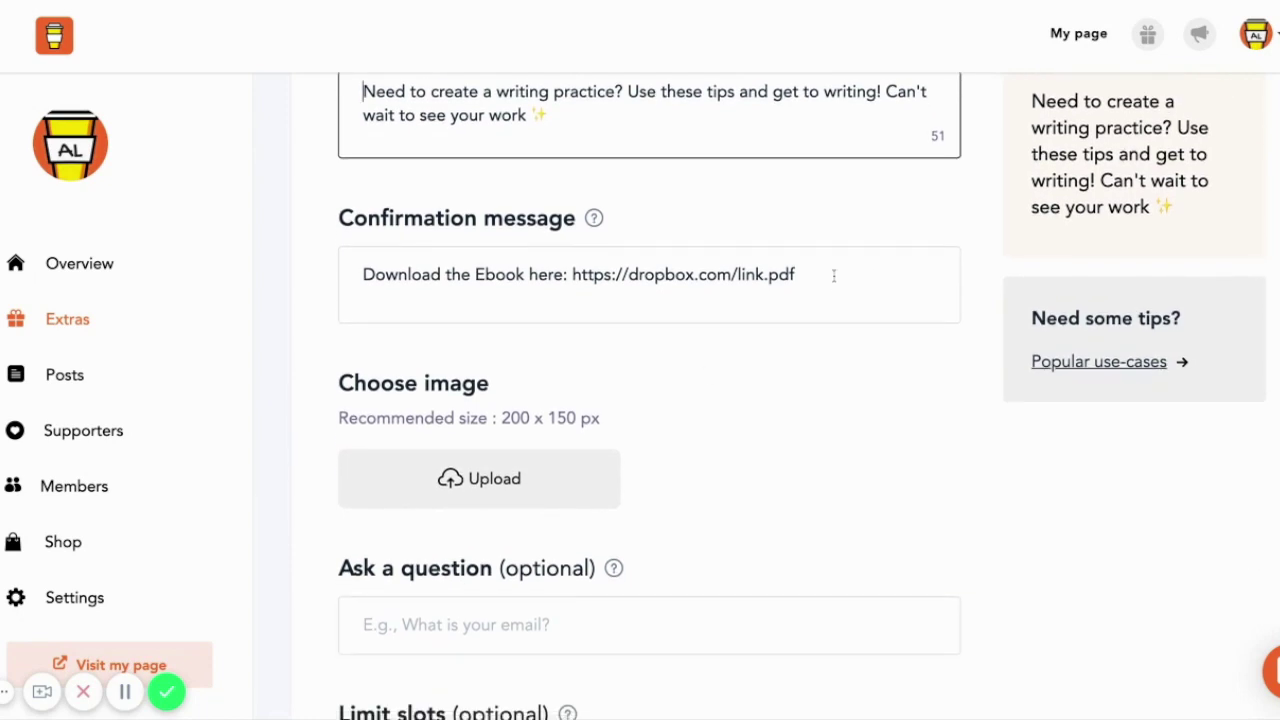
{"action": "scroll", "coordinate": [797, 419], "scroll_direction": "down", "scroll_amount": 3}
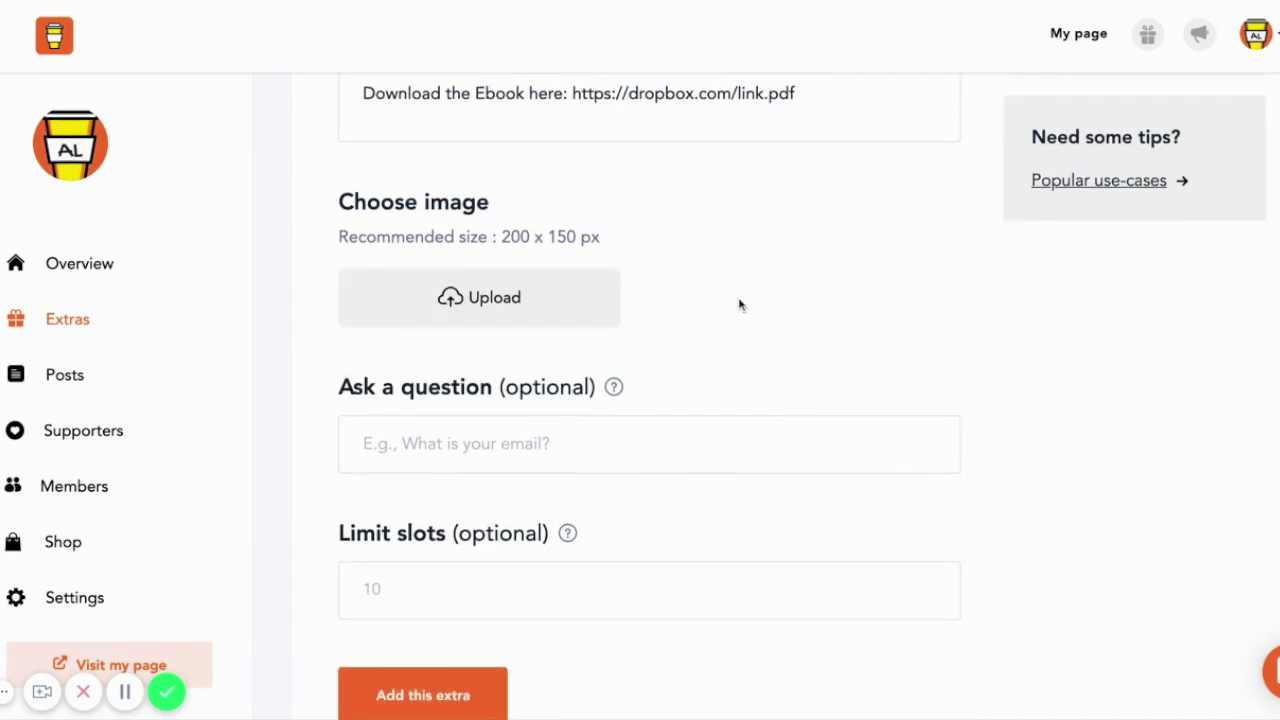
{"action": "scroll", "coordinate": [731, 360], "scroll_direction": "down", "scroll_amount": 2}
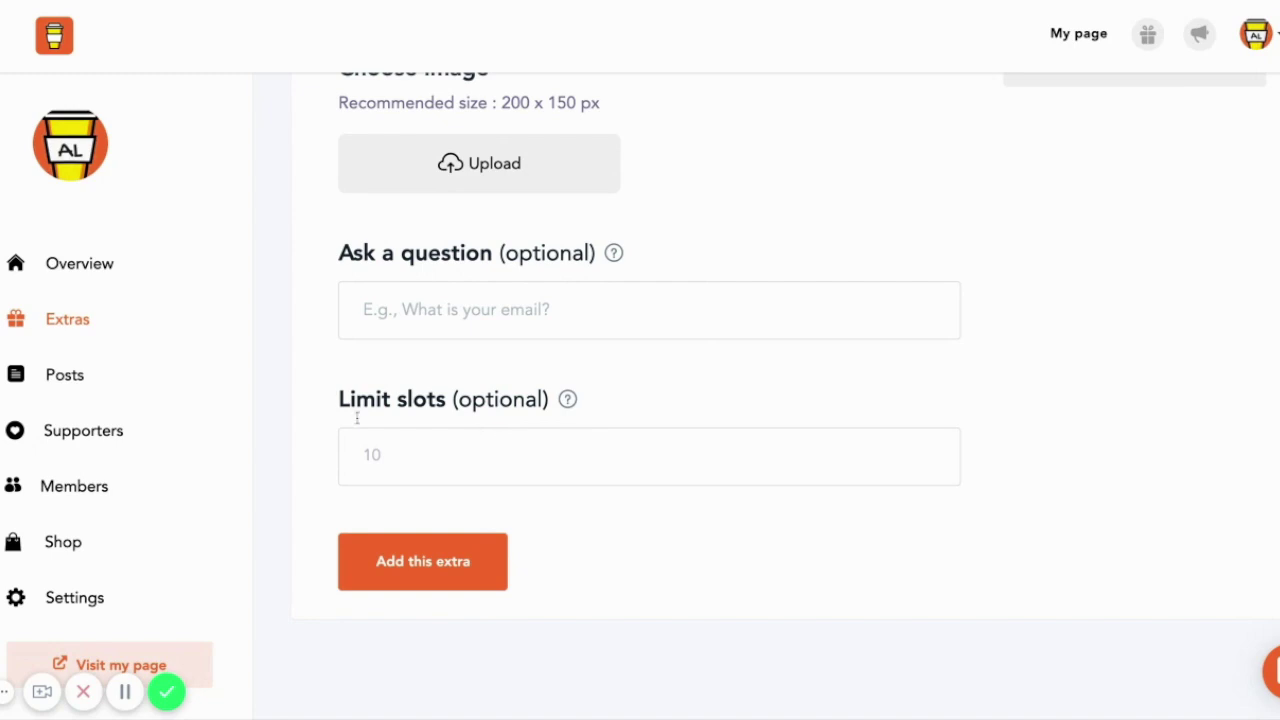
{"action": "left_click", "coordinate": [483, 572]}
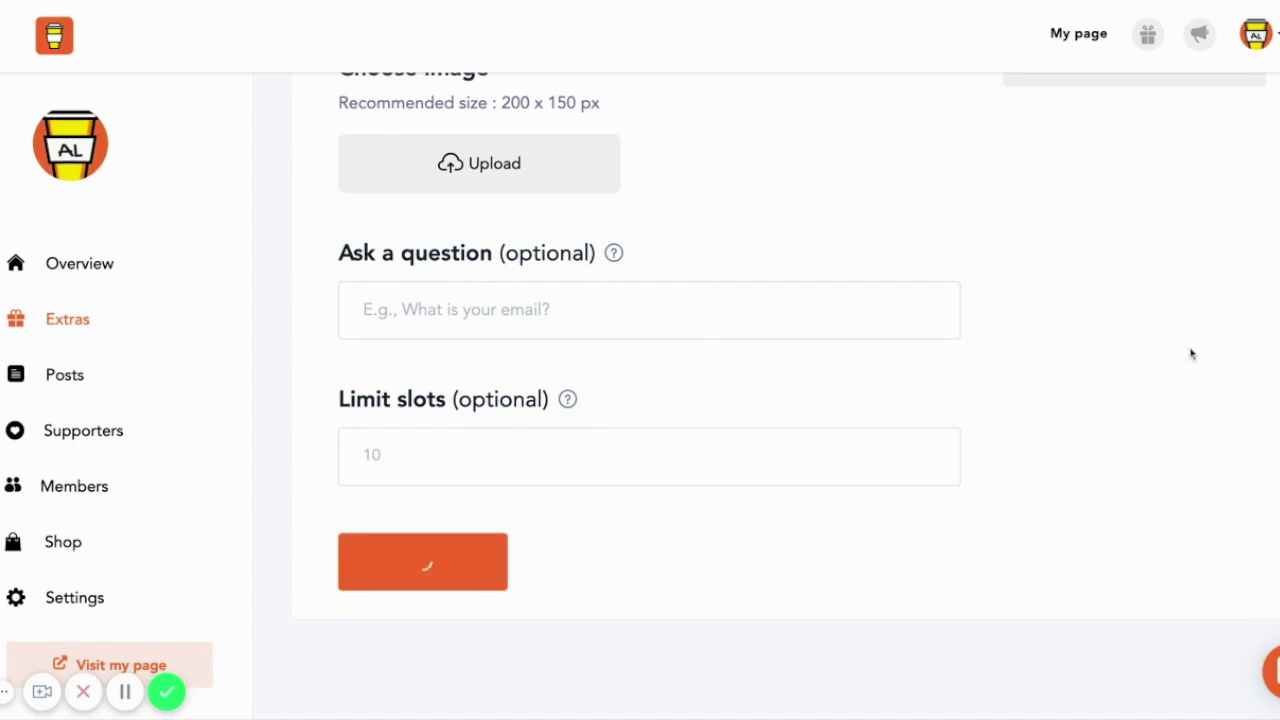
Scroll the Extras page to find the $20 'How to create a writing practice' under My extras.
{"action": "scroll", "coordinate": [1133, 432], "scroll_direction": "down", "scroll_amount": 2}
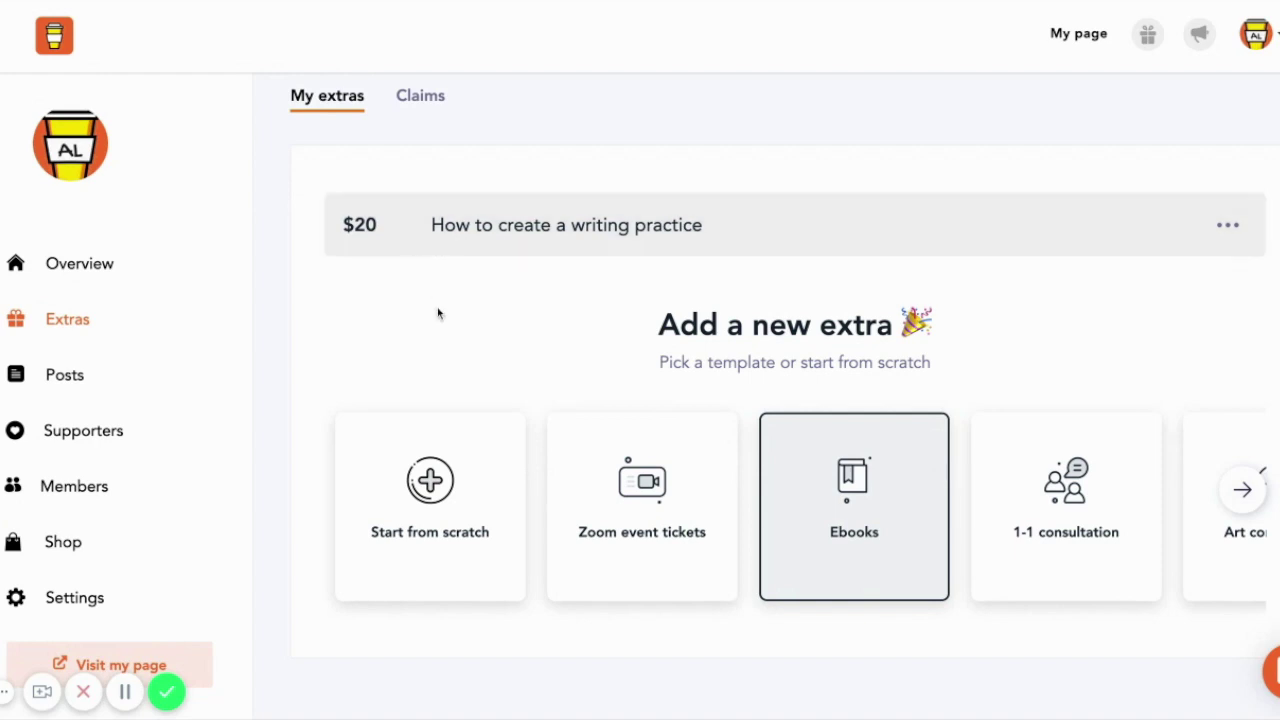
{"action": "scroll", "coordinate": [437, 309], "scroll_direction": "up", "scroll_amount": 1}
{"action": "scroll", "coordinate": [437, 307], "scroll_direction": "up", "scroll_amount": 1}
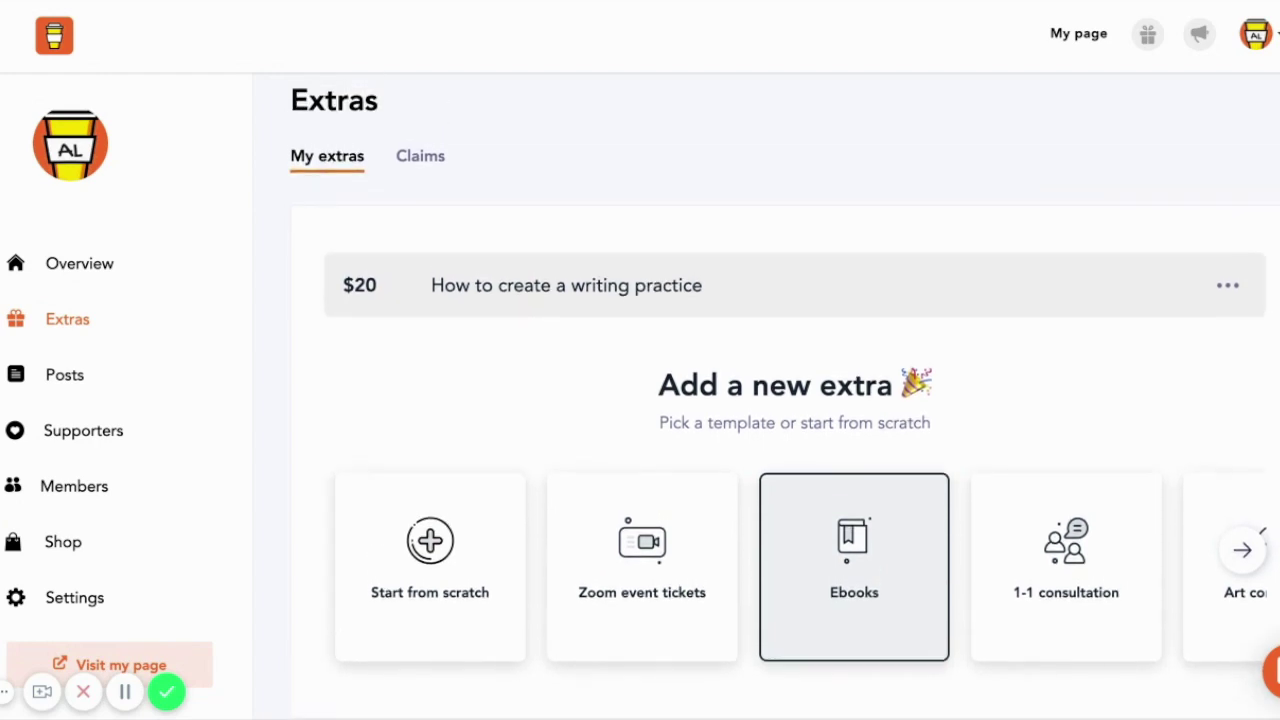
{"action": "scroll", "coordinate": [784, 404], "scroll_direction": "up", "scroll_amount": 1}
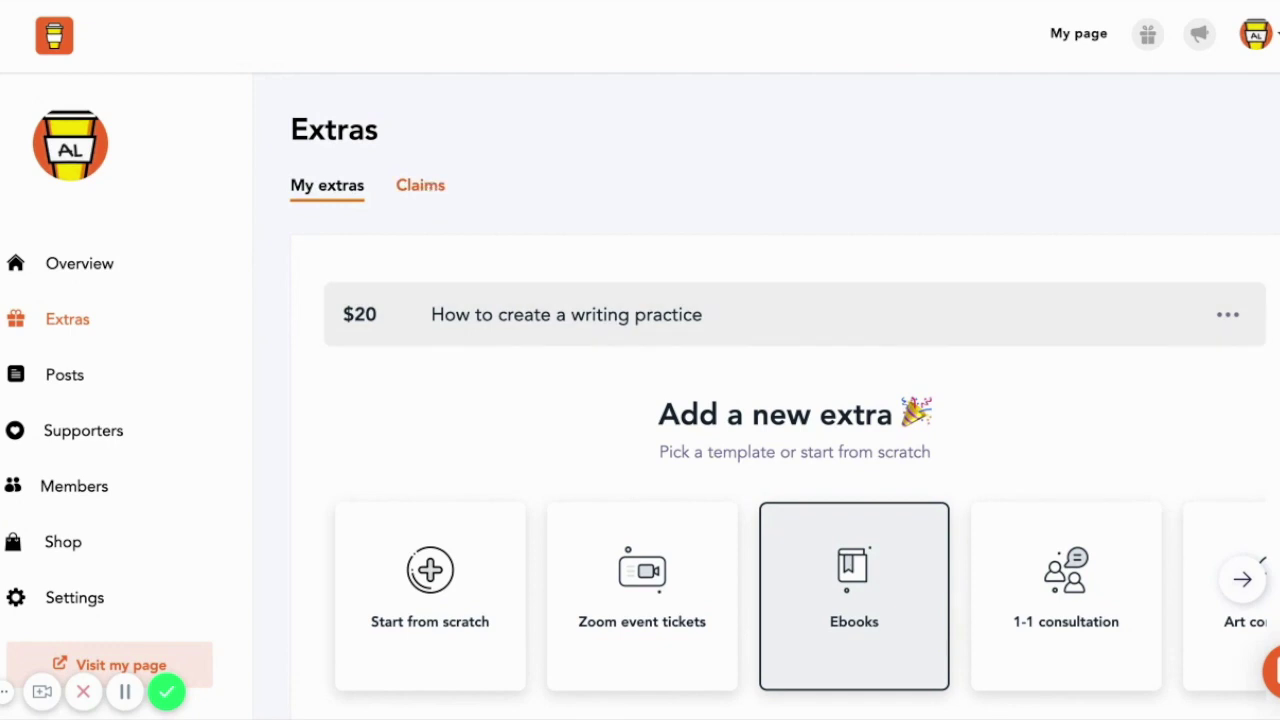
Check extra claims, open and dismiss the Day 1 post's options, then go to Supporters.
{"action": "left_click", "coordinate": [437, 199]}
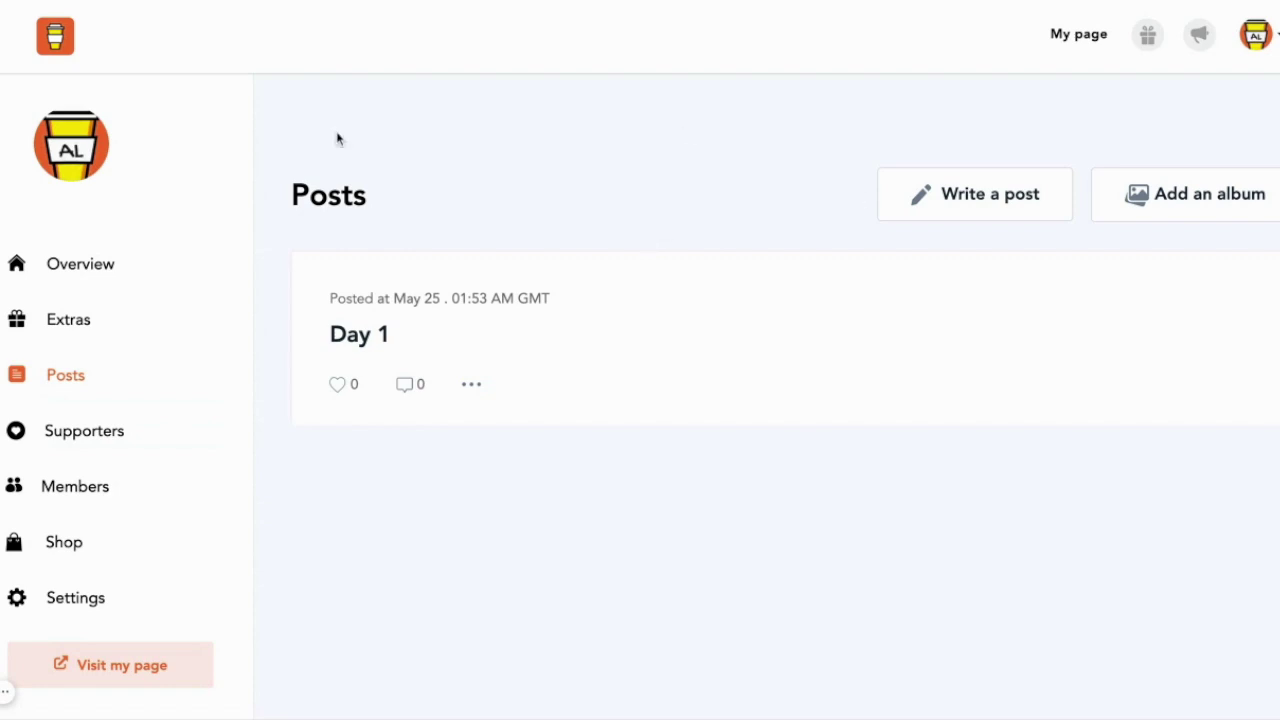
{"action": "left_click", "coordinate": [175, 398]}
{"action": "scroll", "coordinate": [654, 474], "scroll_direction": "down", "scroll_amount": 3}
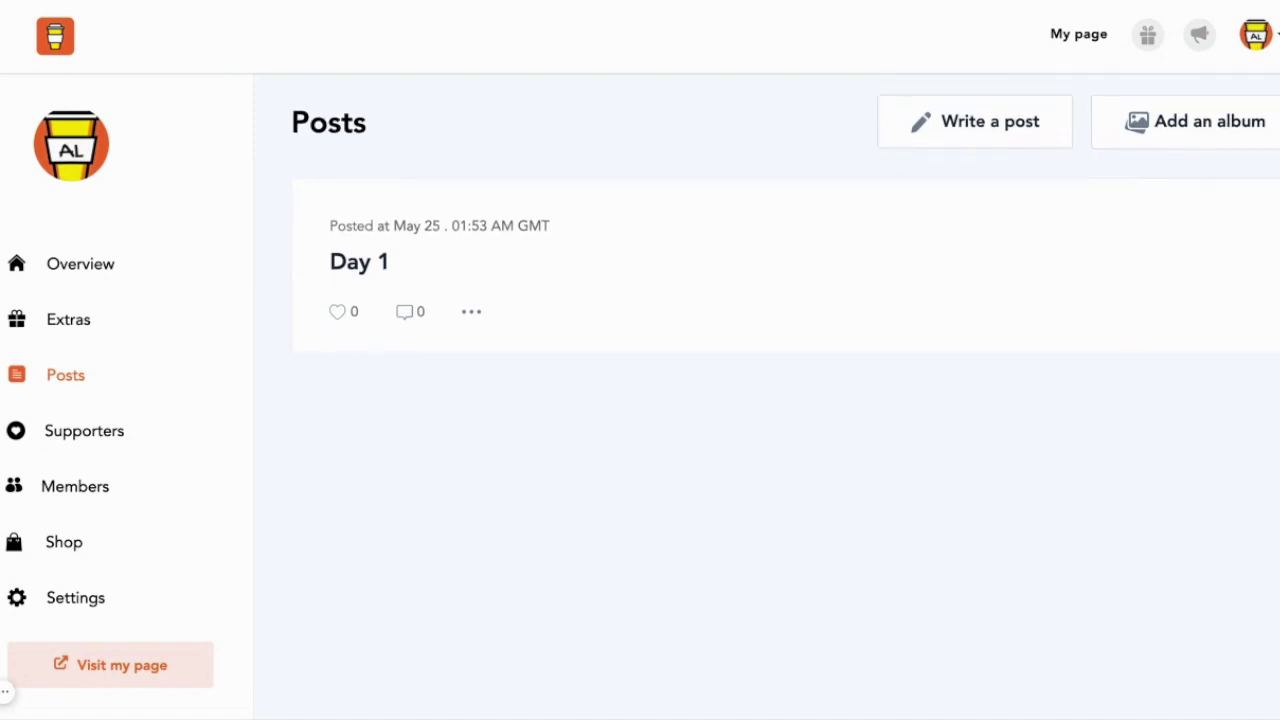
{"action": "left_click", "coordinate": [470, 385]}
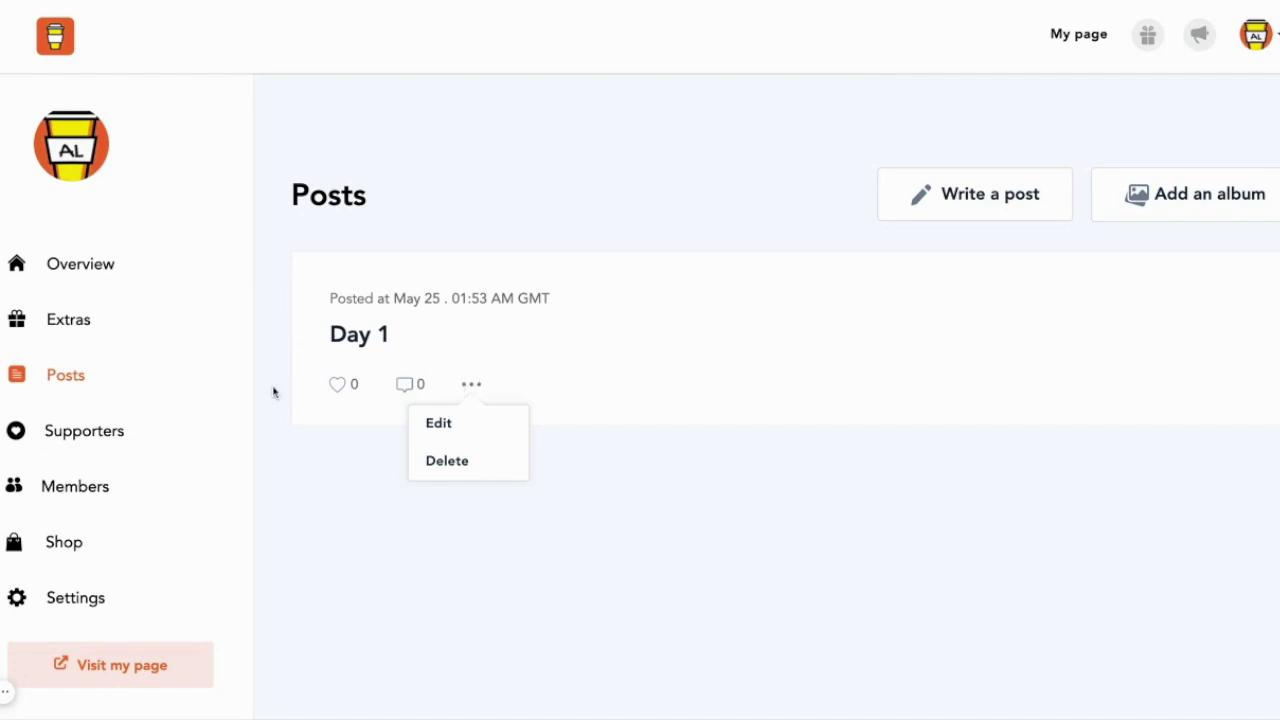
{"action": "left_click", "coordinate": [960, 462]}
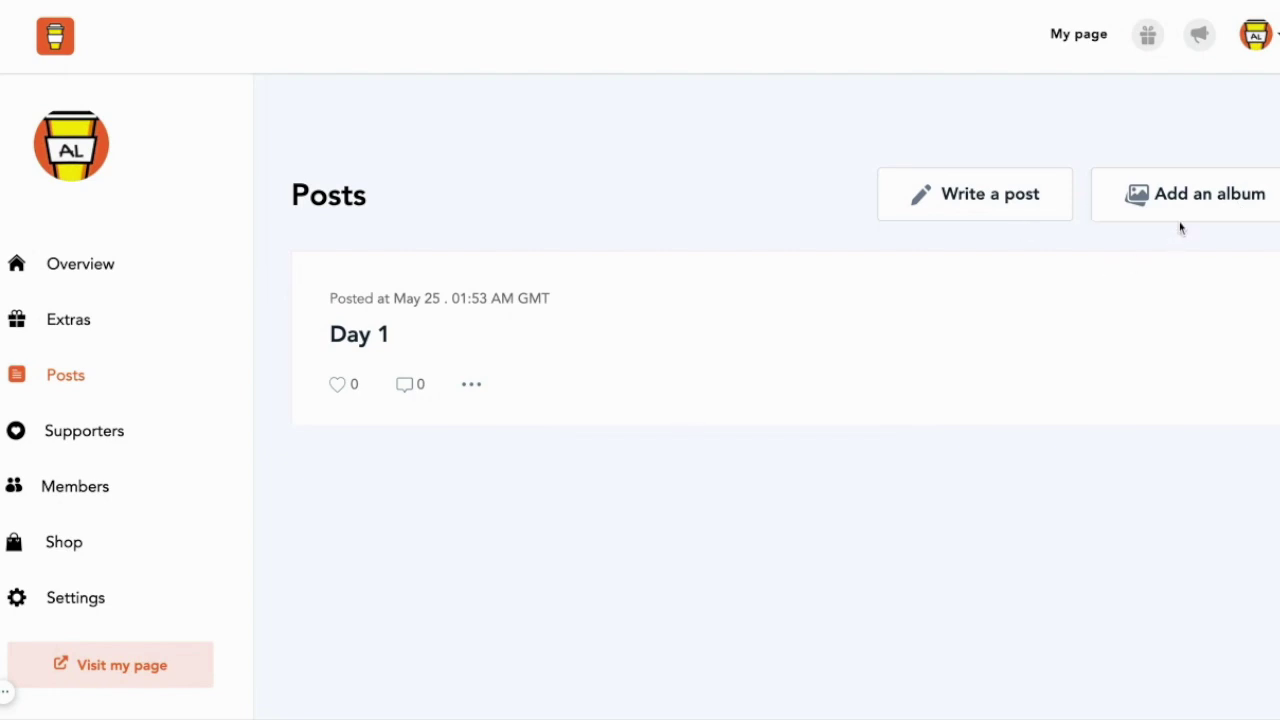
{"action": "left_click", "coordinate": [127, 435]}
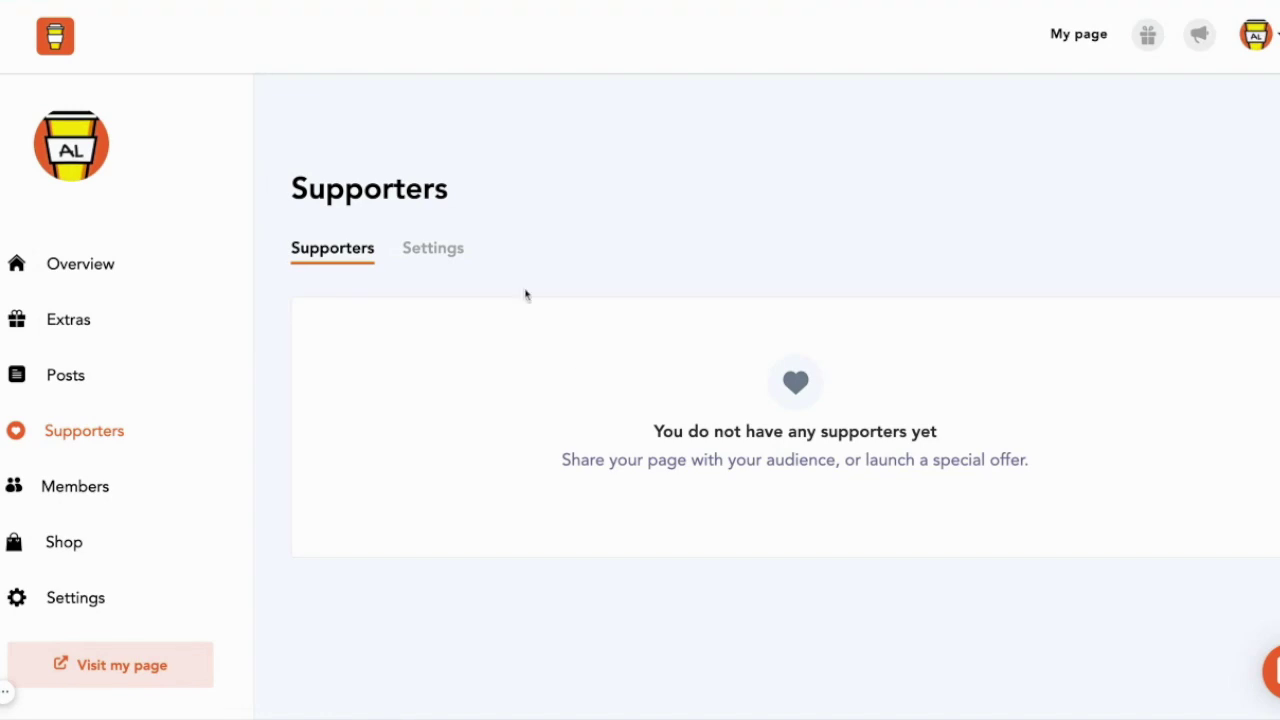
Open supporter Settings, toggle Display supporter count off and back on, and review down to Goal Settings.
{"action": "left_click", "coordinate": [454, 259]}
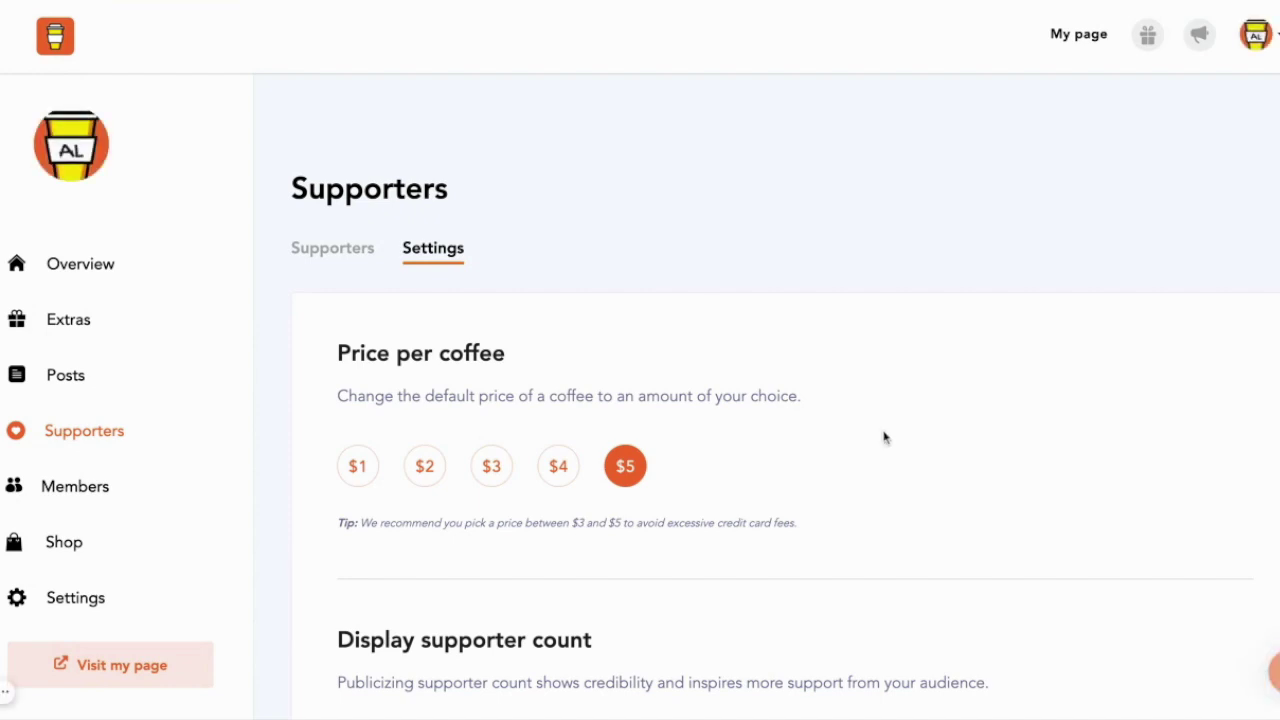
{"action": "scroll", "coordinate": [785, 430], "scroll_direction": "down", "scroll_amount": 1}
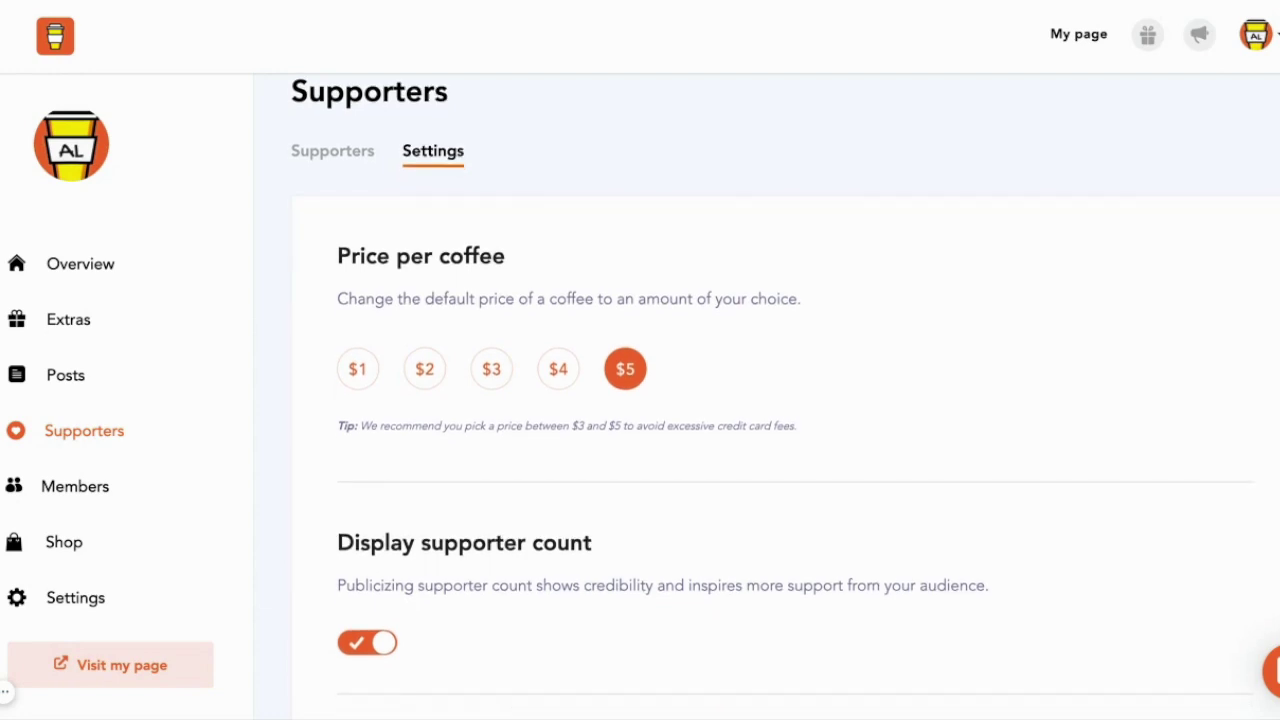
{"action": "scroll", "coordinate": [771, 383], "scroll_direction": "down", "scroll_amount": 1}
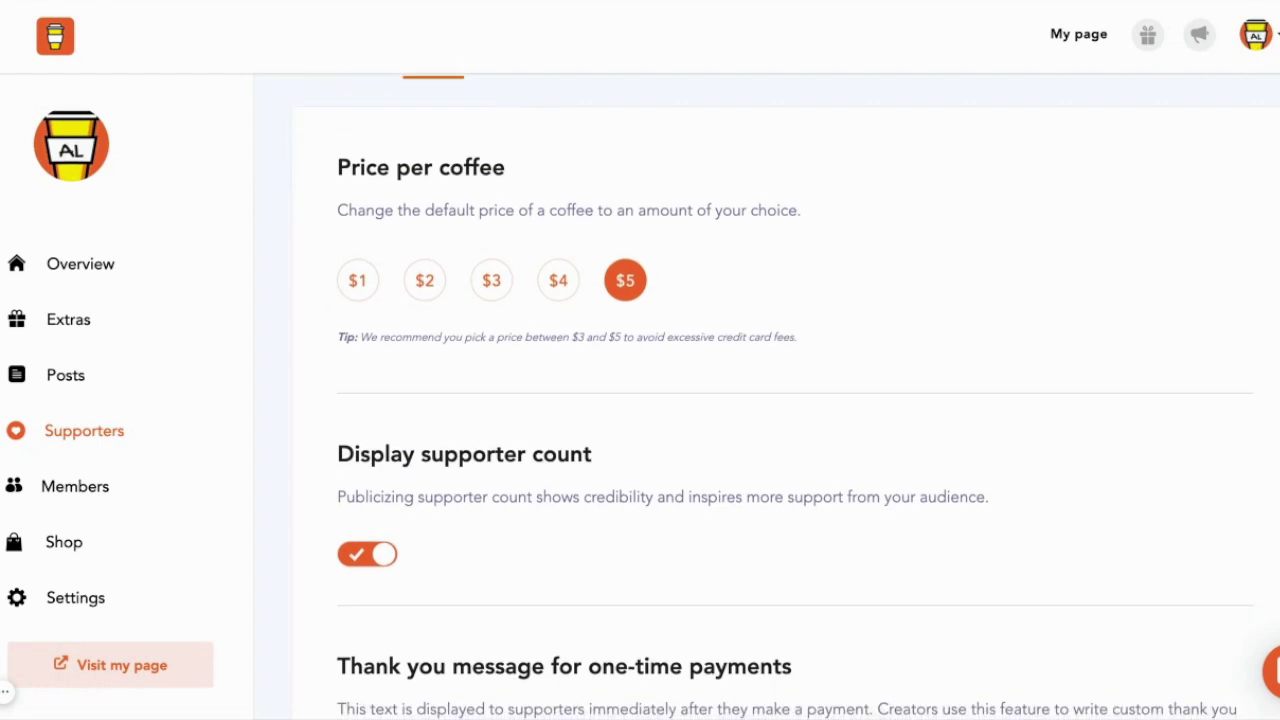
{"action": "scroll", "coordinate": [558, 312], "scroll_direction": "down", "scroll_amount": 1}
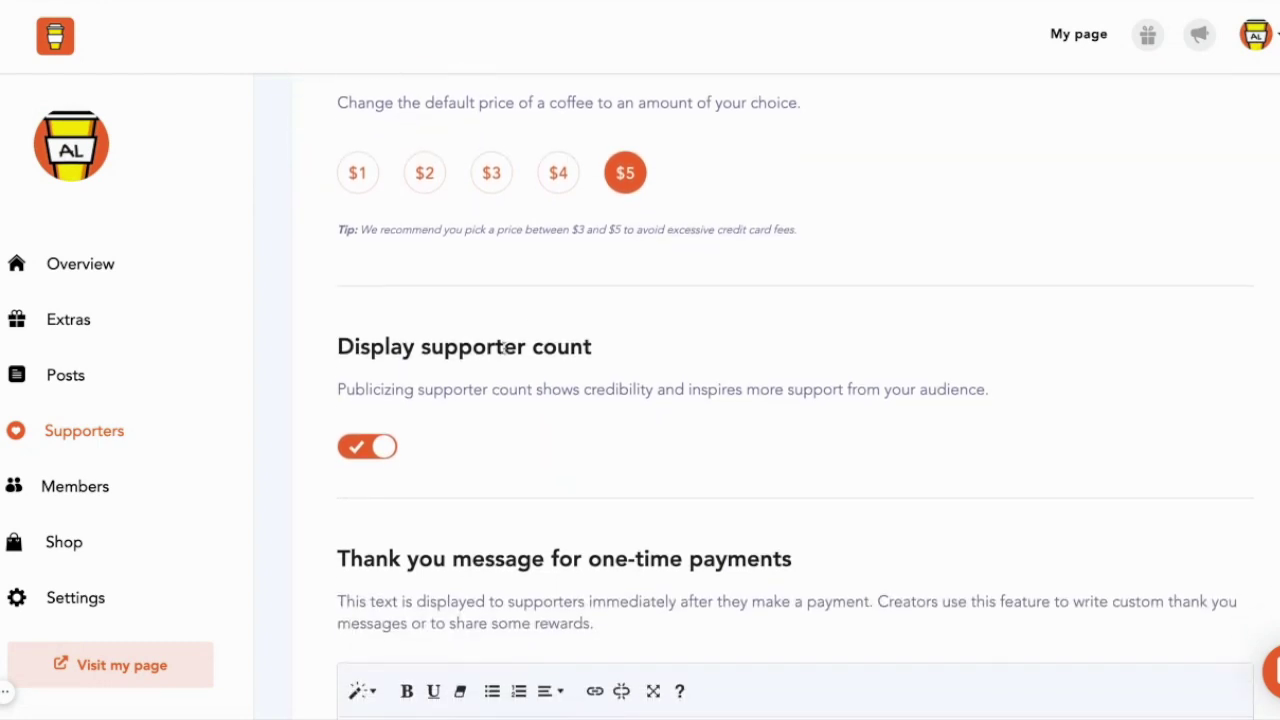
{"action": "scroll", "coordinate": [506, 437], "scroll_direction": "down", "scroll_amount": 1}
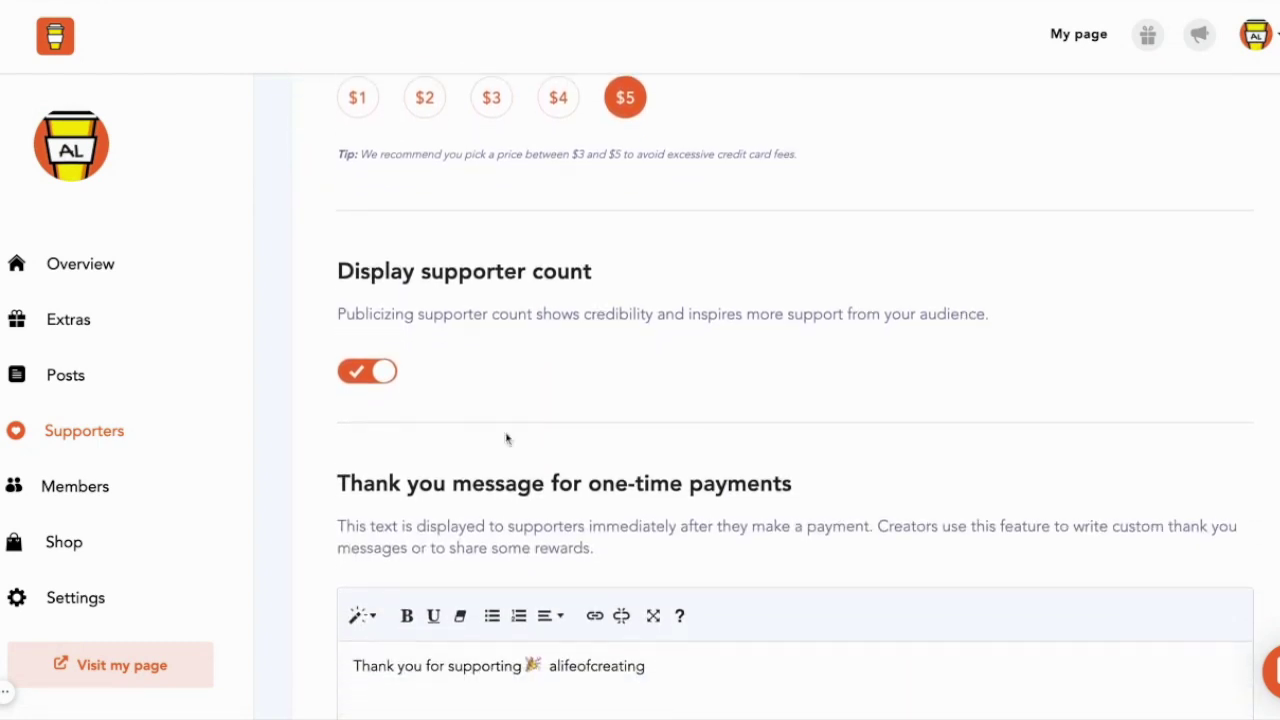
{"action": "left_click", "coordinate": [370, 375]}
{"action": "left_click", "coordinate": [370, 375]}
{"action": "scroll", "coordinate": [606, 366], "scroll_direction": "down", "scroll_amount": 1}
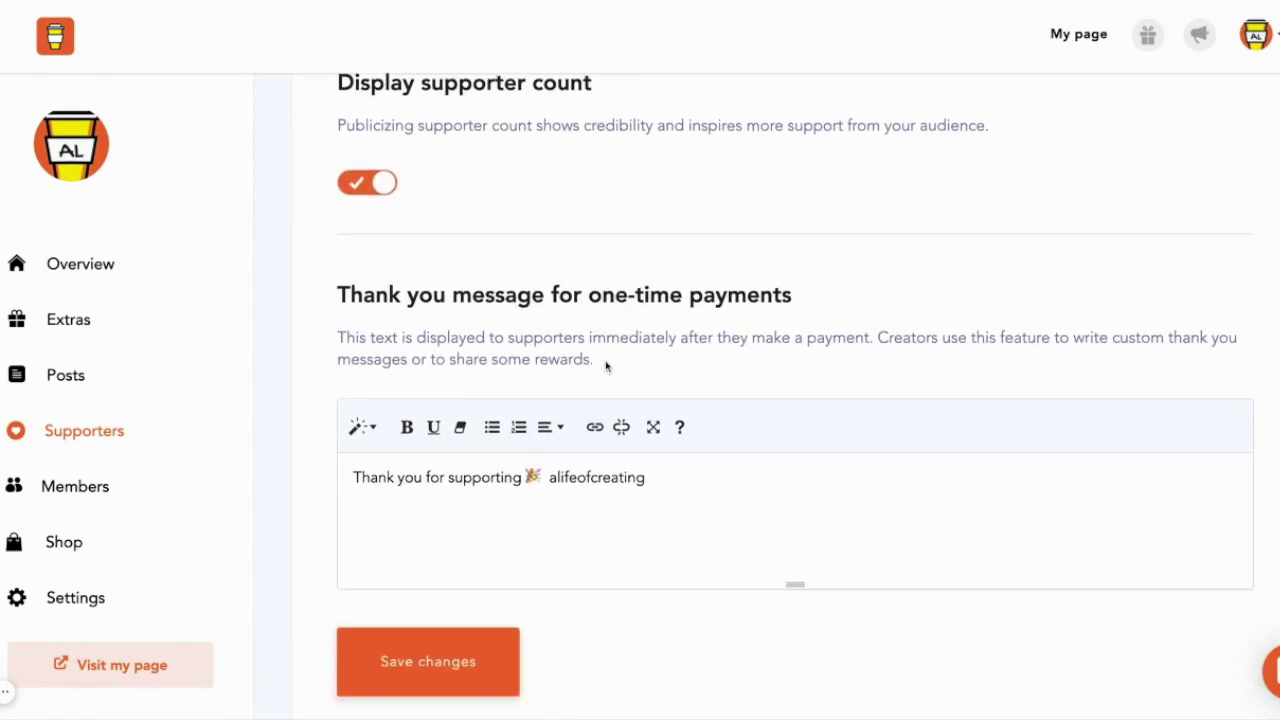
{"action": "scroll", "coordinate": [606, 366], "scroll_direction": "down", "scroll_amount": 1}
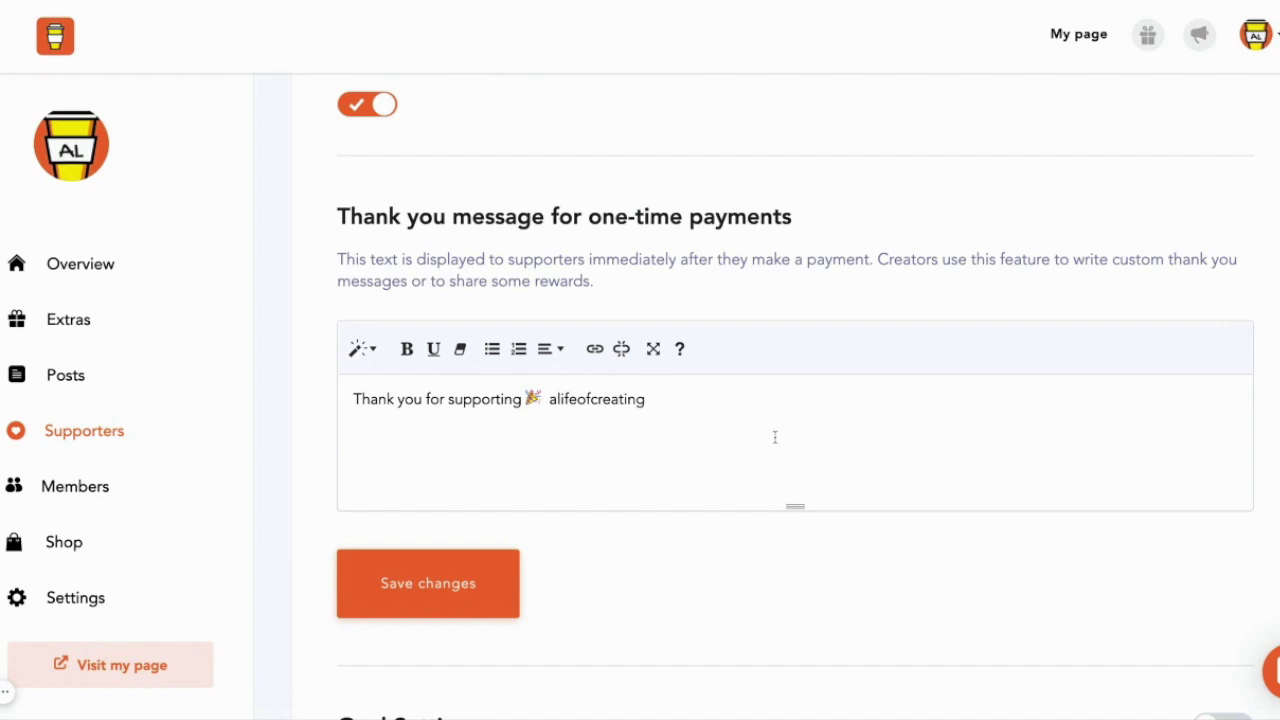
{"action": "scroll", "coordinate": [775, 437], "scroll_direction": "down", "scroll_amount": 1}
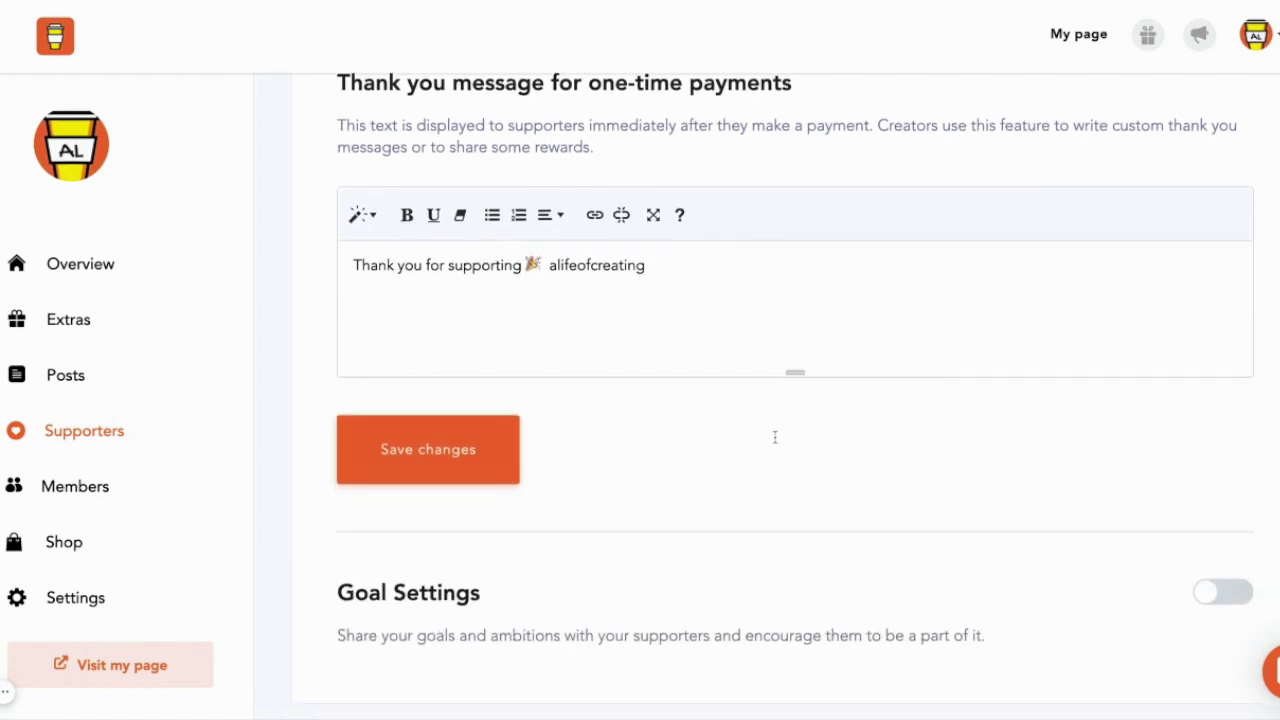
{"action": "scroll", "coordinate": [760, 443], "scroll_direction": "down", "scroll_amount": 1}
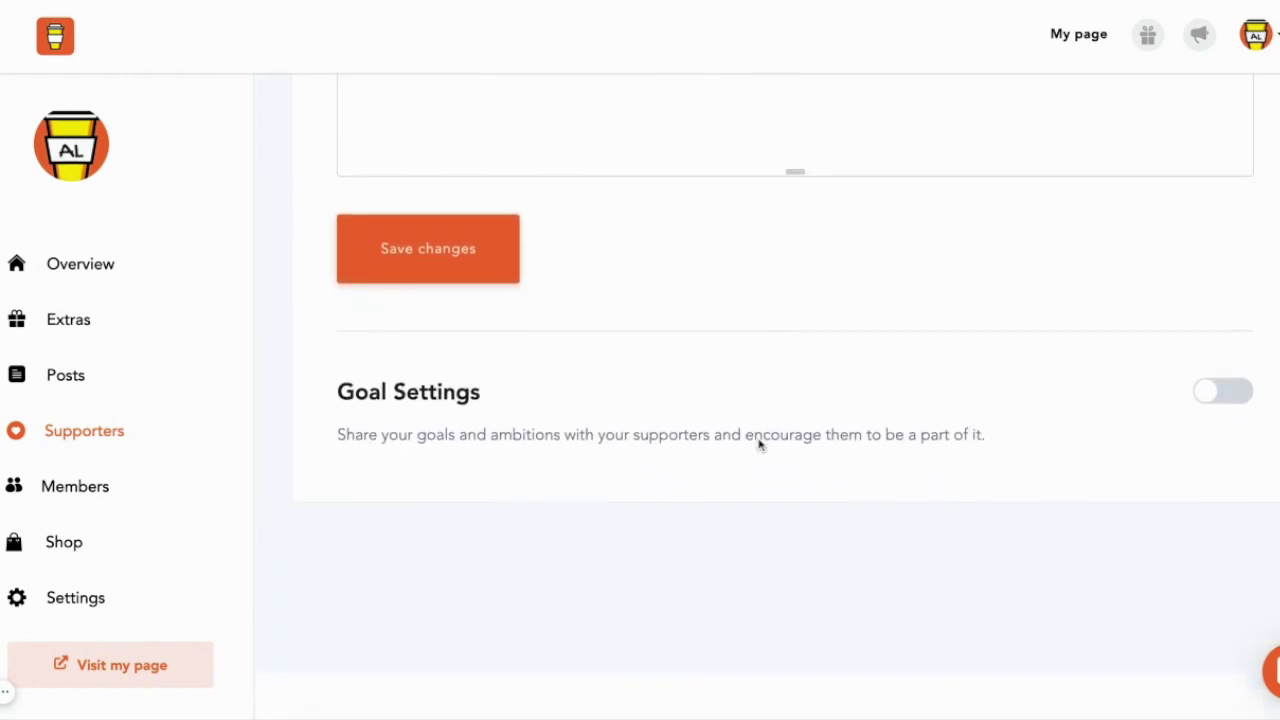
{"action": "left_click", "coordinate": [1226, 397]}
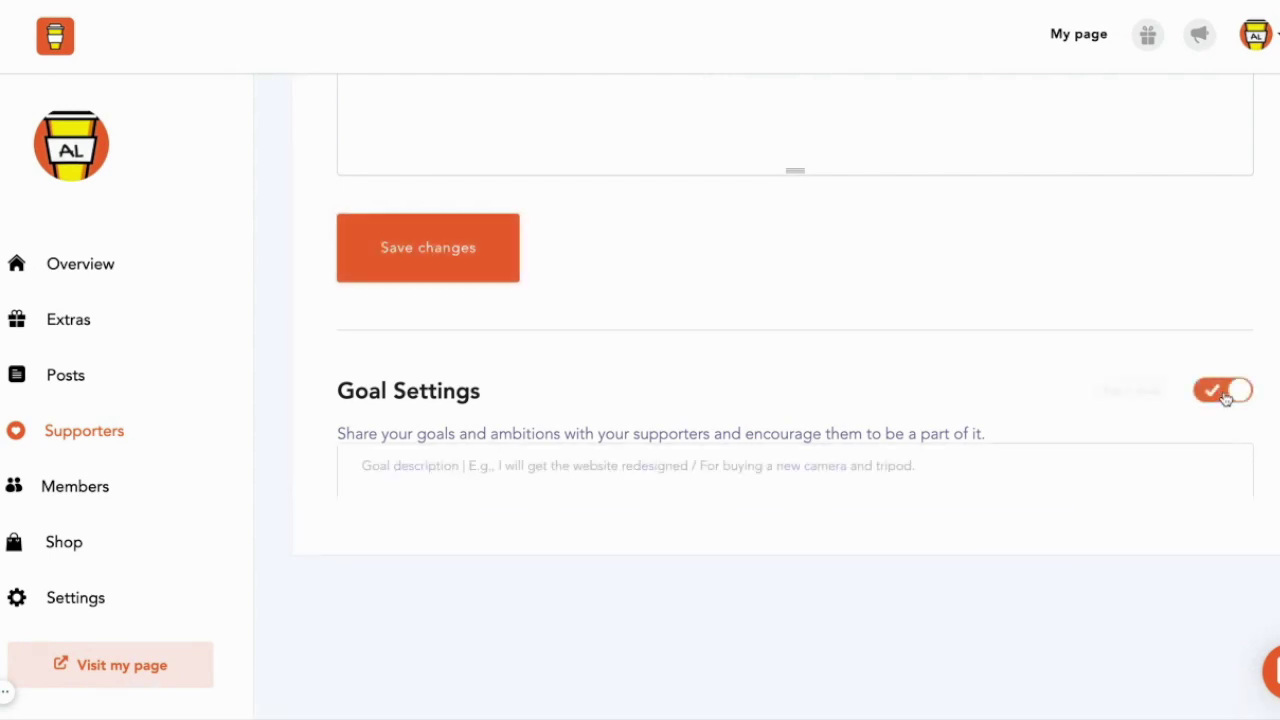
{"action": "scroll", "coordinate": [1030, 414], "scroll_direction": "down", "scroll_amount": 1}
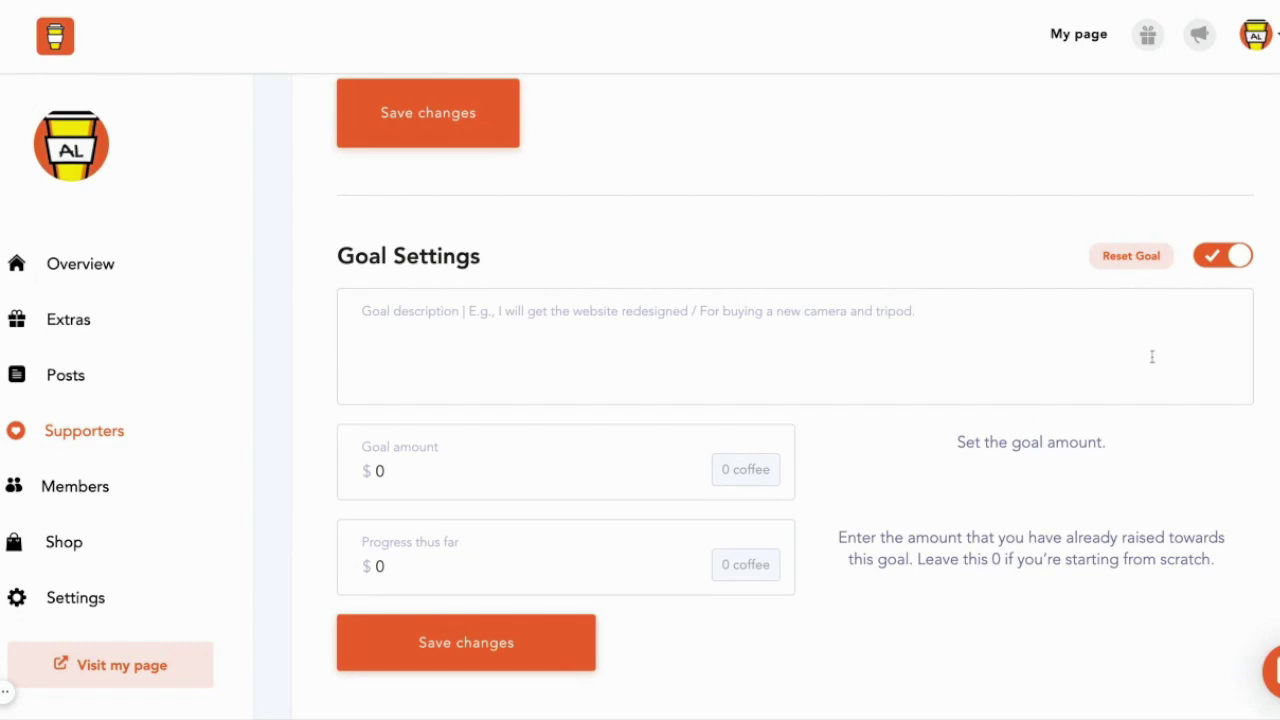
{"action": "left_click", "coordinate": [1233, 257]}
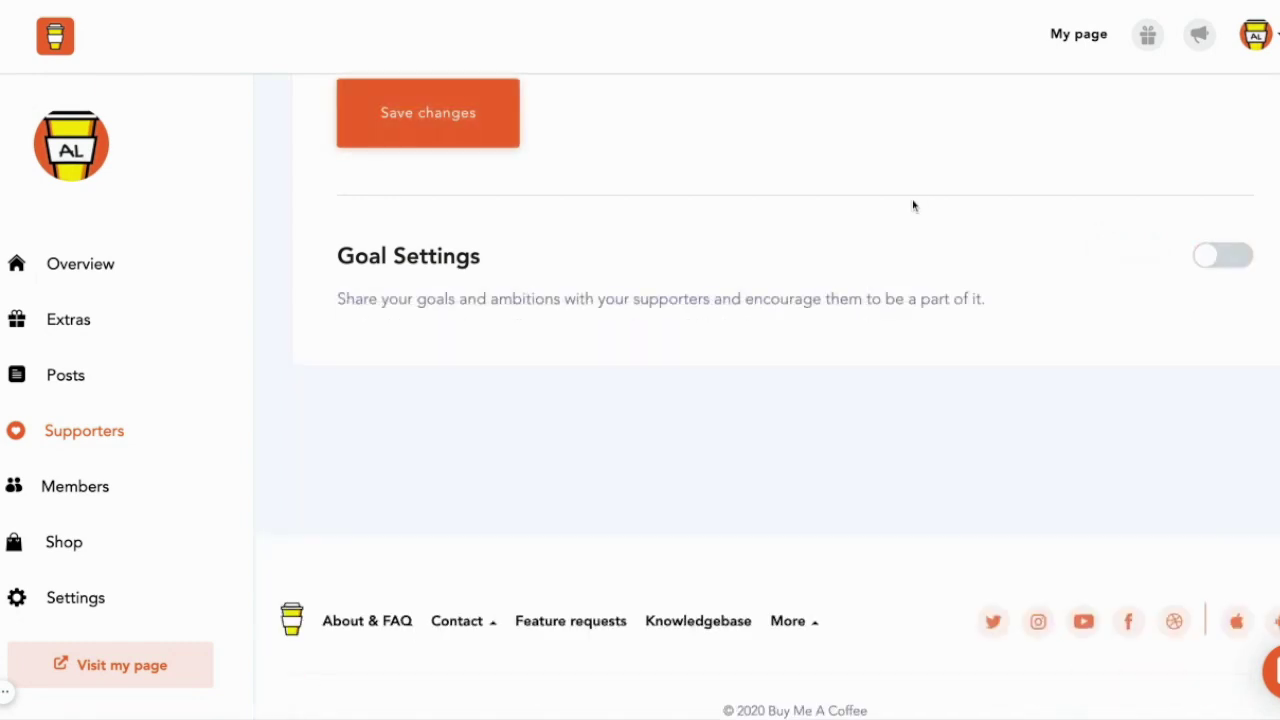
{"action": "scroll", "coordinate": [912, 205], "scroll_direction": "up", "scroll_amount": 4}
{"action": "scroll", "coordinate": [912, 205], "scroll_direction": "up", "scroll_amount": 5}
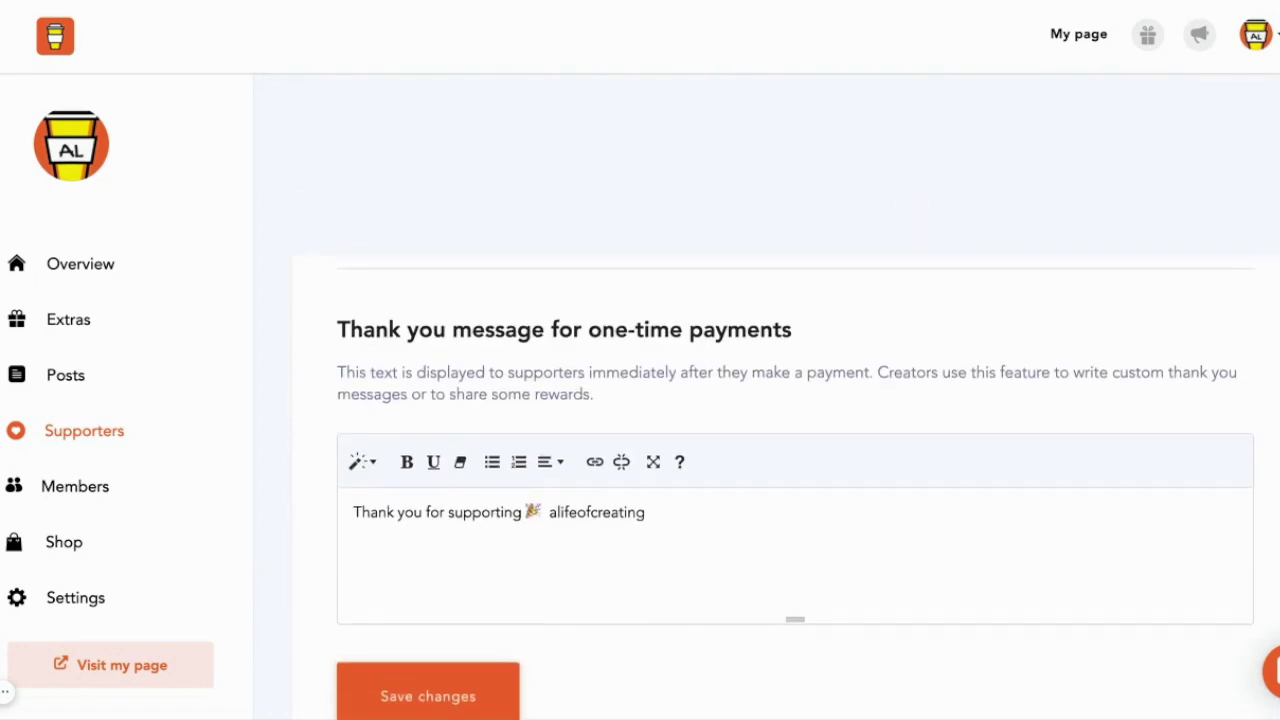
{"action": "scroll", "coordinate": [881, 257], "scroll_direction": "up", "scroll_amount": 2}
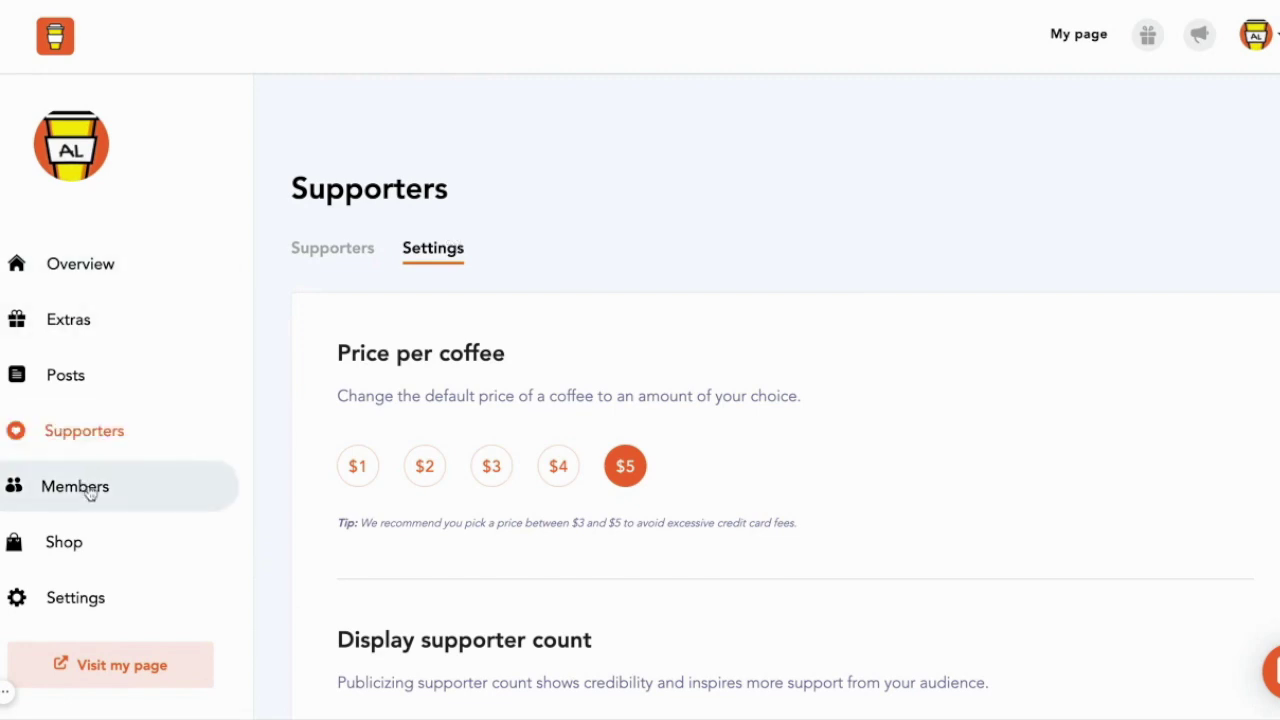
Open the Members page and review the $1330-per-month estimate for 200 members at $7/month.
{"action": "left_click", "coordinate": [75, 486]}
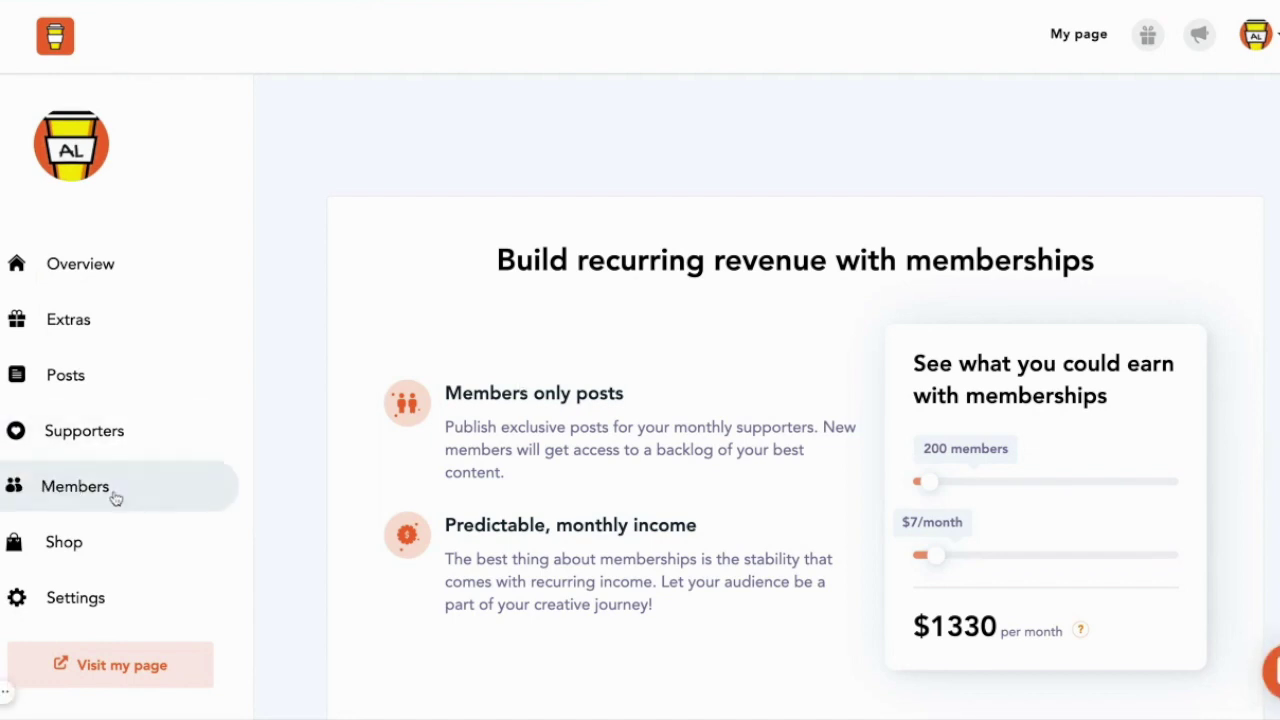
{"action": "scroll", "coordinate": [766, 389], "scroll_direction": "down", "scroll_amount": 1}
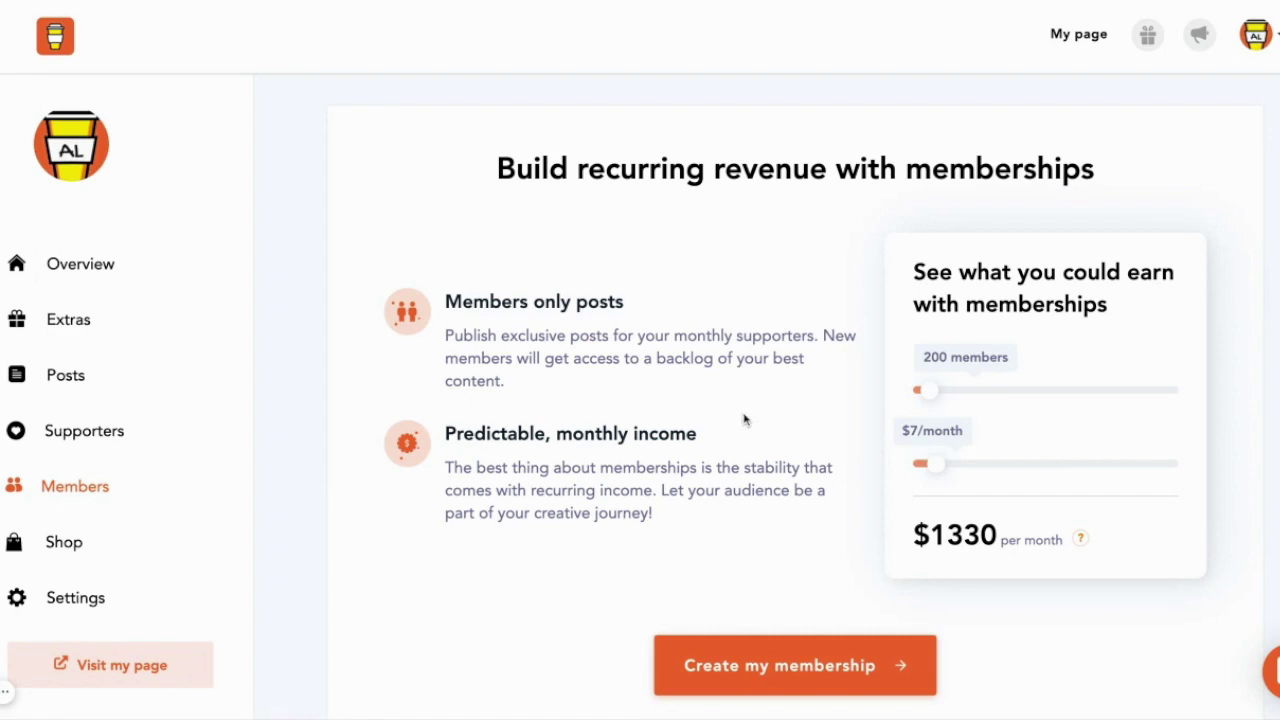
{"action": "scroll", "coordinate": [744, 420], "scroll_direction": "down", "scroll_amount": 1}
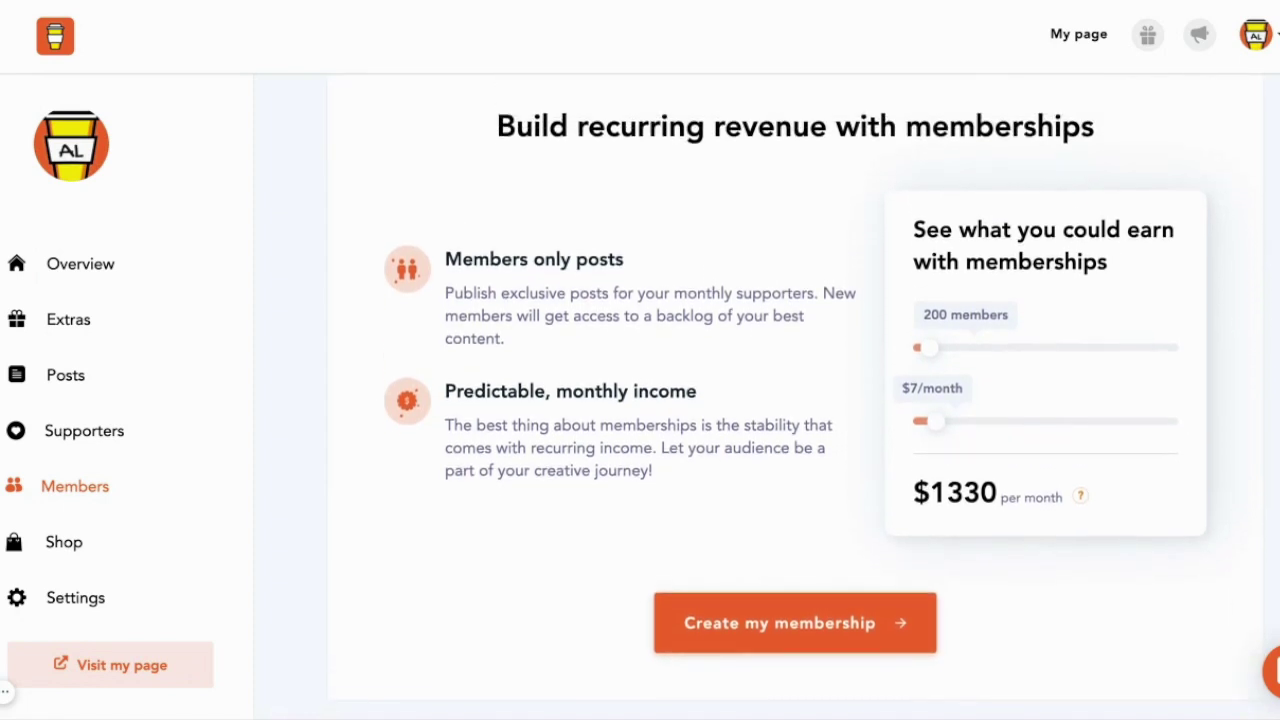
{"action": "scroll", "coordinate": [744, 420], "scroll_direction": "up", "scroll_amount": 1}
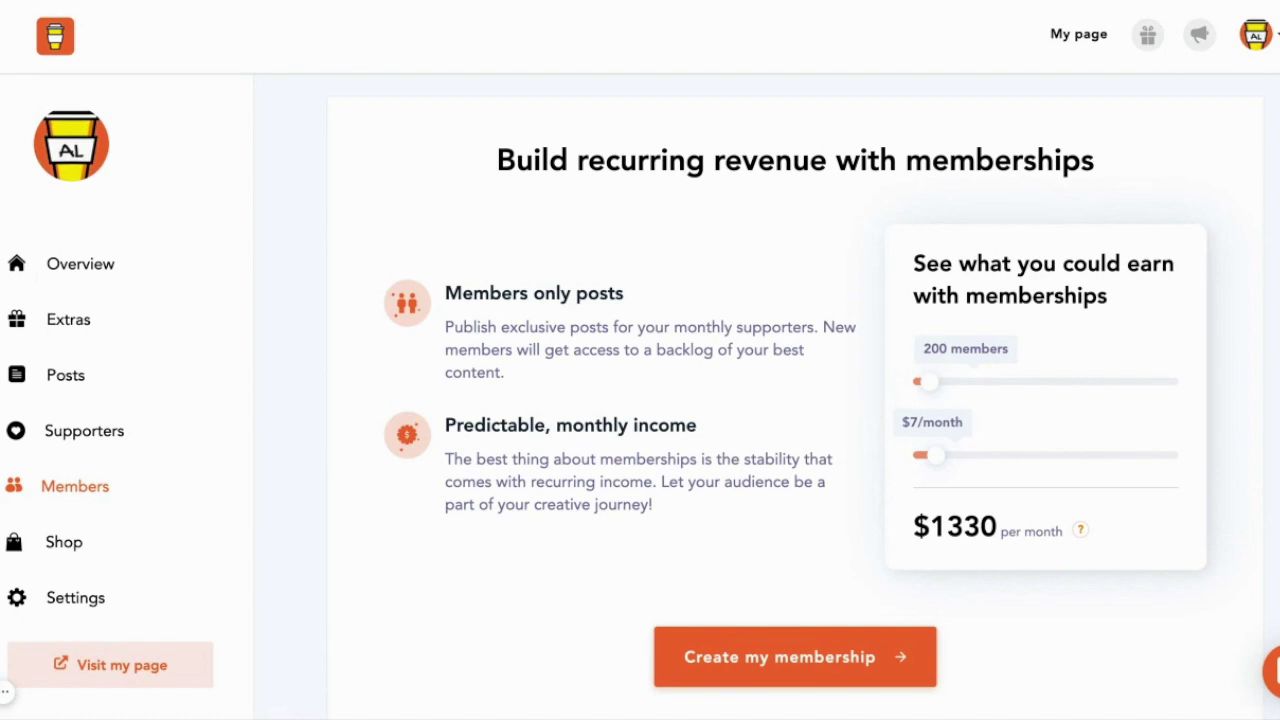
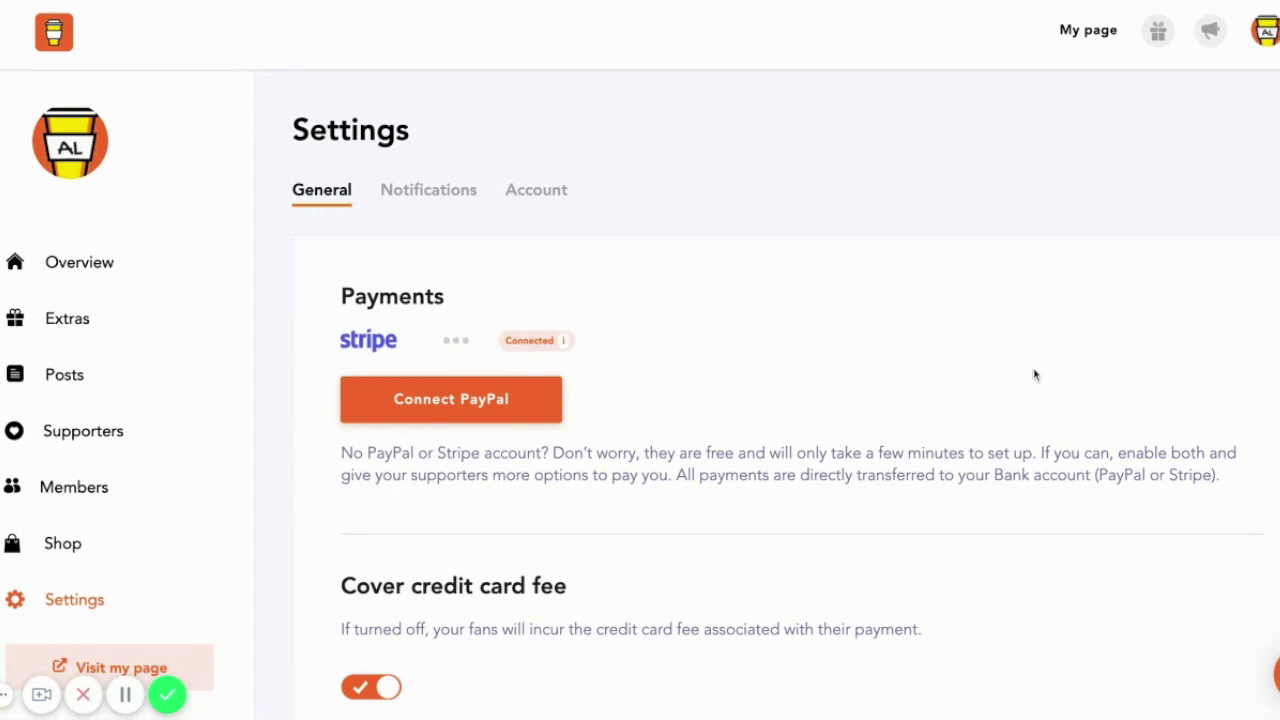
{"action": "scroll", "coordinate": [785, 400], "scroll_direction": "down", "scroll_amount": 1}
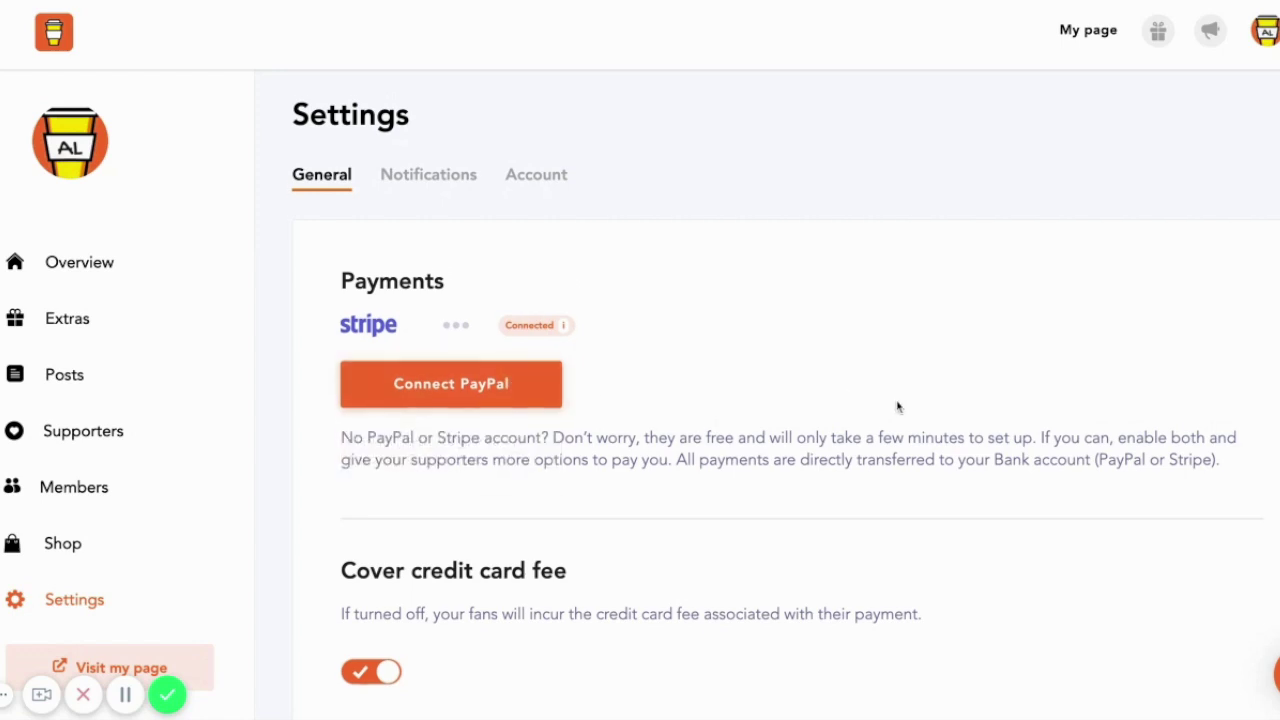
{"action": "scroll", "coordinate": [897, 409], "scroll_direction": "down", "scroll_amount": 3}
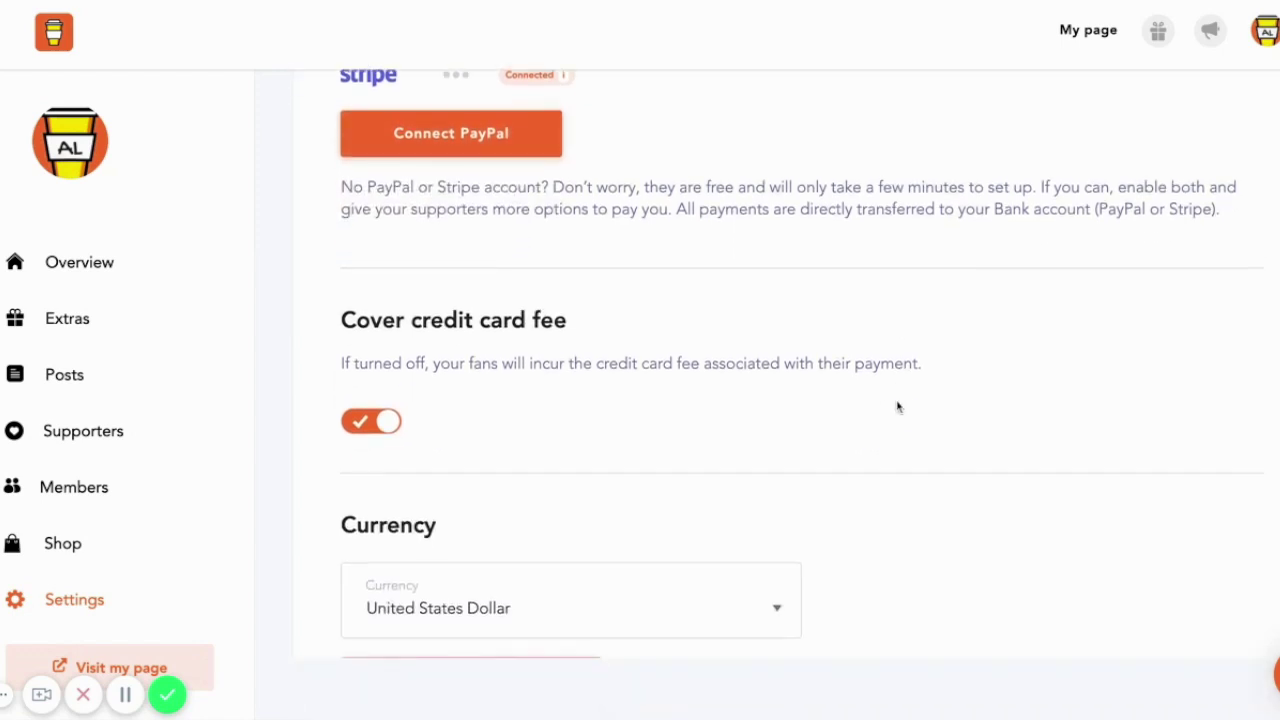
{"action": "left_click", "coordinate": [385, 410]}
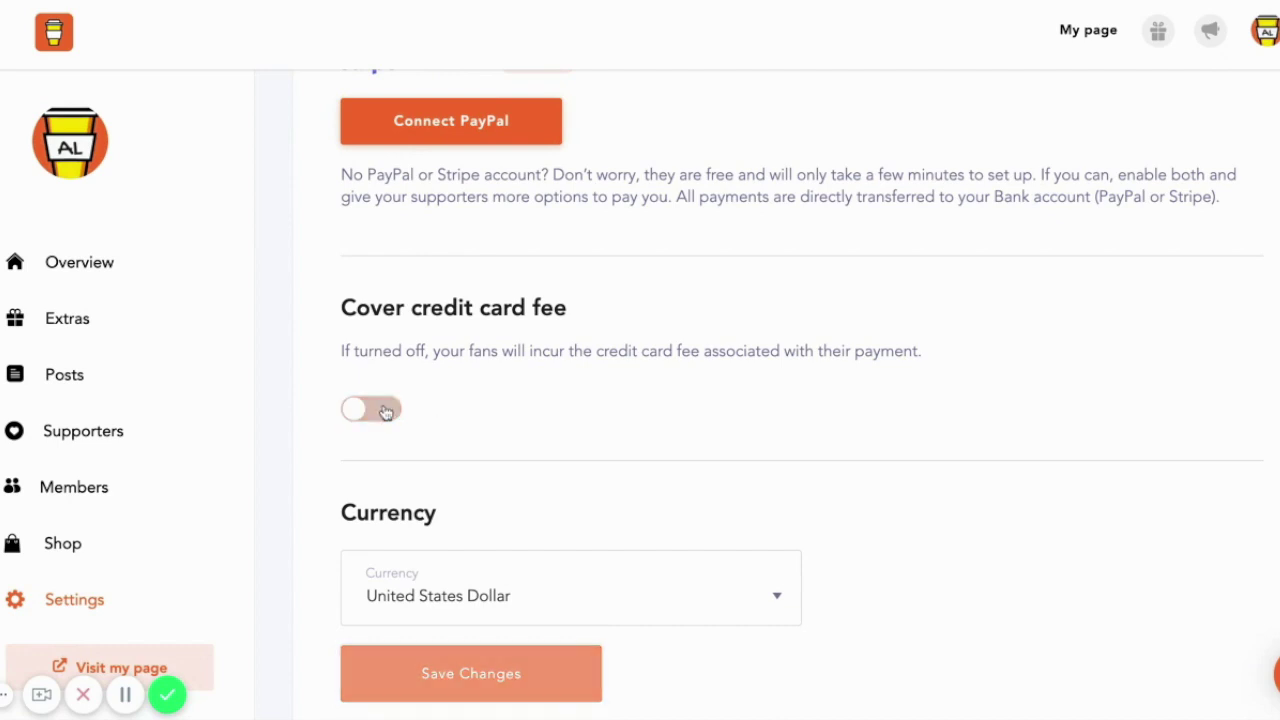
{"action": "left_click", "coordinate": [386, 411]}
{"action": "scroll", "coordinate": [1008, 380], "scroll_direction": "down", "scroll_amount": 2}
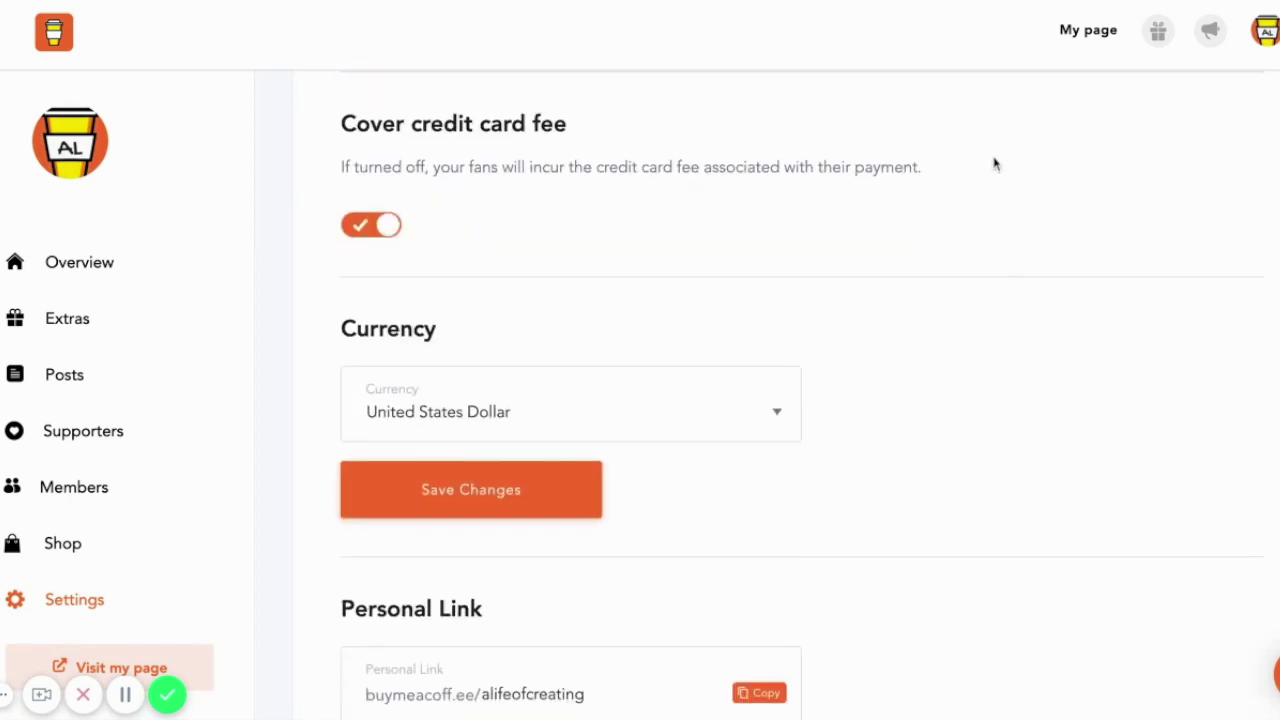
{"action": "scroll", "coordinate": [964, 397], "scroll_direction": "down", "scroll_amount": 2}
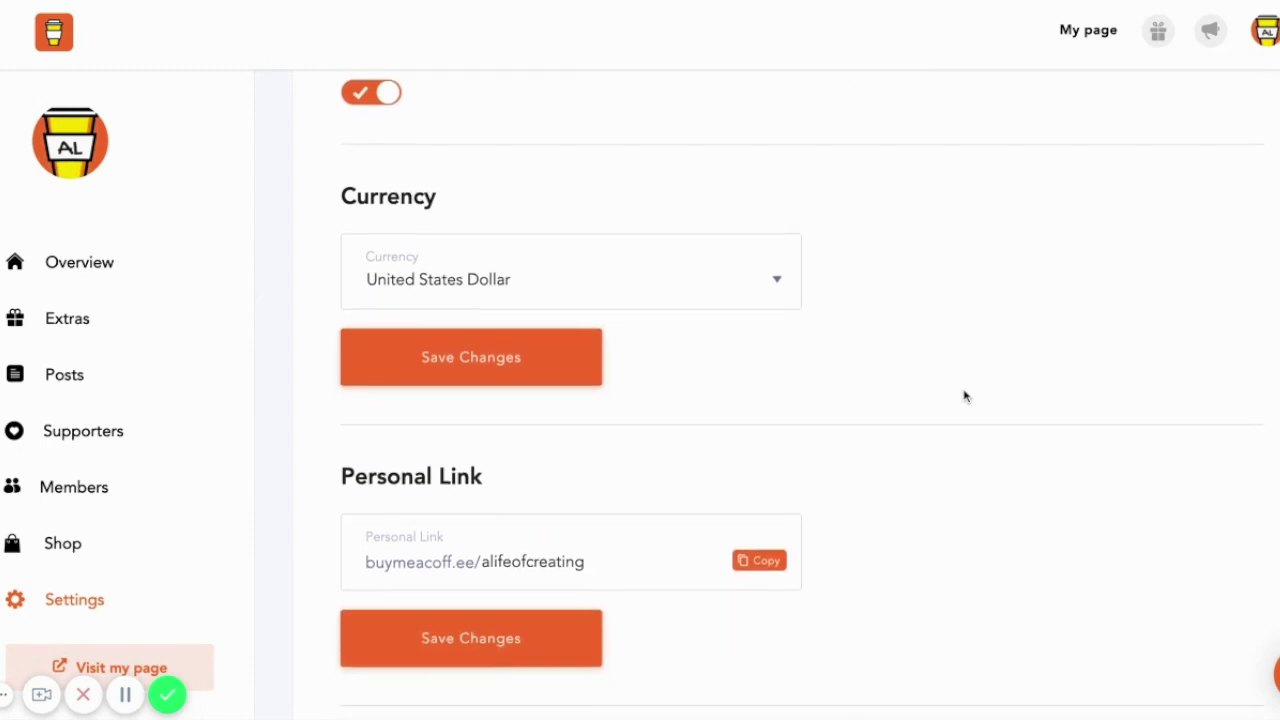
{"action": "scroll", "coordinate": [964, 397], "scroll_direction": "down", "scroll_amount": 1}
{"action": "scroll", "coordinate": [800, 387], "scroll_direction": "down", "scroll_amount": 1}
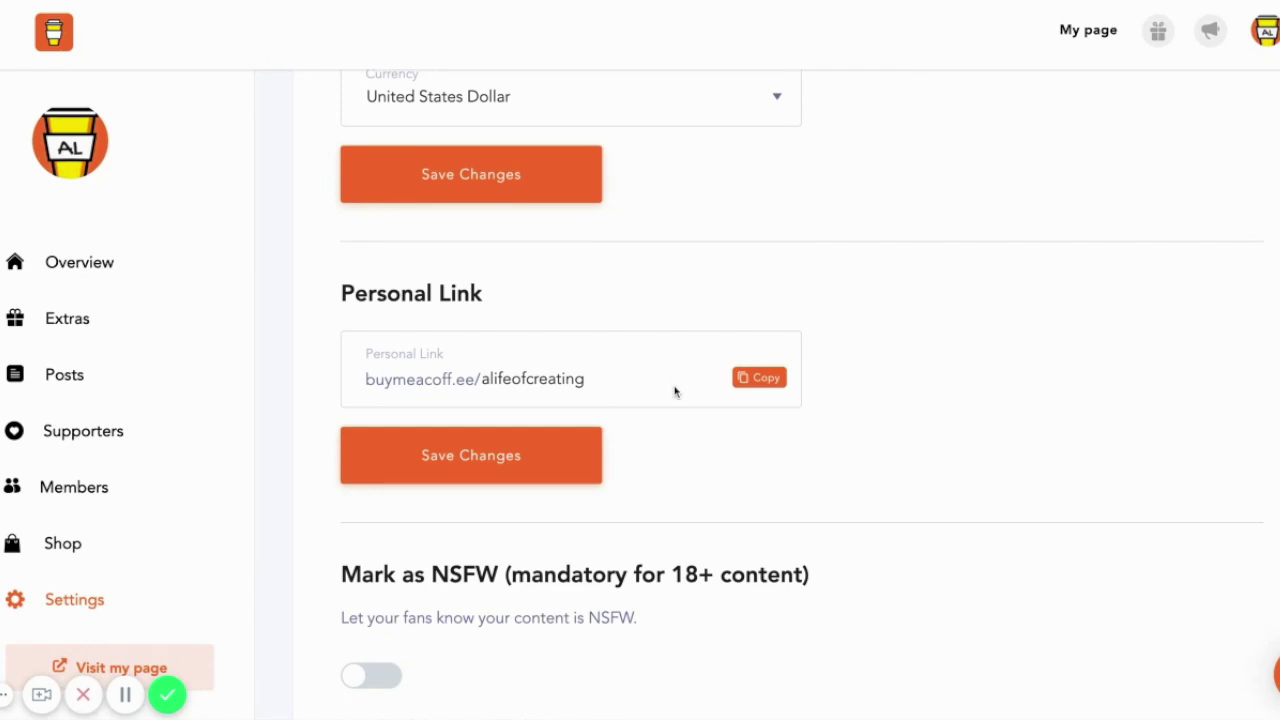
{"action": "scroll", "coordinate": [920, 461], "scroll_direction": "down", "scroll_amount": 1}
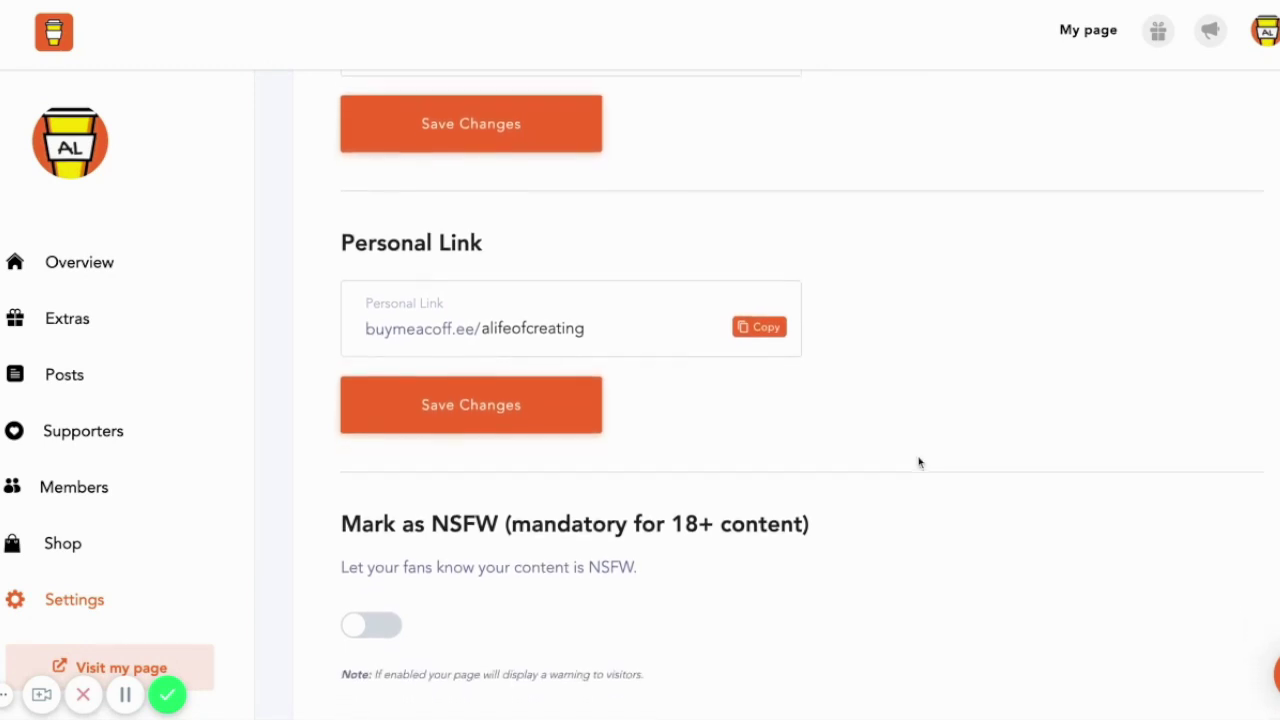
{"action": "scroll", "coordinate": [920, 461], "scroll_direction": "down", "scroll_amount": 2}
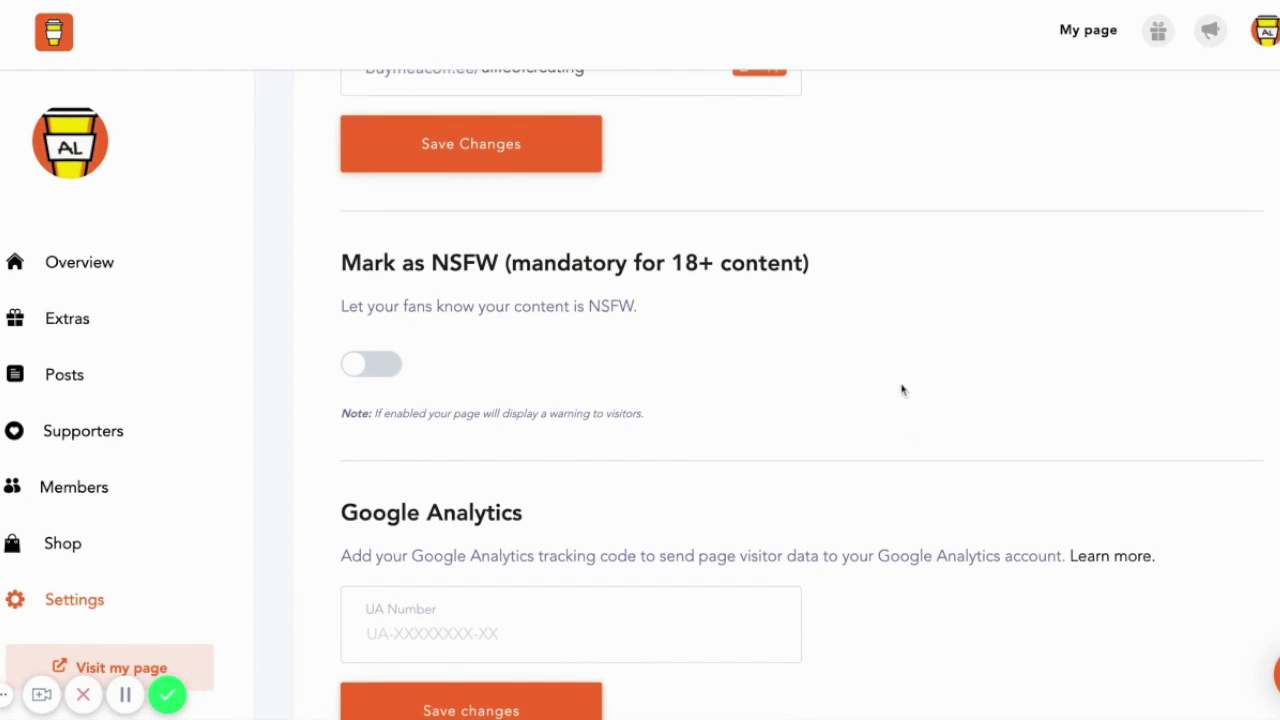
{"action": "scroll", "coordinate": [931, 376], "scroll_direction": "down", "scroll_amount": 2}
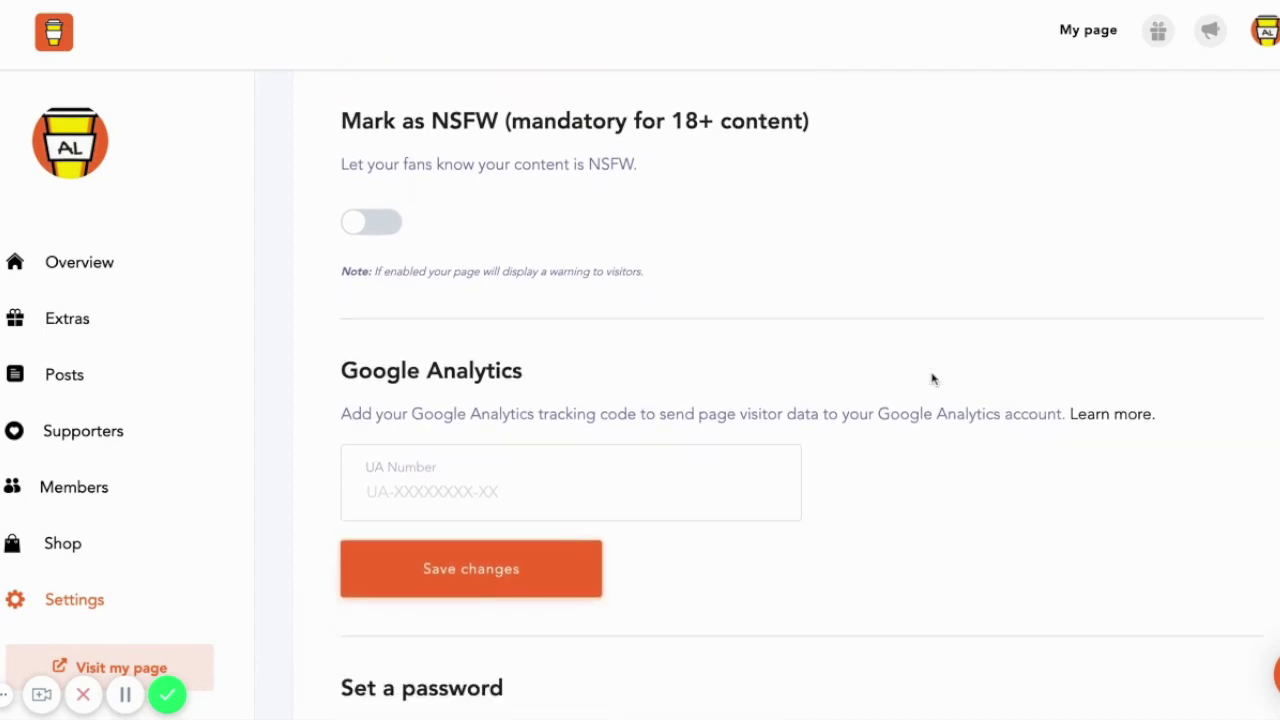
{"action": "scroll", "coordinate": [931, 378], "scroll_direction": "down", "scroll_amount": 2}
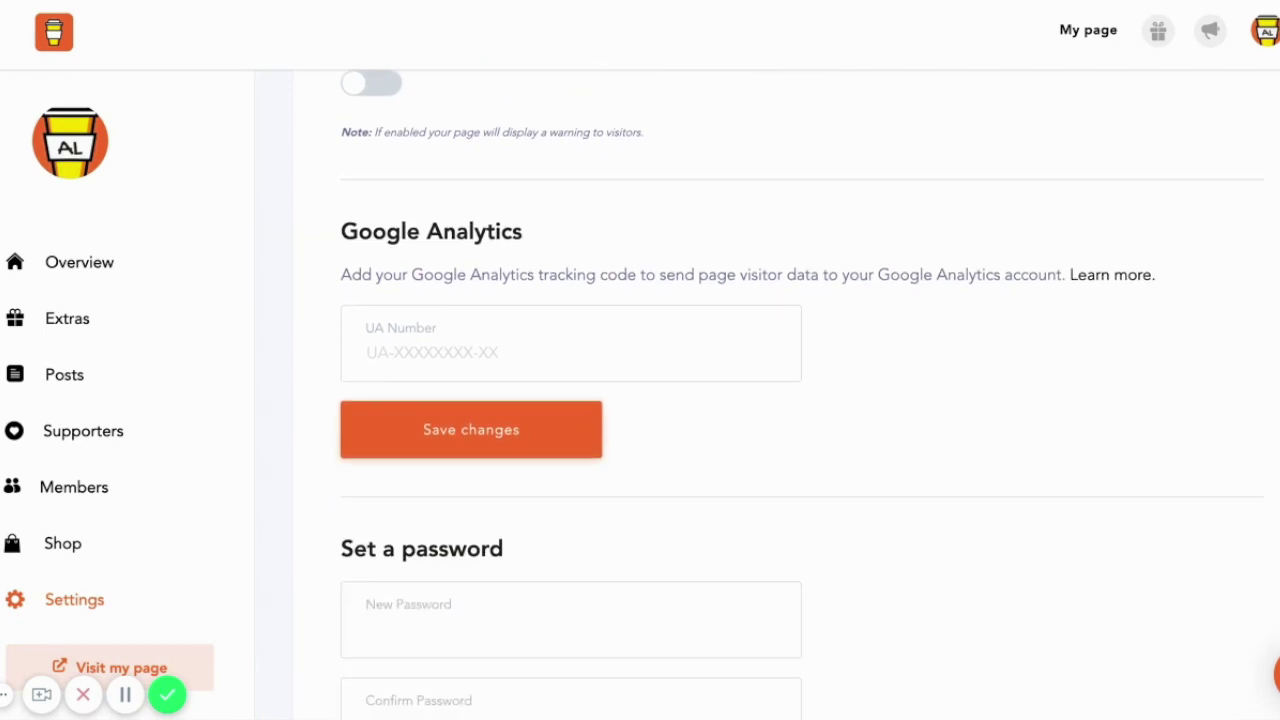
{"action": "scroll", "coordinate": [931, 378], "scroll_direction": "down", "scroll_amount": 3}
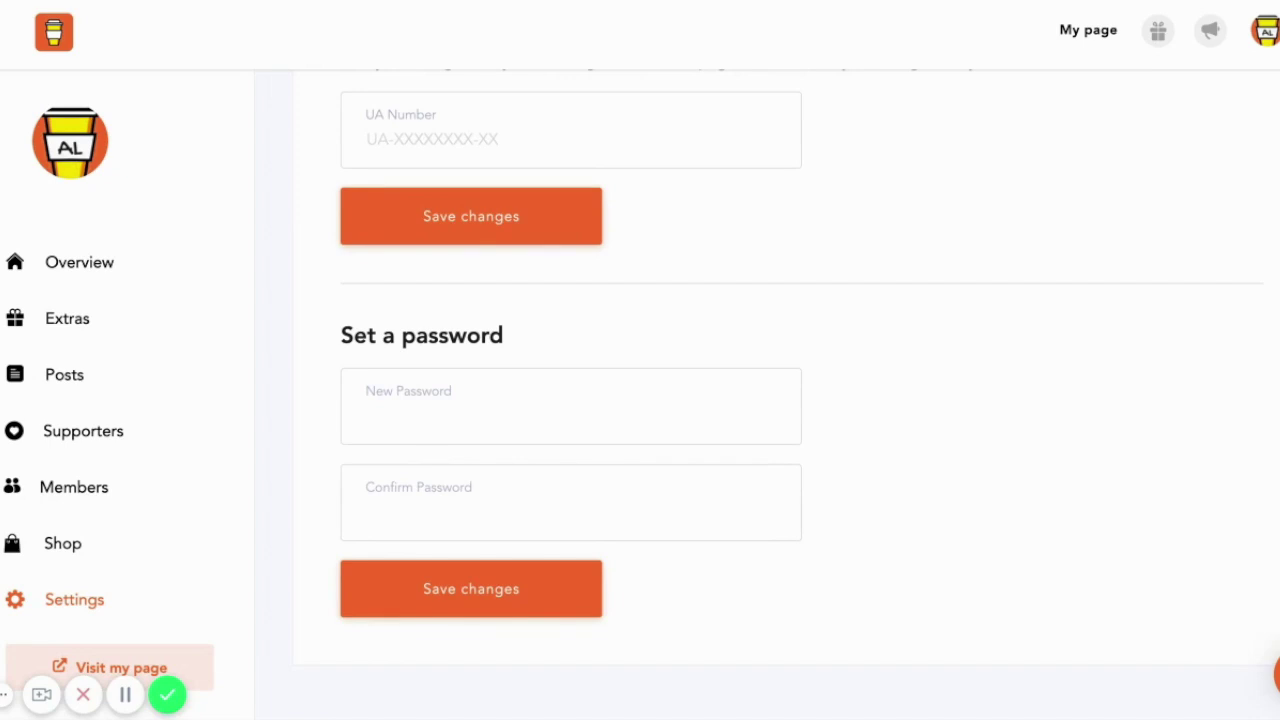
{"action": "scroll", "coordinate": [767, 395], "scroll_direction": "up", "scroll_amount": 15}
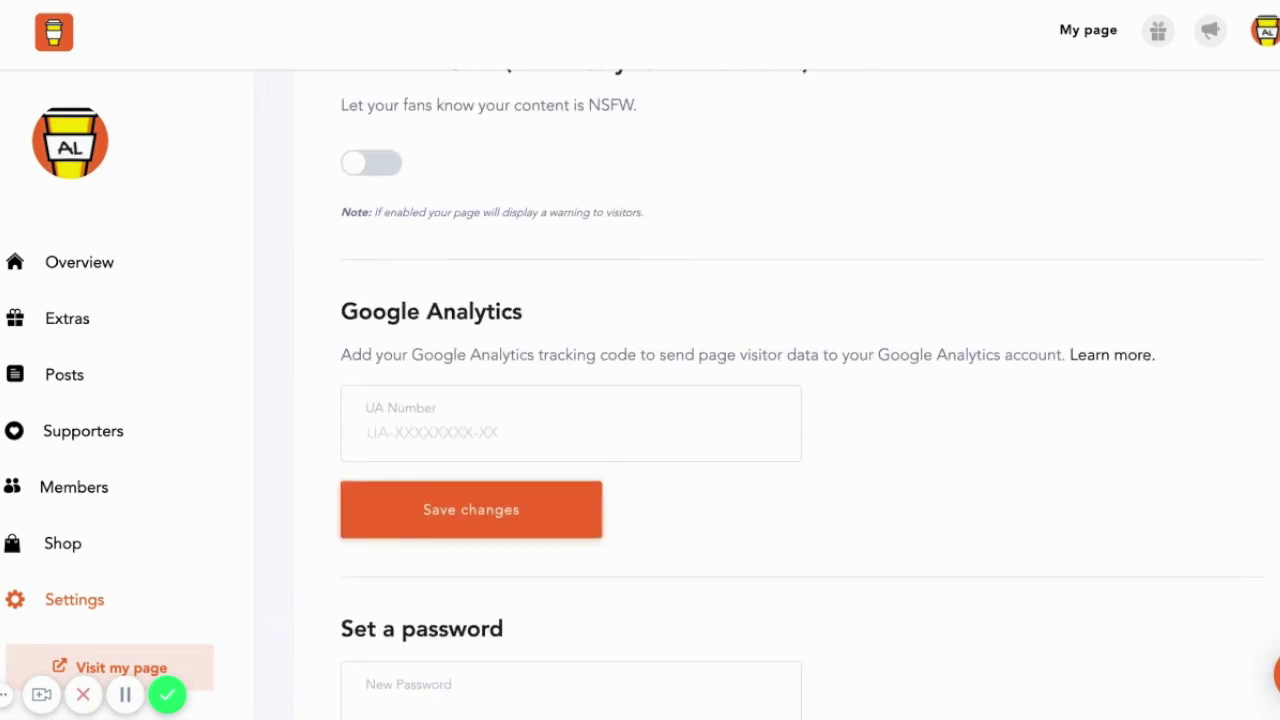
{"action": "scroll", "coordinate": [800, 394], "scroll_direction": "up", "scroll_amount": 5}
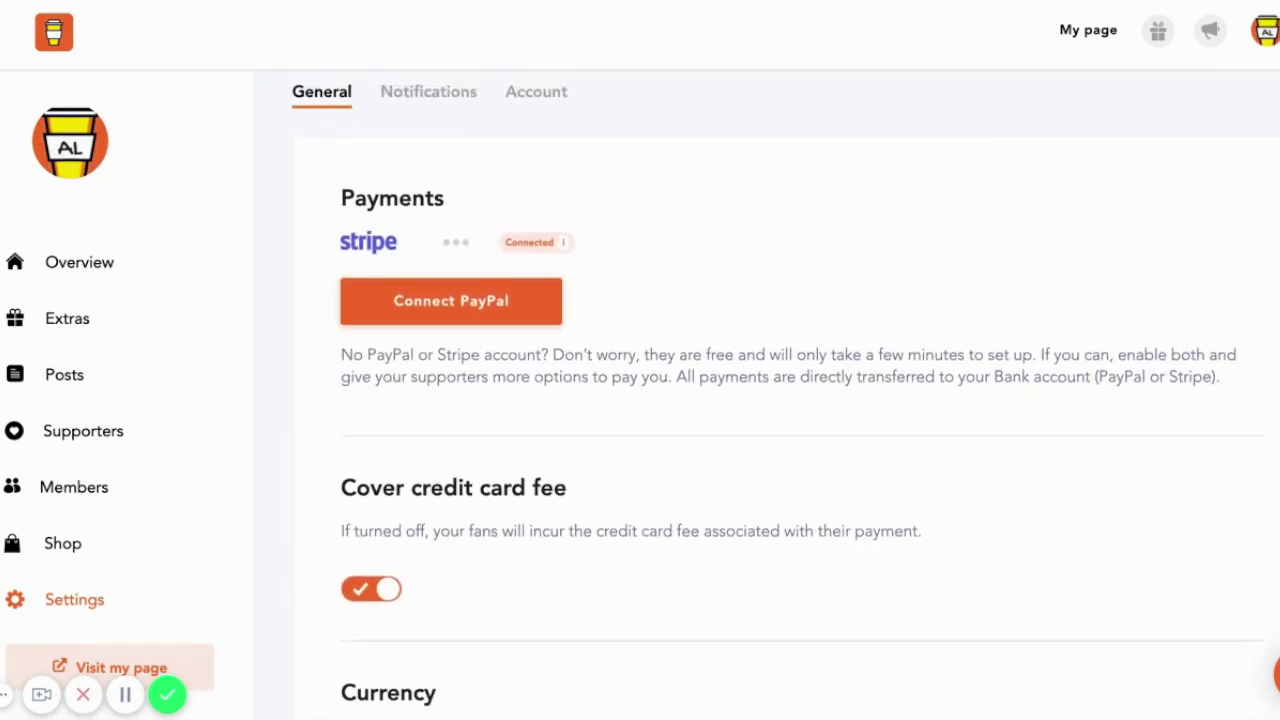
Review the Notifications toggles, then the Account settings showing United States and no timezone.
{"action": "left_click", "coordinate": [442, 100]}
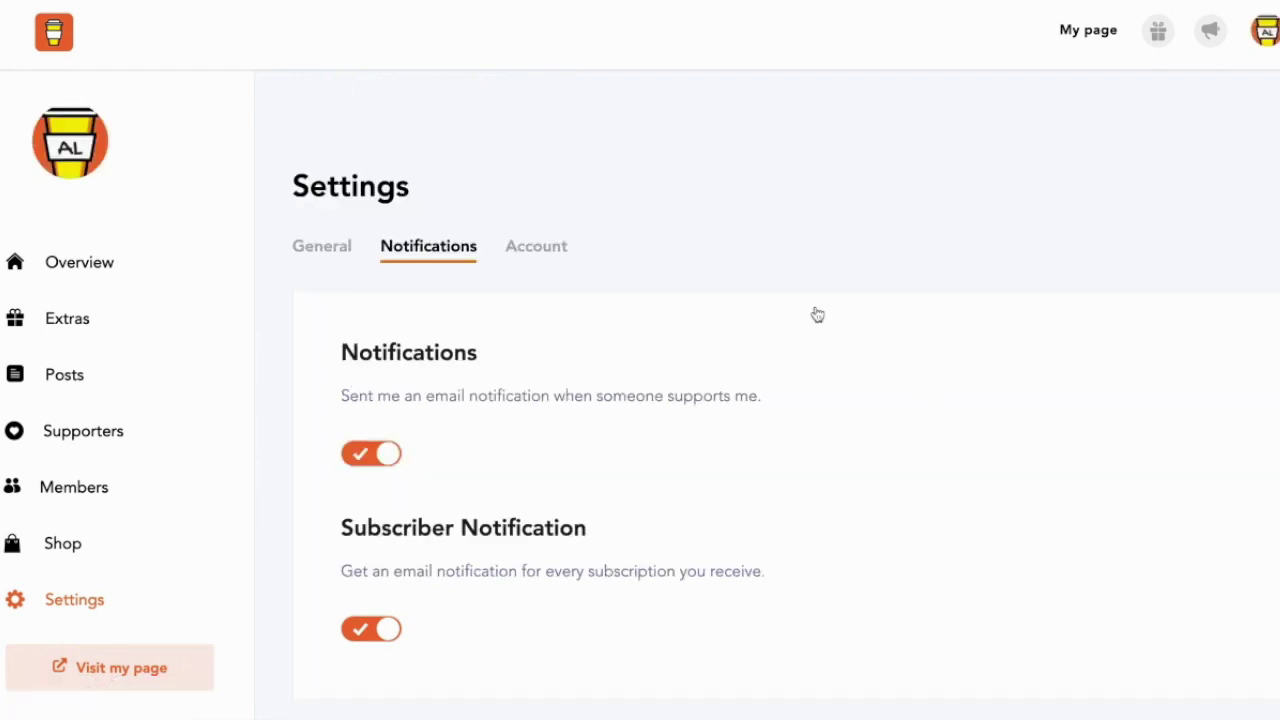
{"action": "scroll", "coordinate": [937, 400], "scroll_direction": "down", "scroll_amount": 1}
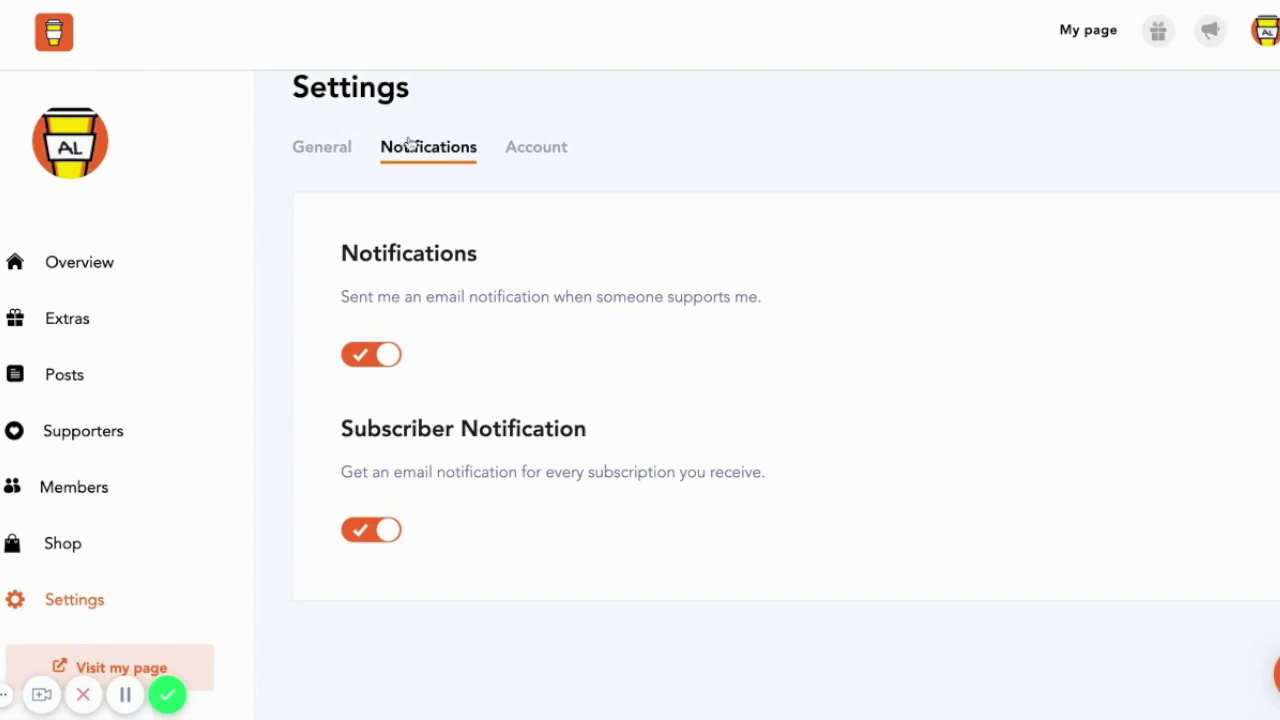
{"action": "left_click", "coordinate": [540, 150]}
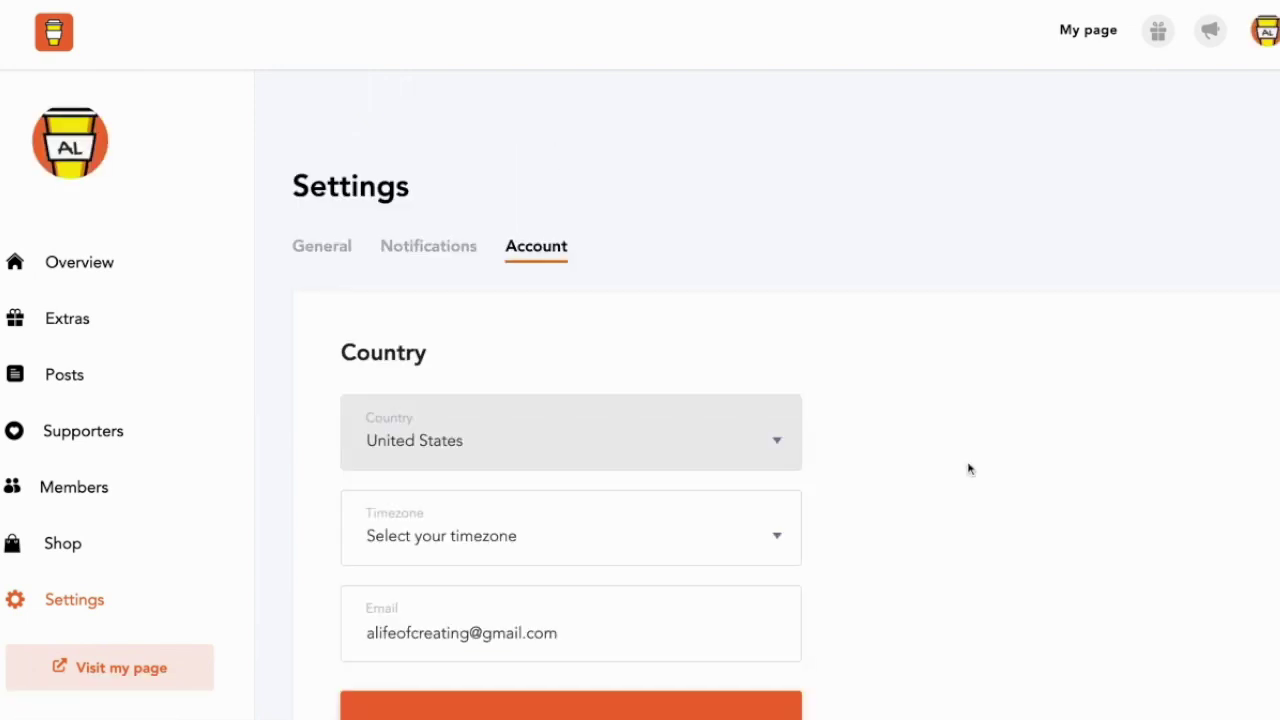
{"action": "scroll", "coordinate": [966, 466], "scroll_direction": "down", "scroll_amount": 2}
{"action": "scroll", "coordinate": [968, 469], "scroll_direction": "down", "scroll_amount": 3}
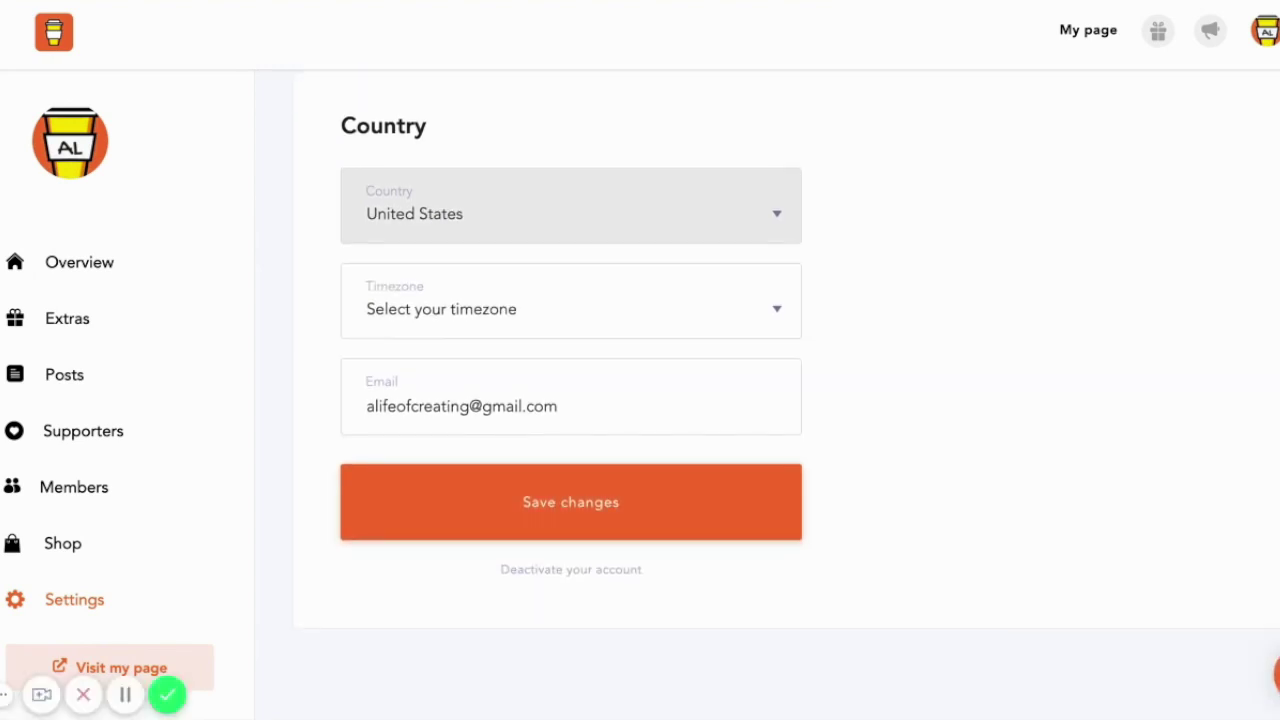
{"action": "scroll", "coordinate": [1270, 623], "scroll_direction": "up", "scroll_amount": 4}
{"action": "scroll", "coordinate": [934, 451], "scroll_direction": "down", "scroll_amount": 2}
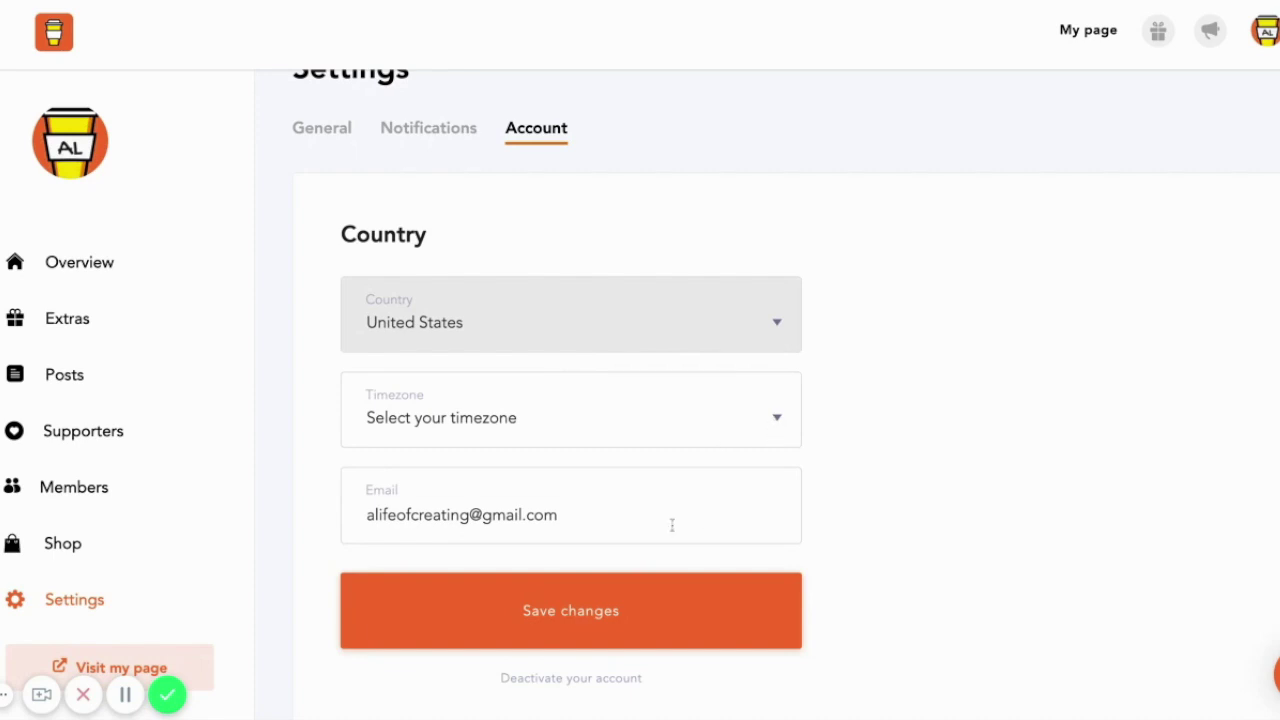
Return to General and view the alifeofcreating page's $20 writing-practice offer and $5 coffee box.
{"action": "left_click", "coordinate": [340, 131]}
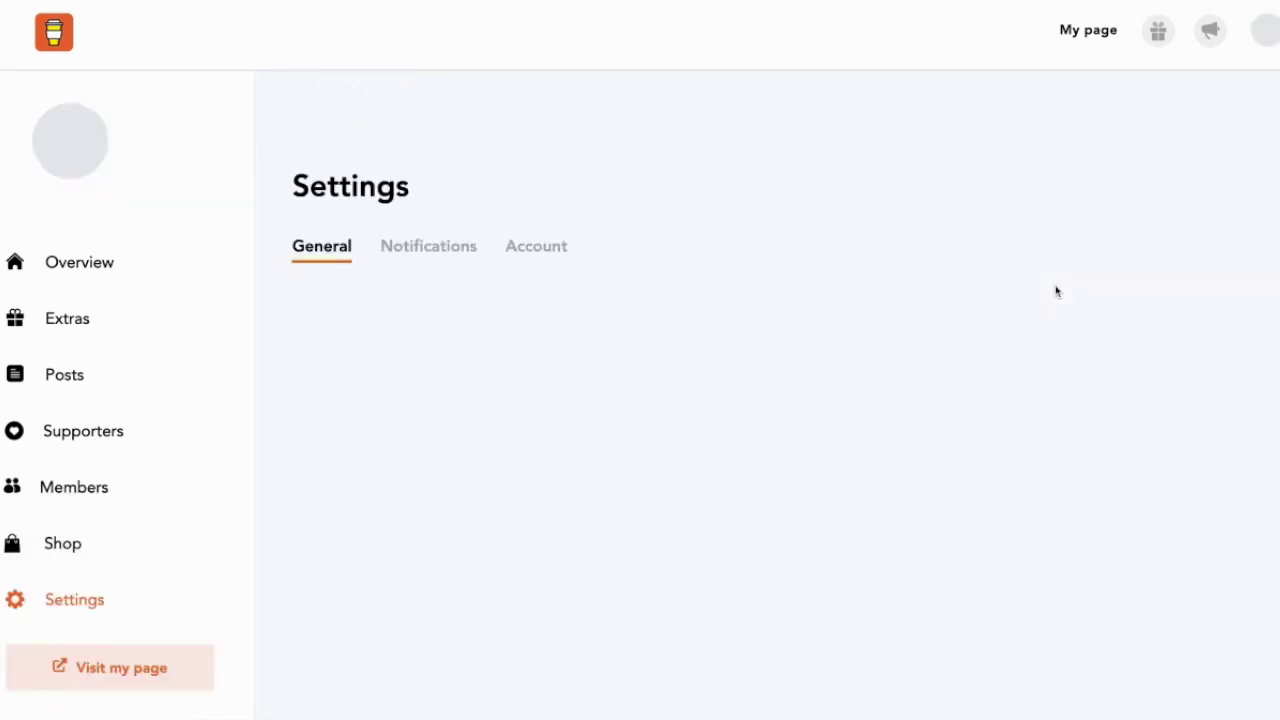
{"action": "scroll", "coordinate": [1055, 291], "scroll_direction": "down", "scroll_amount": 1}
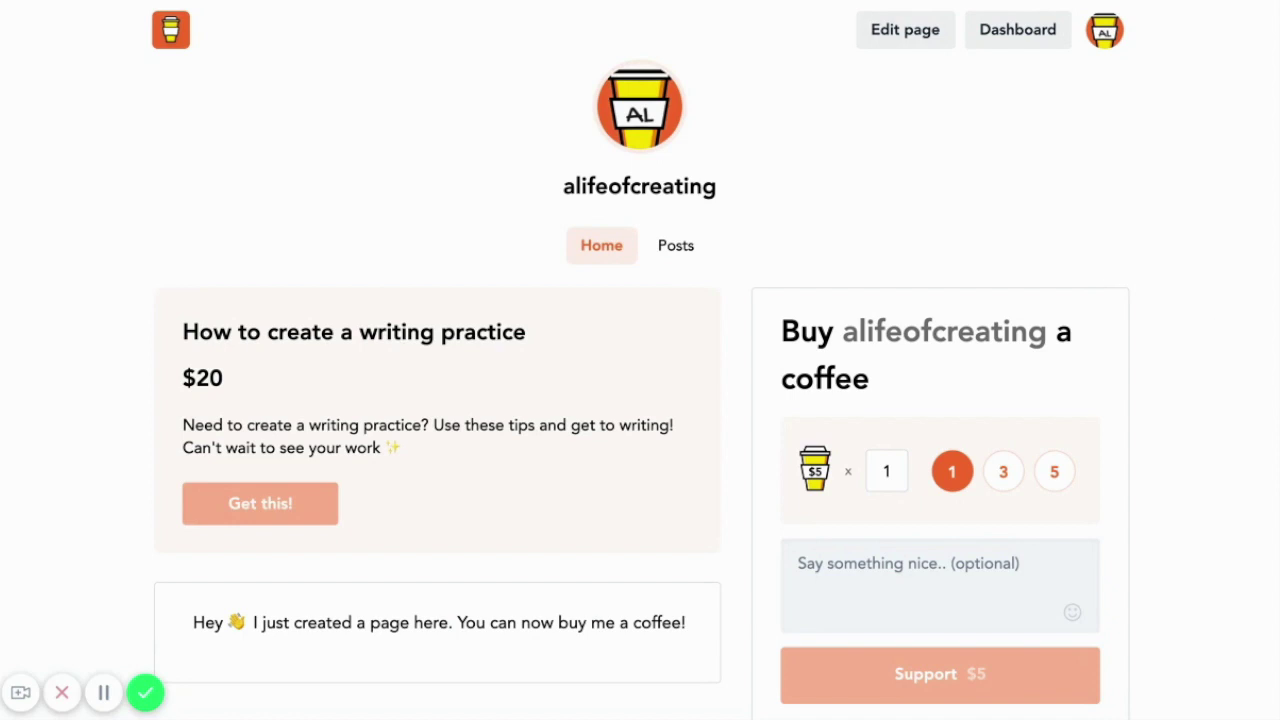
{"action": "scroll", "coordinate": [640, 360], "scroll_direction": "down", "scroll_amount": 1}
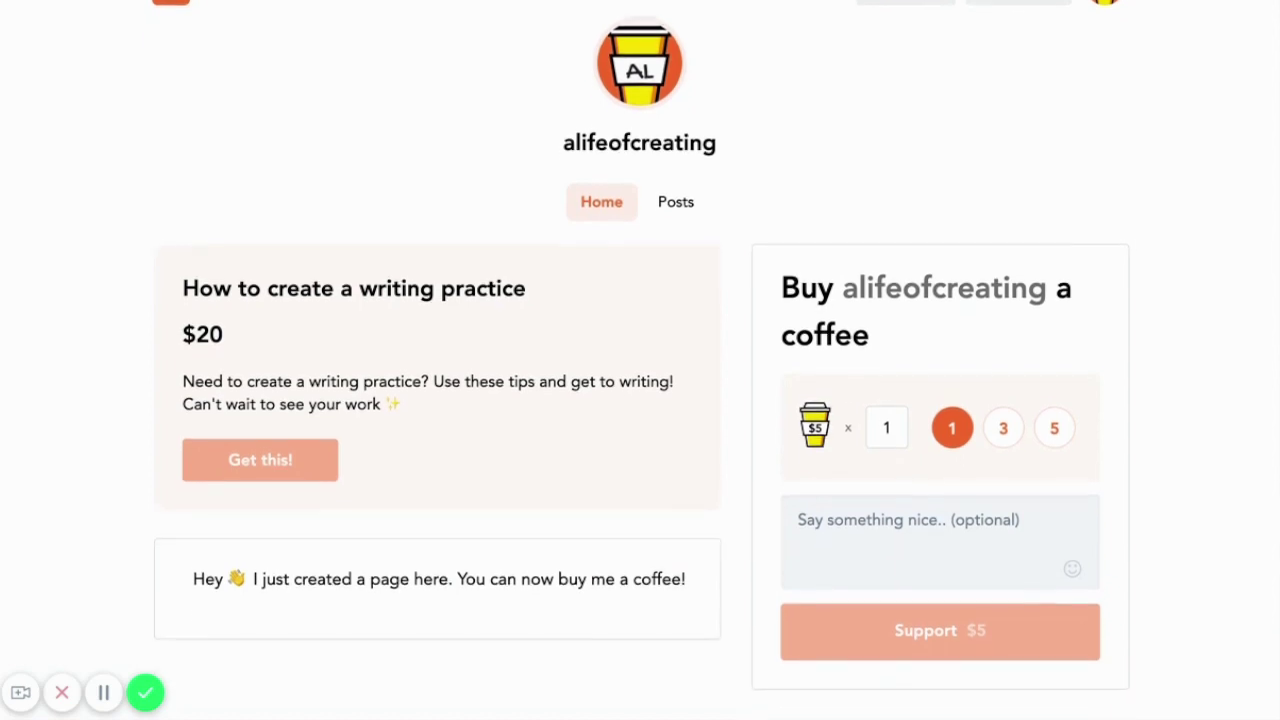
{"action": "scroll", "coordinate": [1223, 251], "scroll_direction": "up", "scroll_amount": 1}
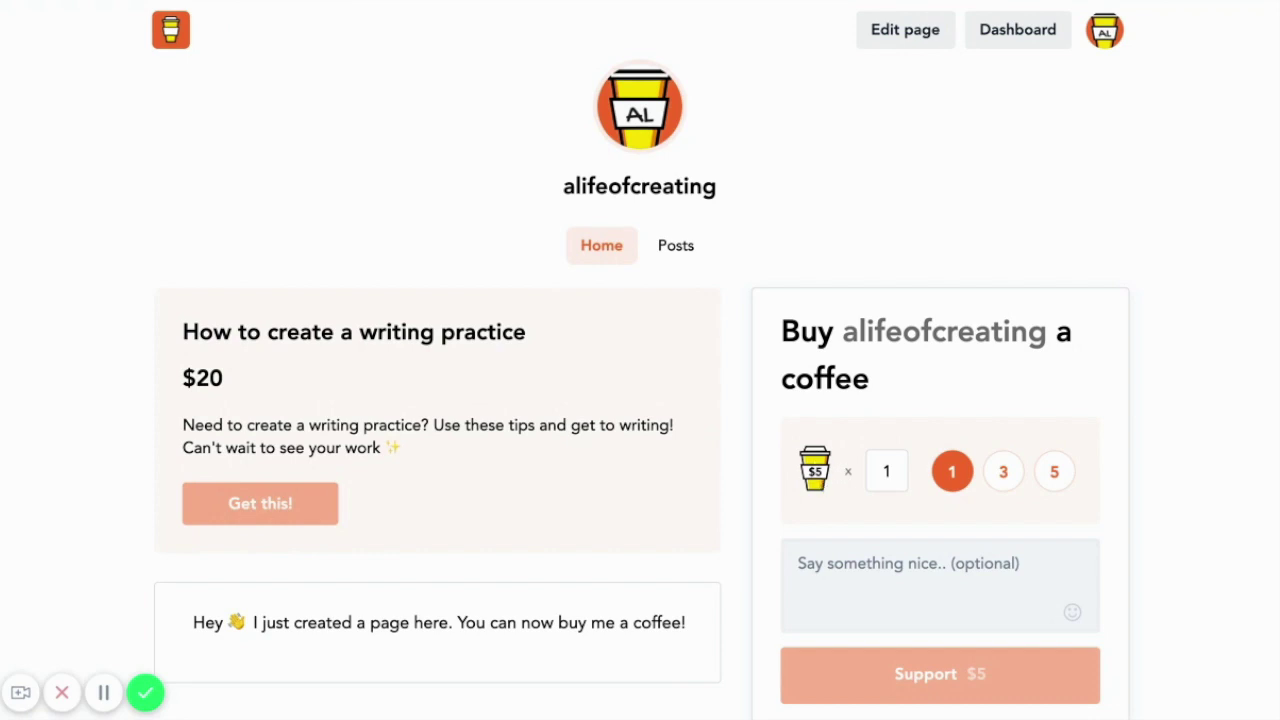
{"action": "scroll", "coordinate": [673, 500], "scroll_direction": "down", "scroll_amount": 2}
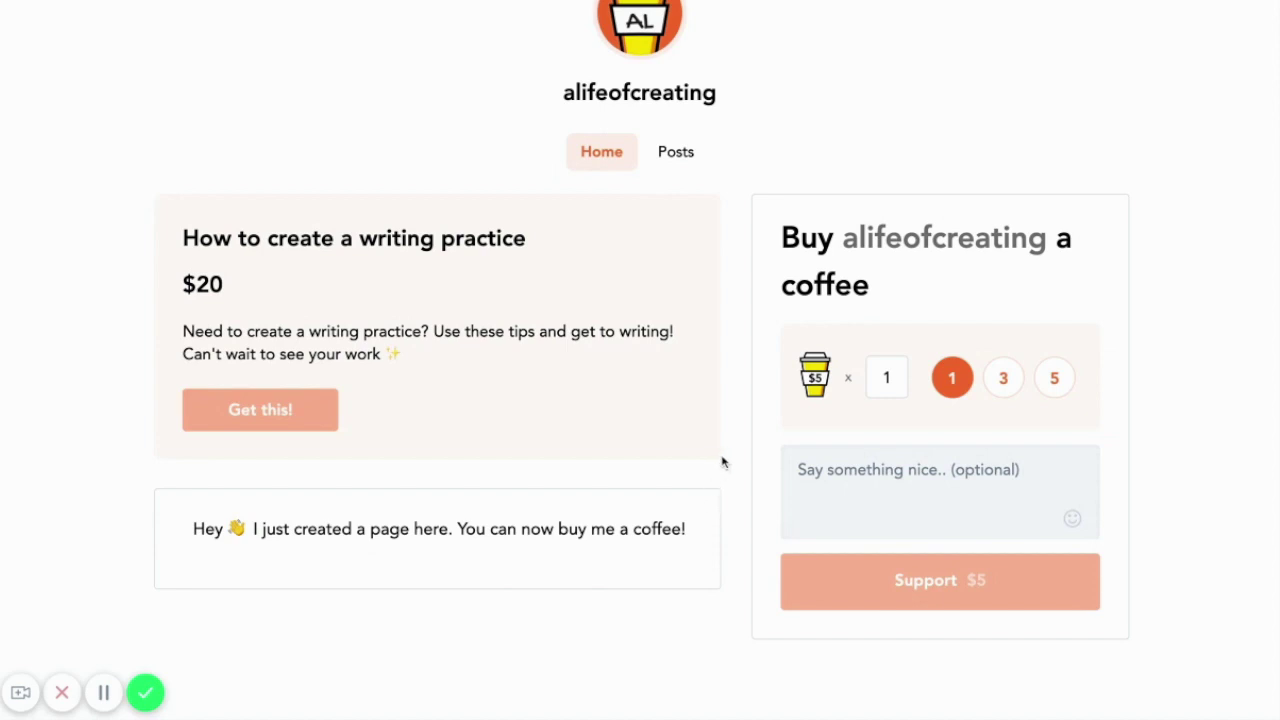
{"action": "scroll", "coordinate": [723, 462], "scroll_direction": "up", "scroll_amount": 2}
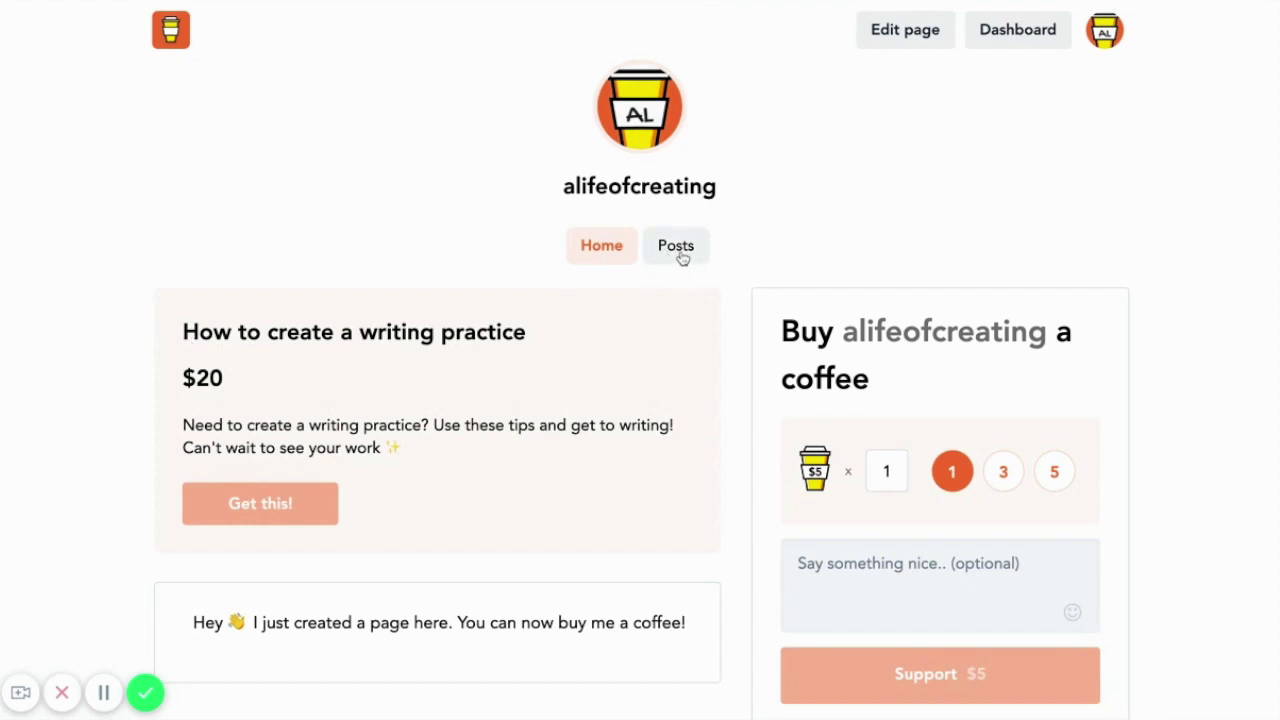
In the page editor, replace the full name with the creator's new name.
{"action": "left_click", "coordinate": [935, 31]}
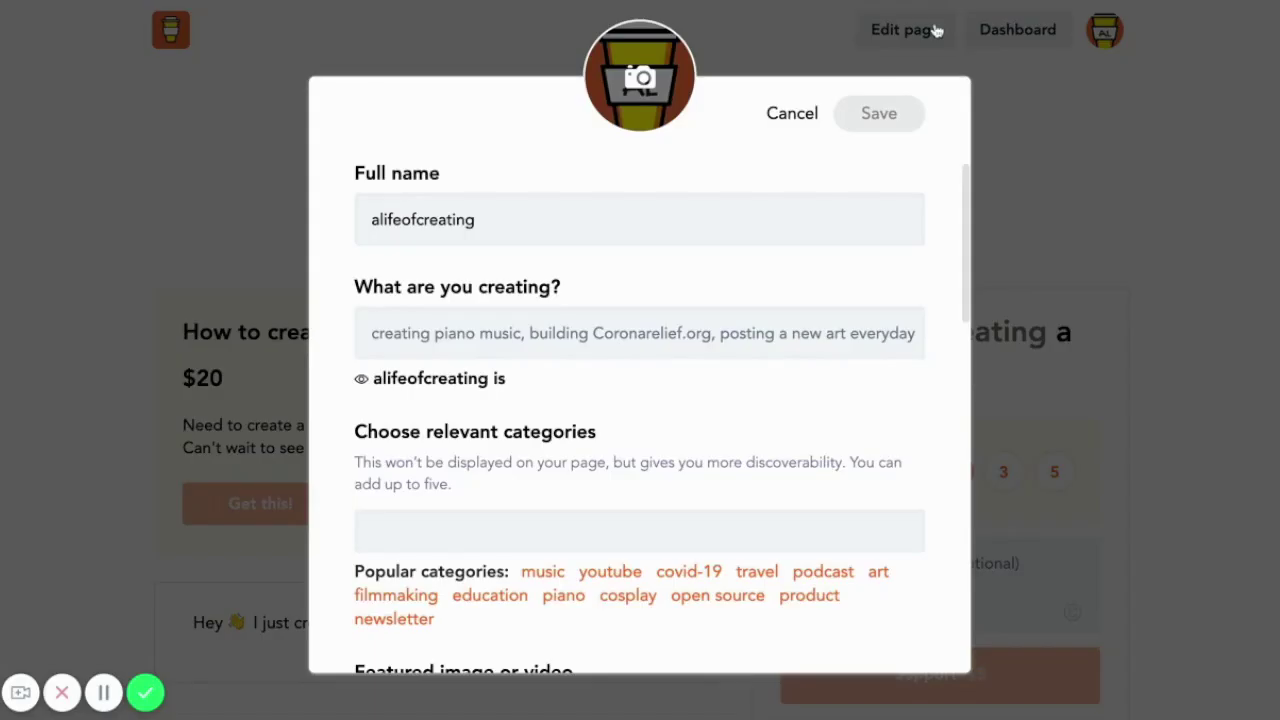
{"action": "left_click", "coordinate": [493, 222]}
{"action": "double_click", "coordinate": [493, 222]}
{"action": "type", "text": "Pia Cortez"}
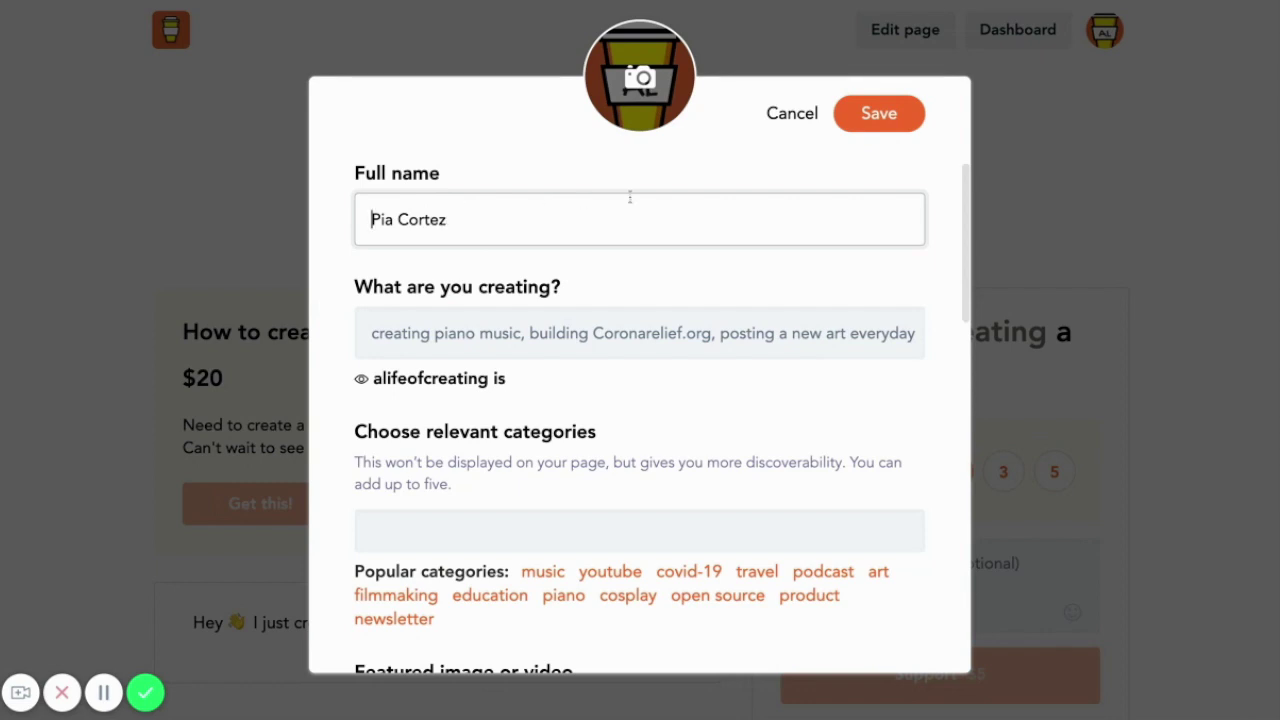
{"action": "left_click", "coordinate": [762, 170]}
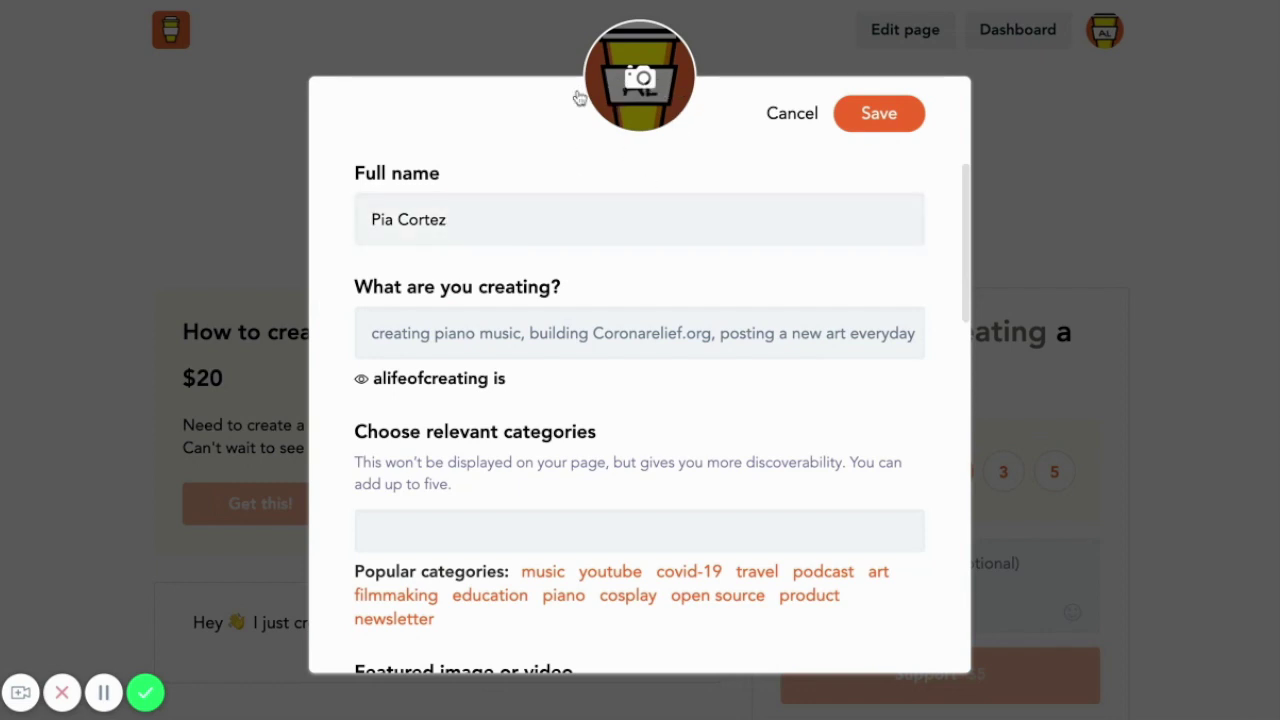
Set 'What are you creating?' to 'documenting my creative process'.
{"action": "left_click", "coordinate": [560, 338]}
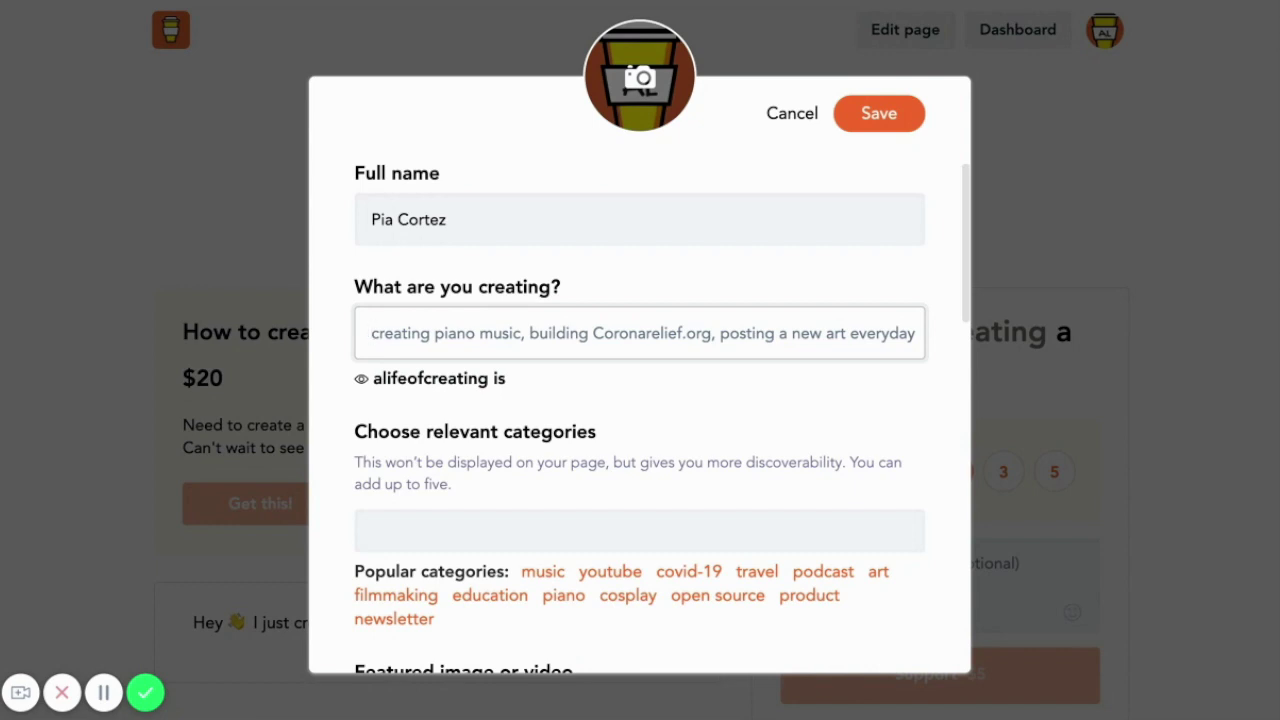
{"action": "type", "text": "documenting my creative pro"}
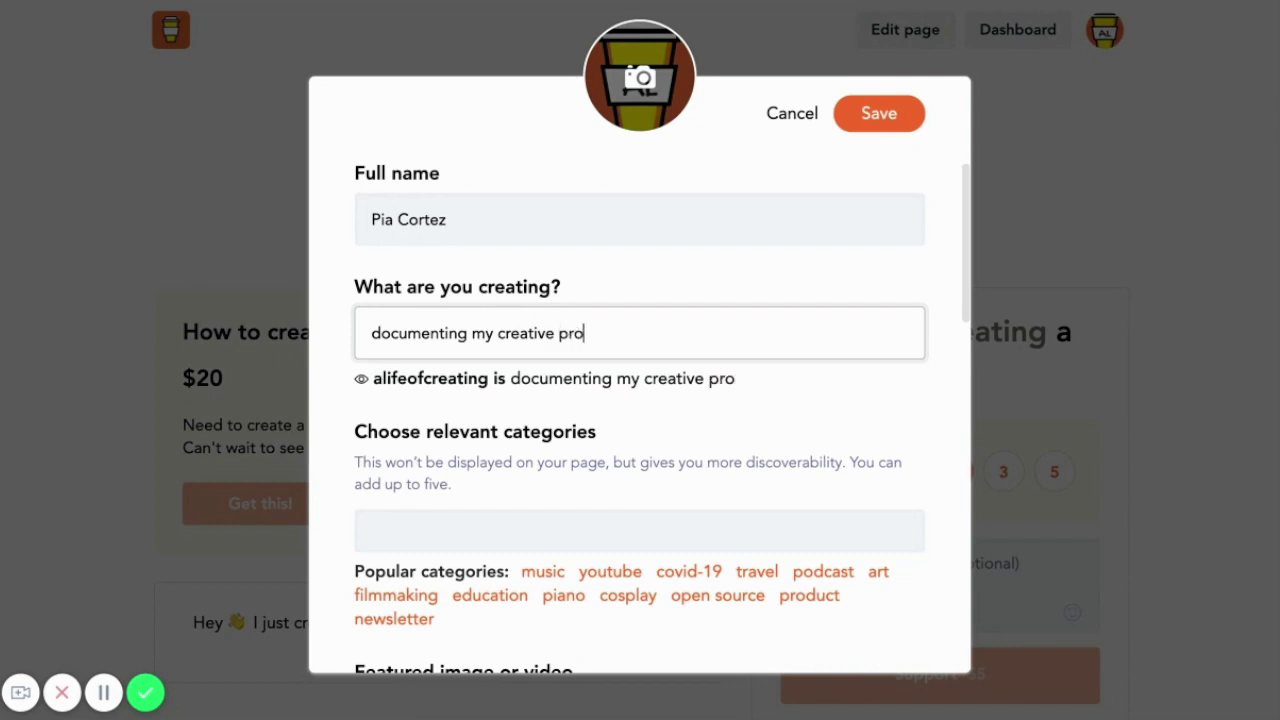
{"action": "type", "text": "cess"}
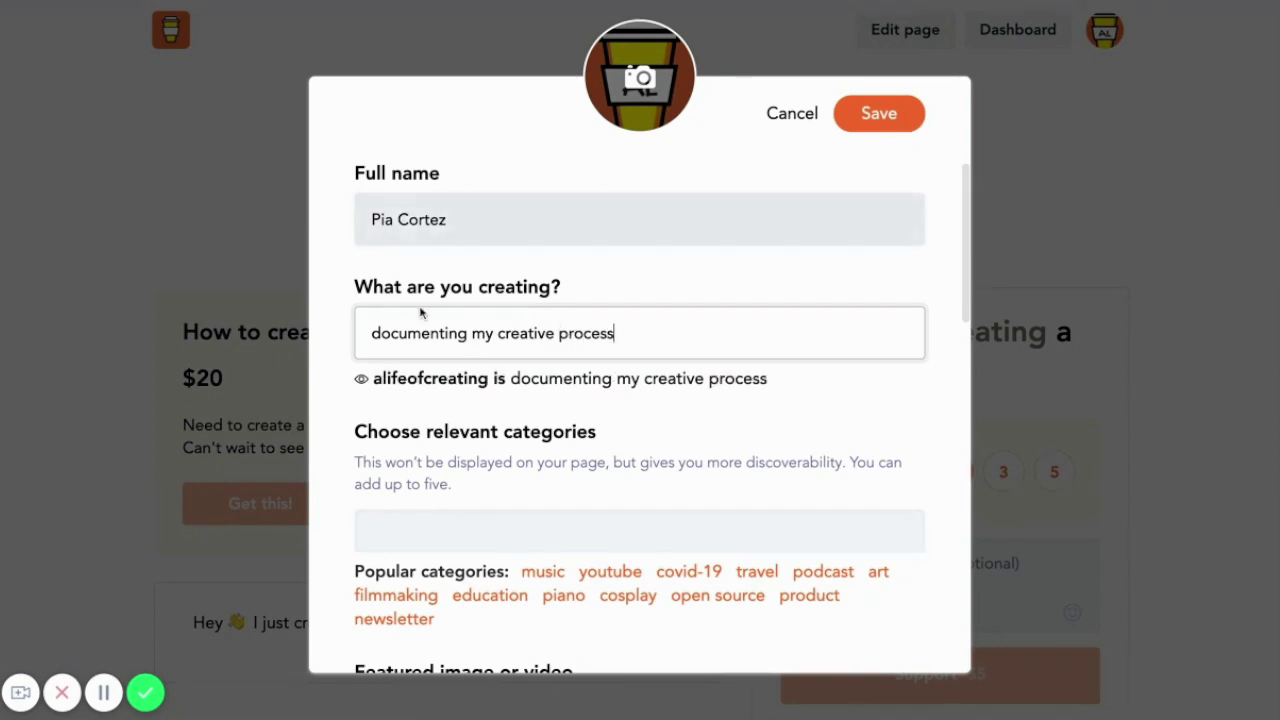
{"action": "scroll", "coordinate": [451, 375], "scroll_direction": "down", "scroll_amount": 3}
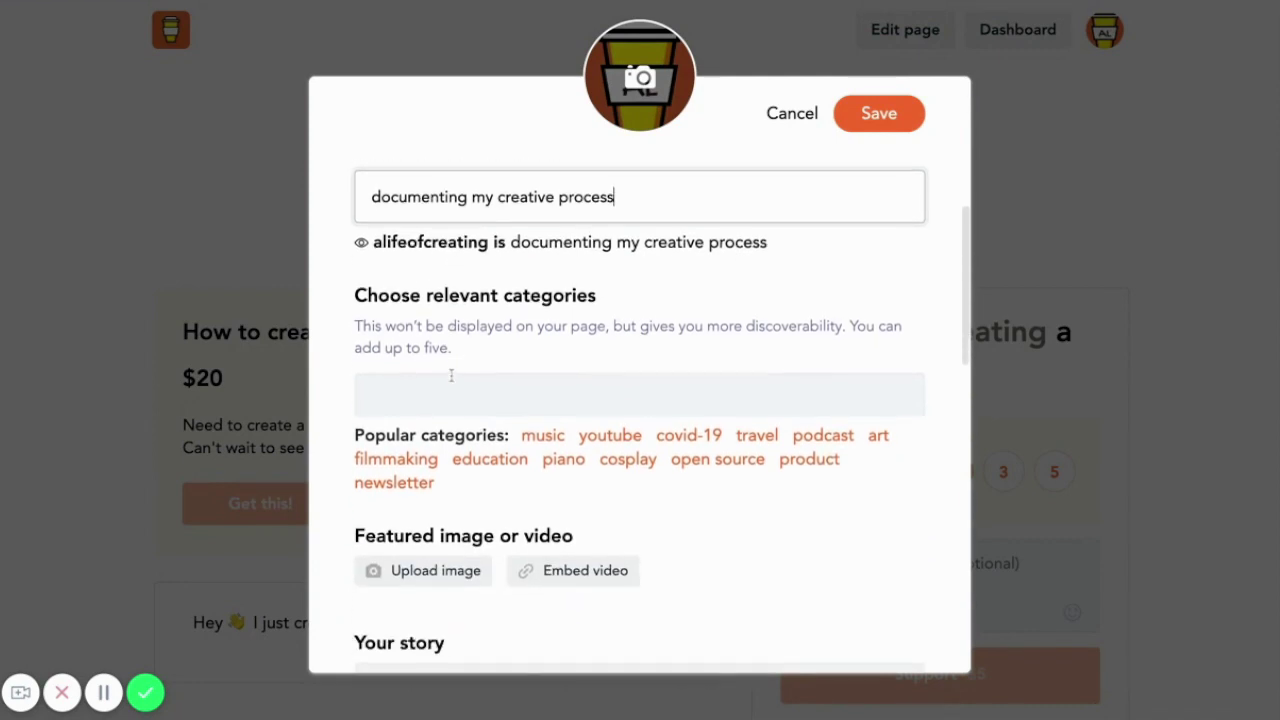
Add the categories writing, creativity, creativeprocess, newsletter and art.
{"action": "scroll", "coordinate": [451, 375], "scroll_direction": "down", "scroll_amount": 1}
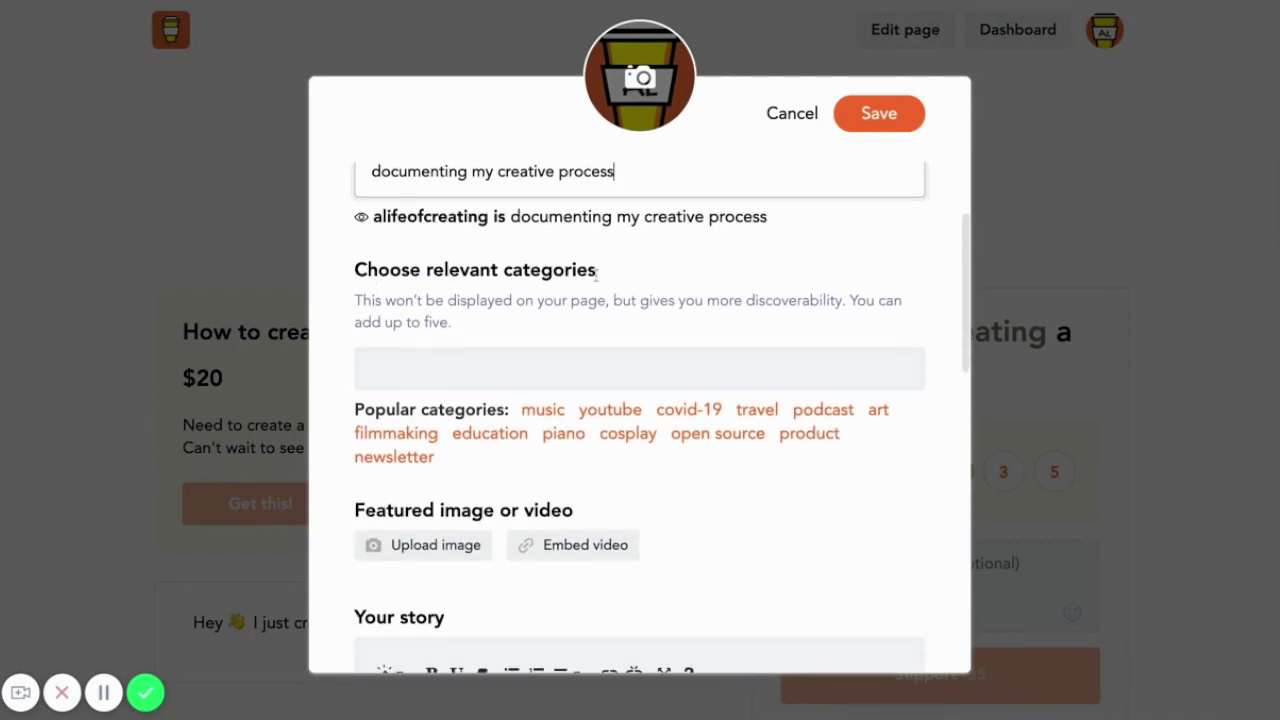
{"action": "left_click", "coordinate": [593, 363]}
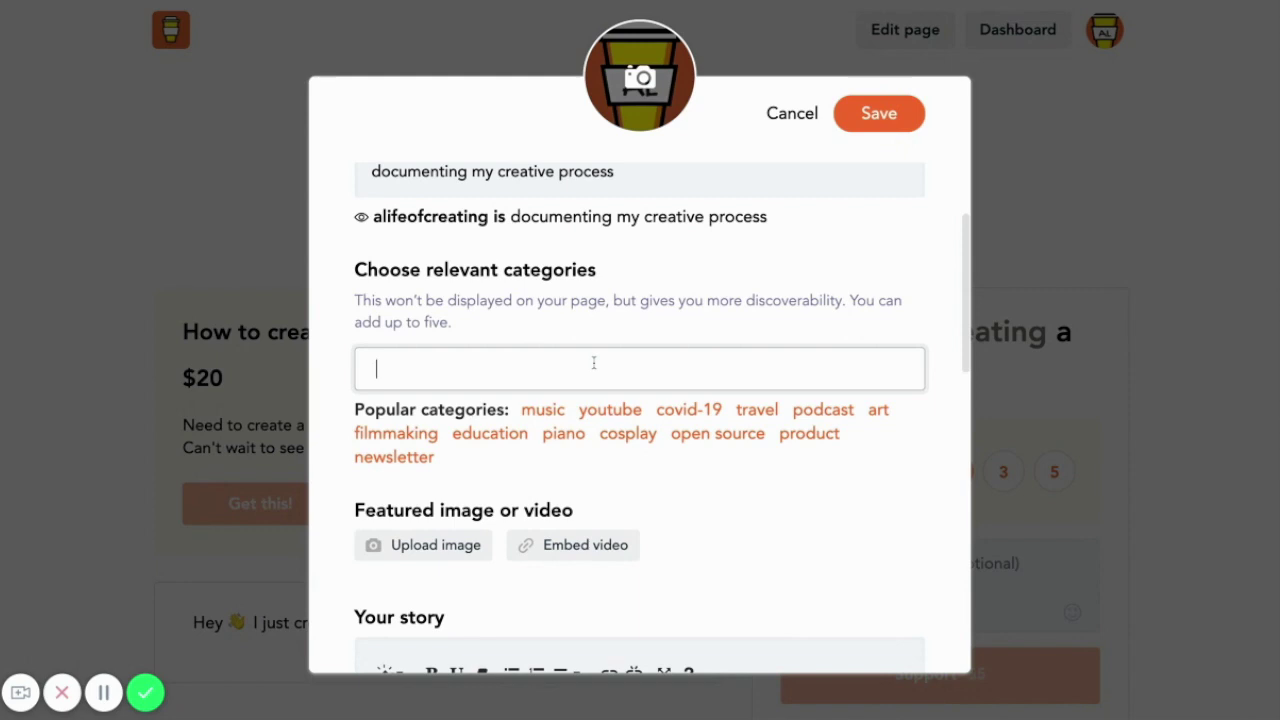
{"action": "type", "text": "writing"}
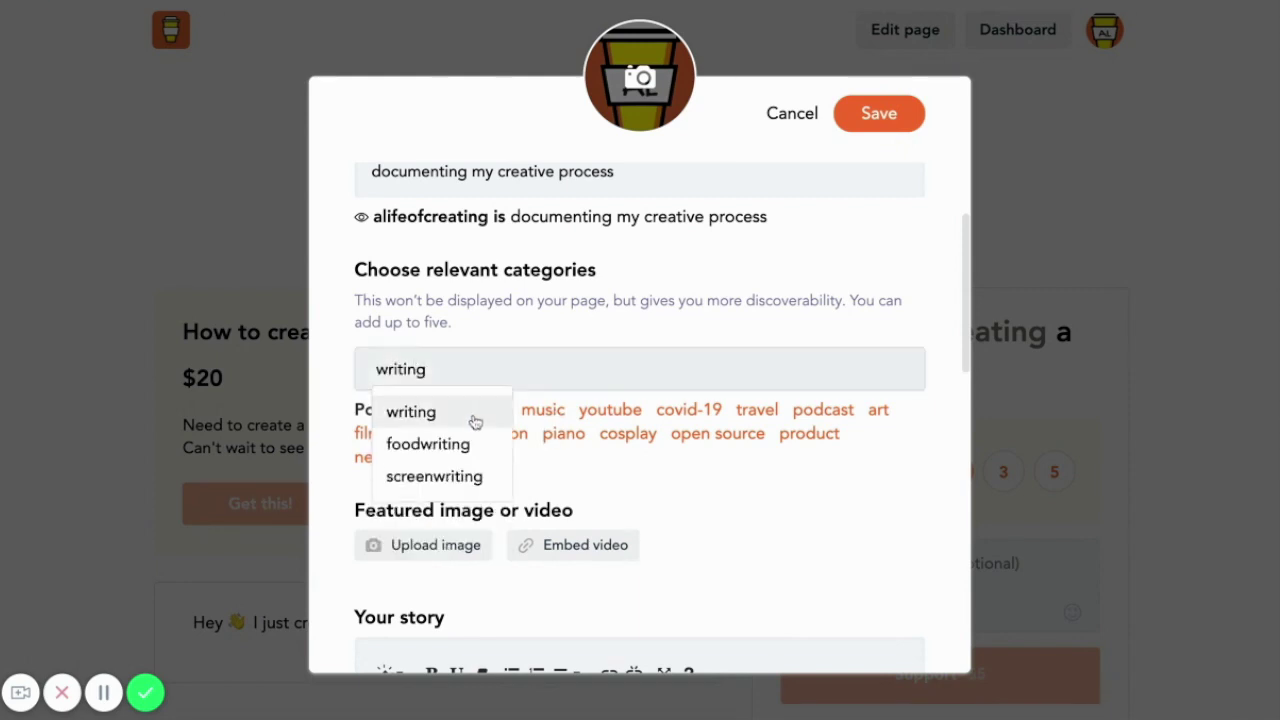
{"action": "key", "text": "Return"}
{"action": "type", "text": "crea"}
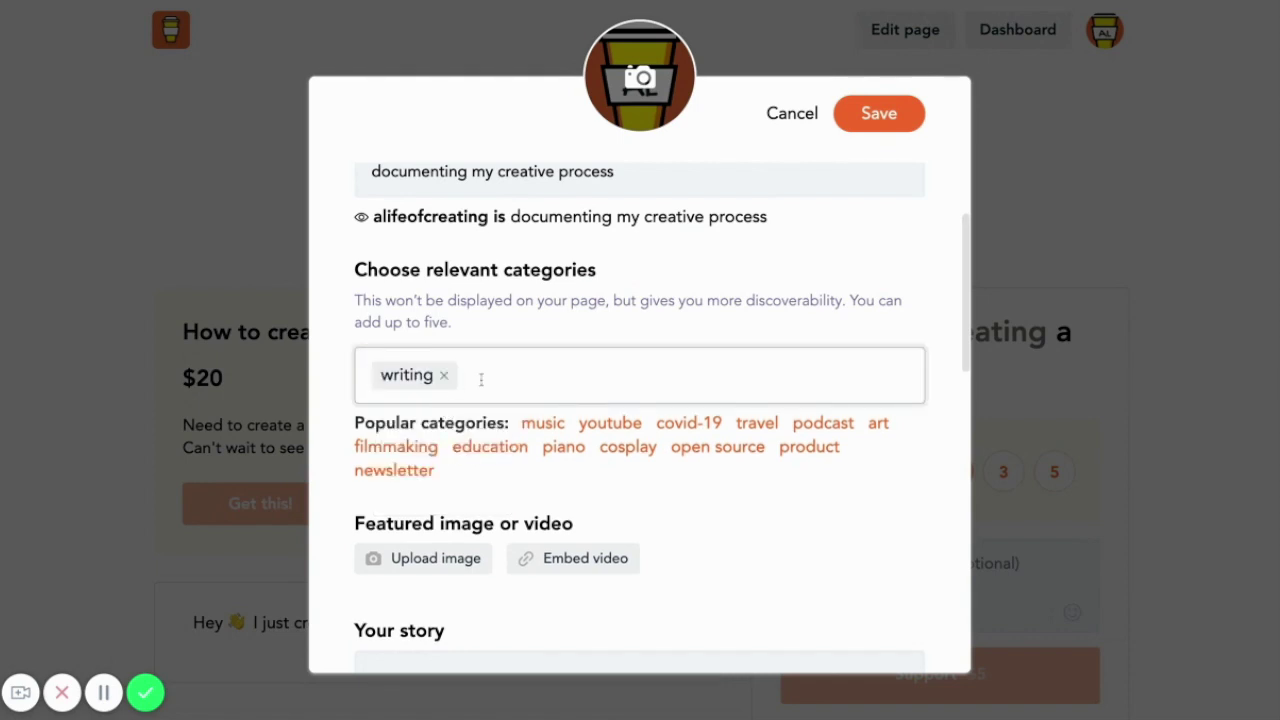
{"action": "type", "text": "tivity"}
{"action": "key", "text": "Return"}
{"action": "type", "text": "creati"}
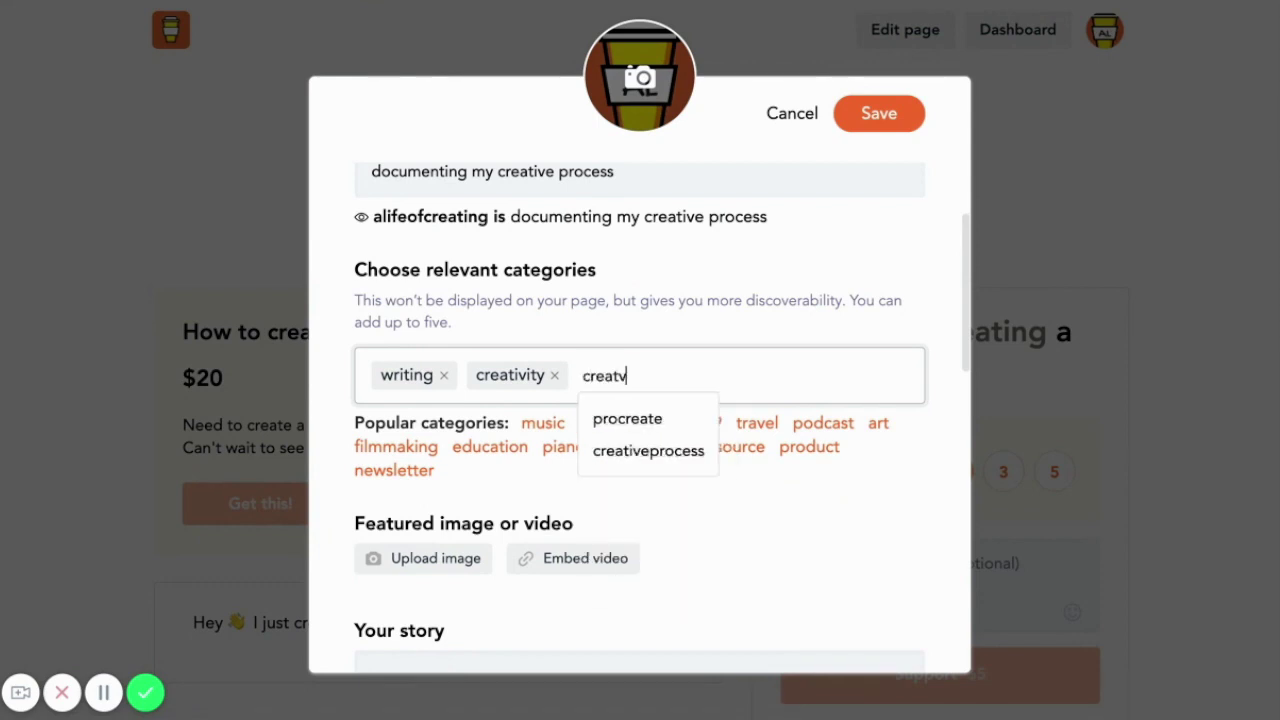
{"action": "left_click", "coordinate": [614, 422]}
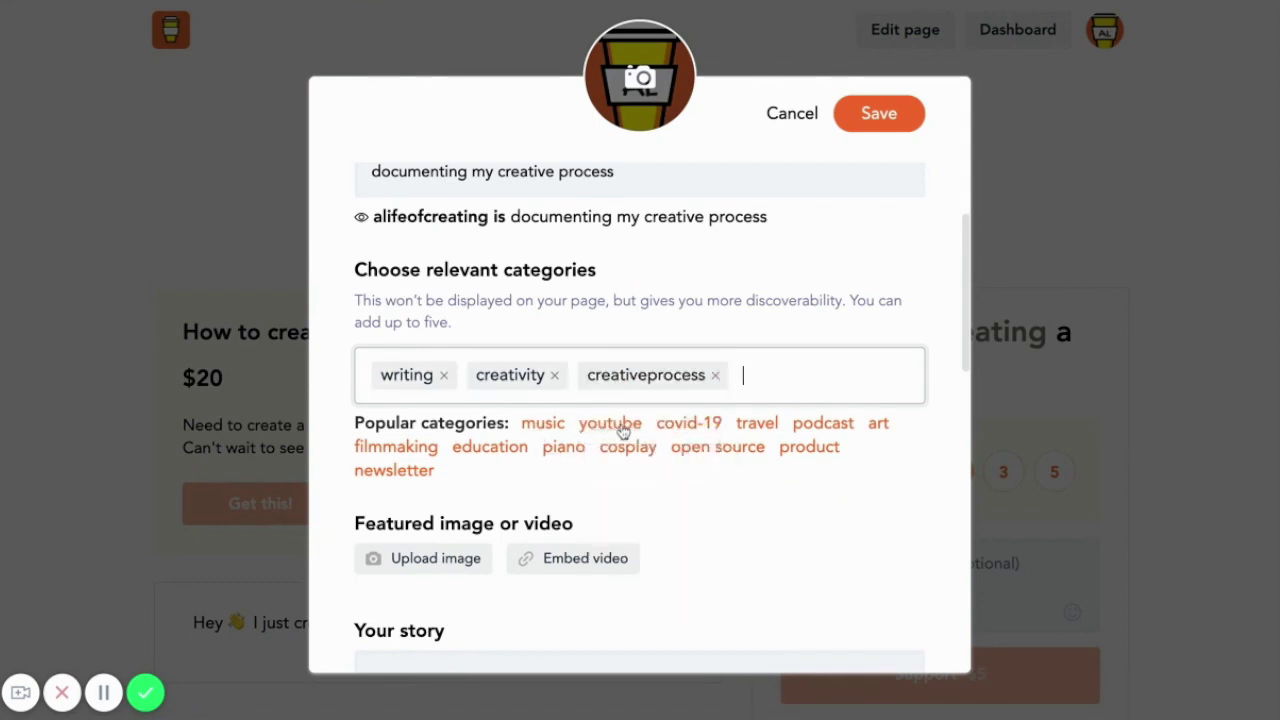
{"action": "left_click", "coordinate": [405, 473]}
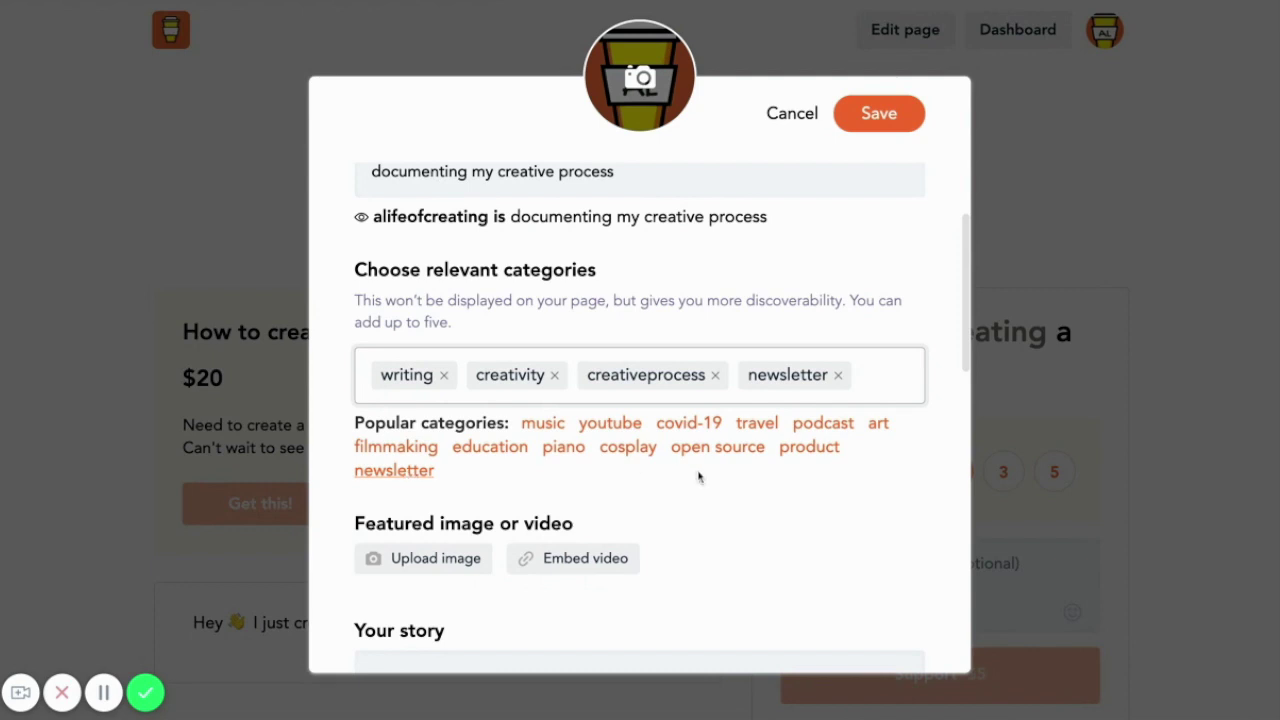
{"action": "left_click", "coordinate": [879, 423]}
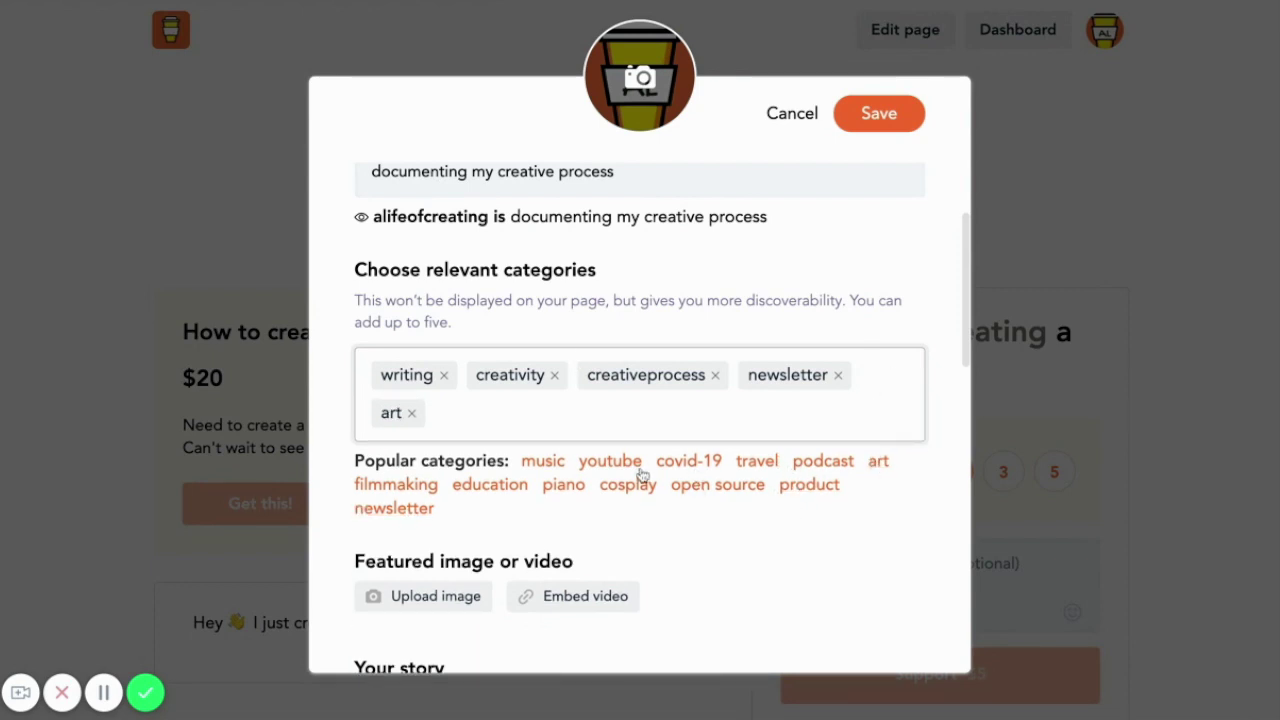
{"action": "scroll", "coordinate": [643, 476], "scroll_direction": "down", "scroll_amount": 4}
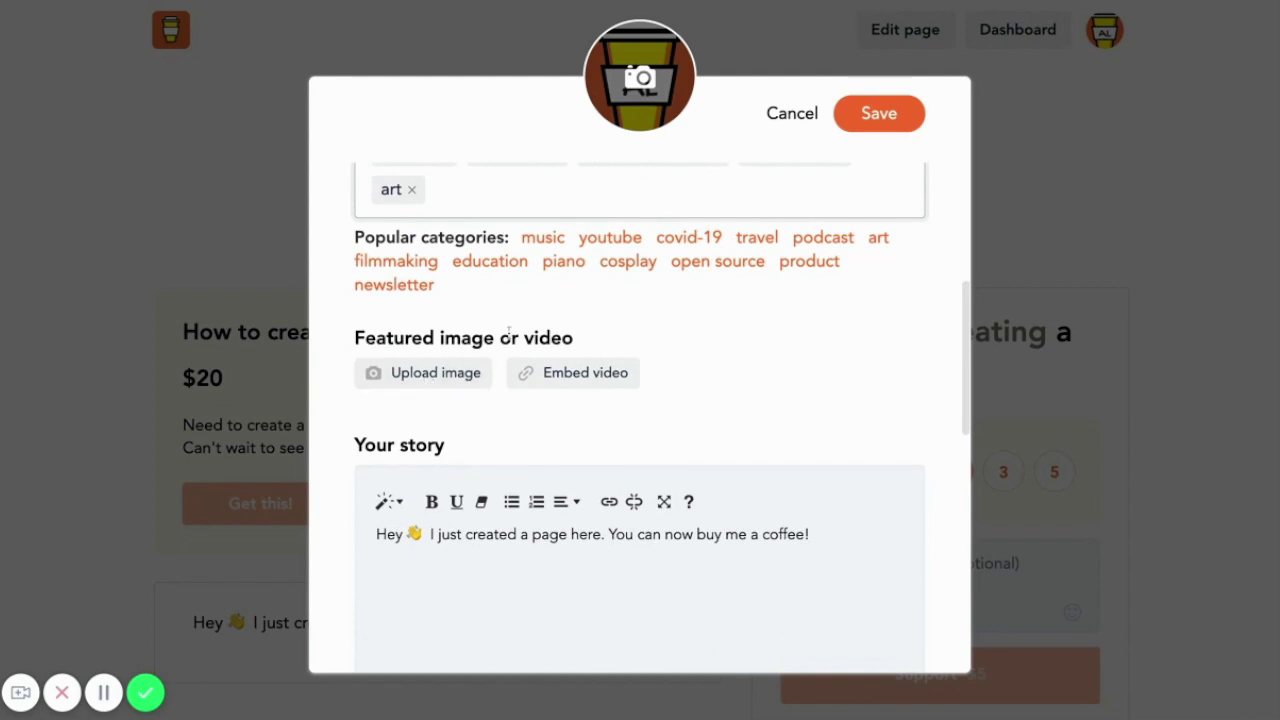
Replace the whole Your story text with the pasted croissant-invitation paragraph.
{"action": "scroll", "coordinate": [632, 351], "scroll_direction": "down", "scroll_amount": 1}
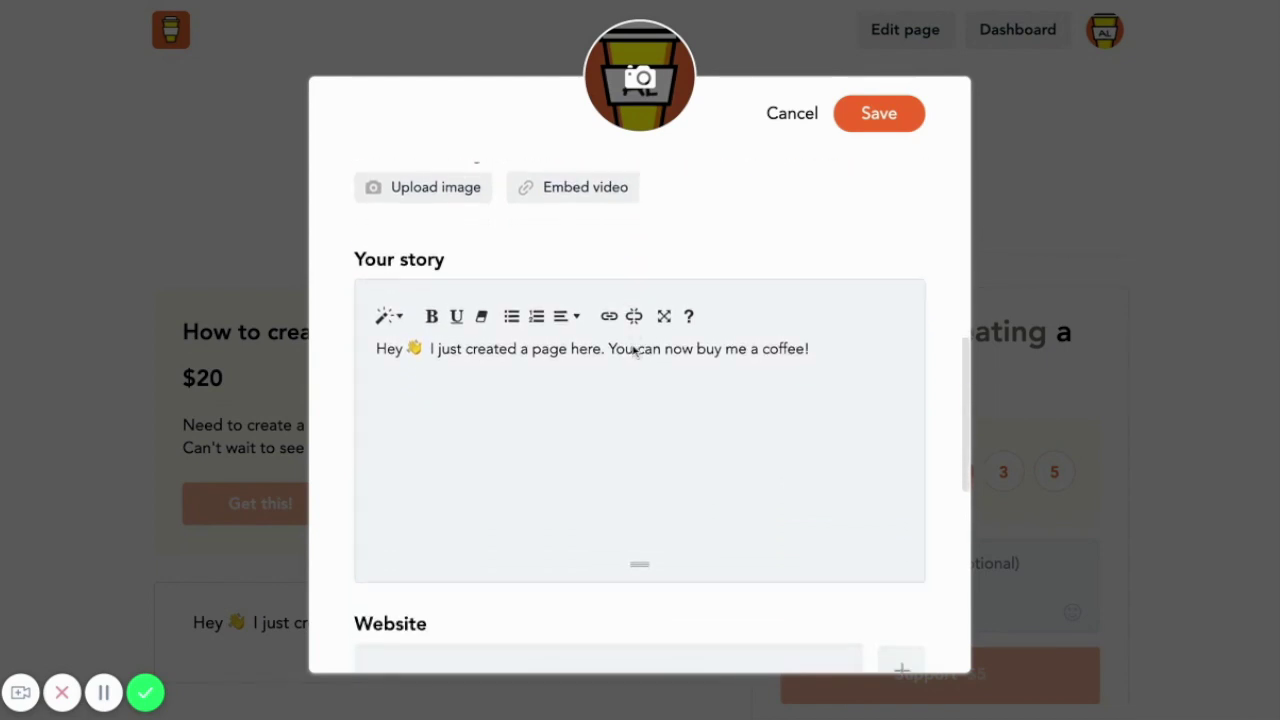
{"action": "left_click", "coordinate": [831, 348]}
{"action": "key", "text": "ctrl+a"}
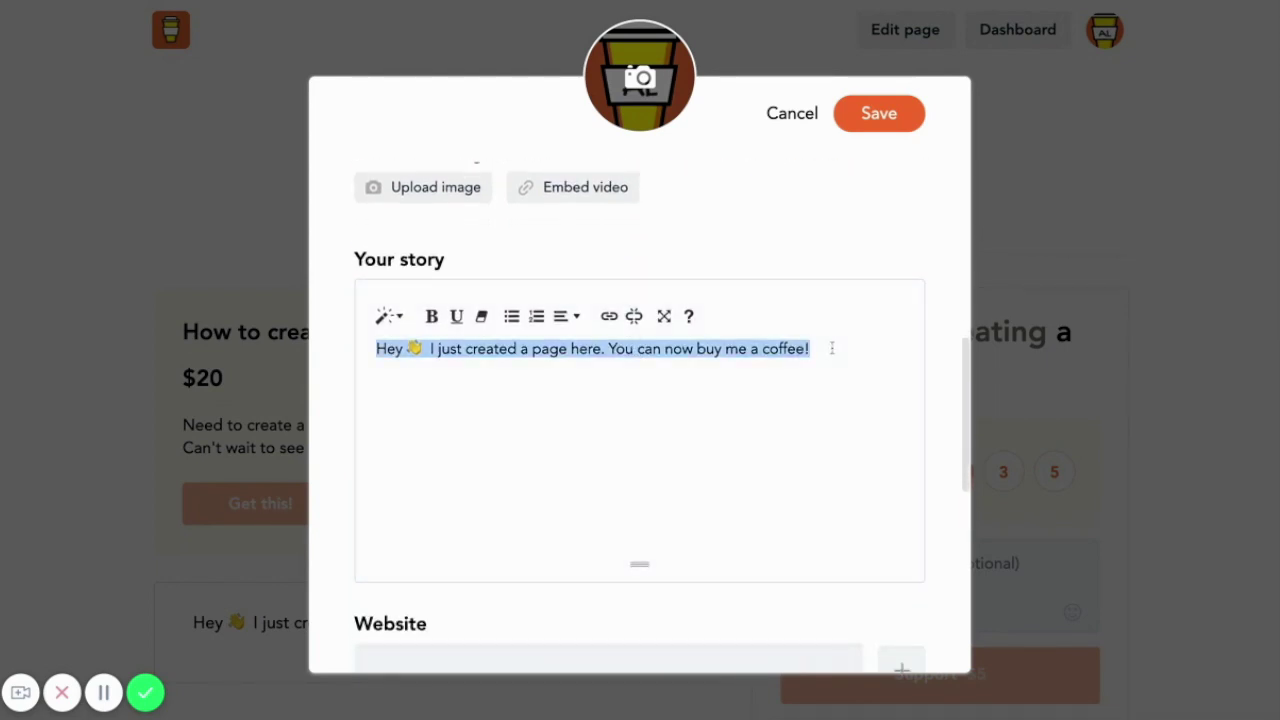
{"action": "type", "text": "Hi! My name is Pia and I want to share my life of creating here with you. Feel free to buy me a croissant if you find my work useful 💕"}
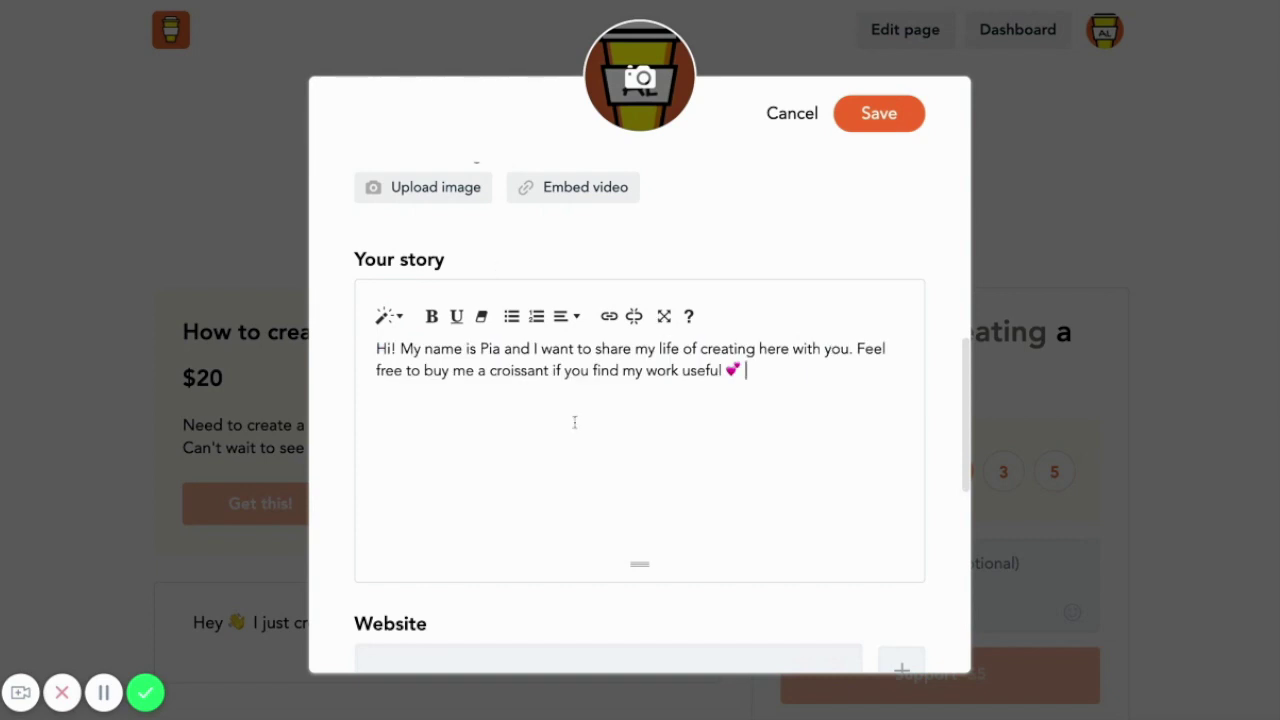
{"action": "scroll", "coordinate": [679, 370], "scroll_direction": "down", "scroll_amount": 1}
{"action": "scroll", "coordinate": [679, 372], "scroll_direction": "down", "scroll_amount": 1}
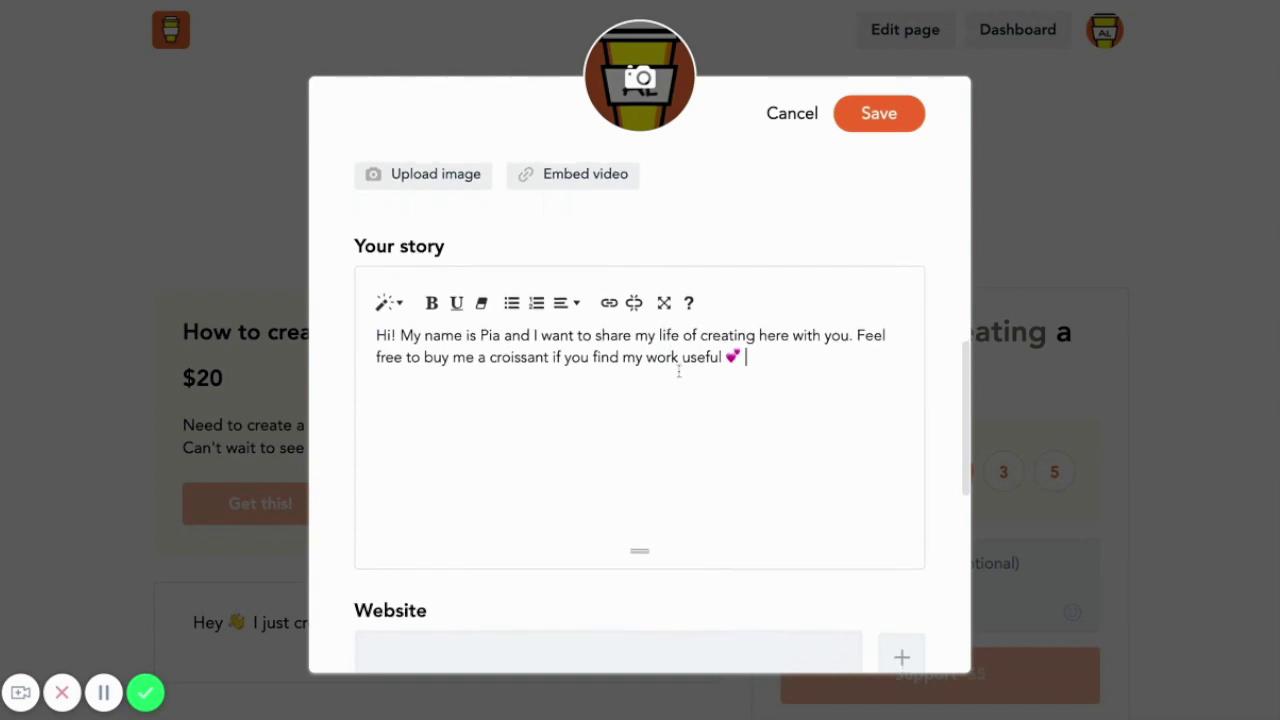
{"action": "scroll", "coordinate": [700, 375], "scroll_direction": "down", "scroll_amount": 5}
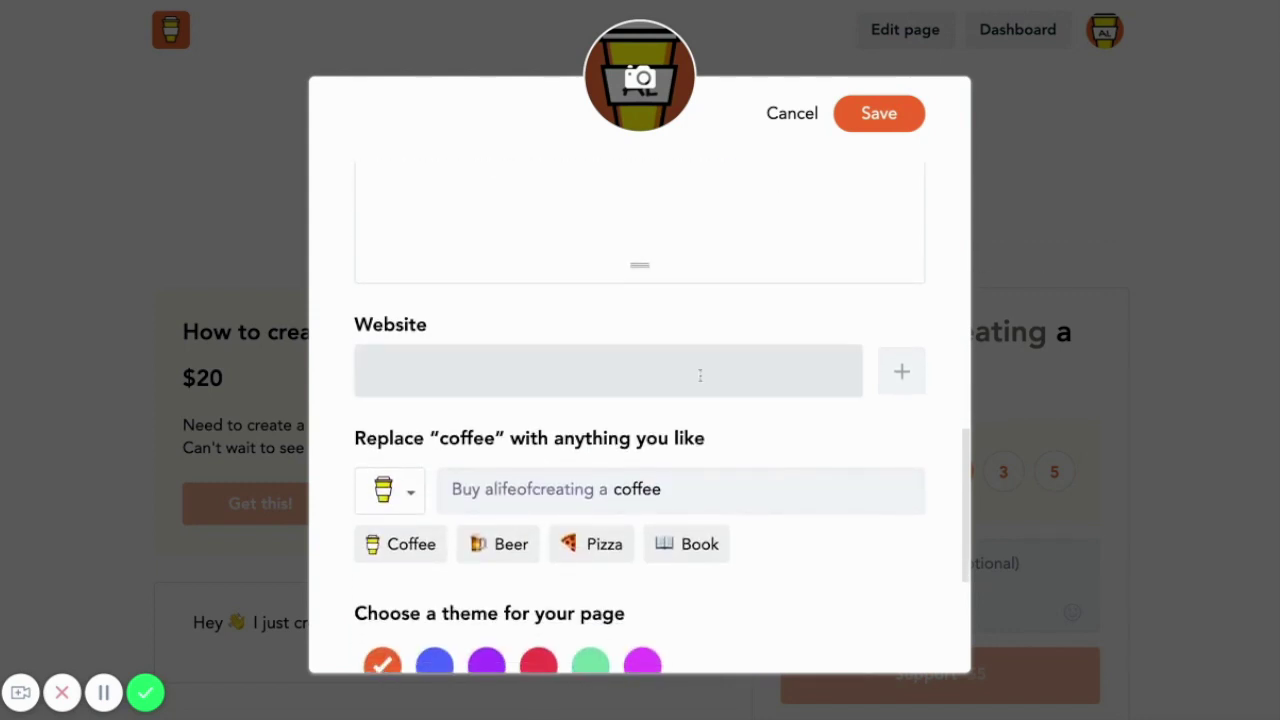
Change the support item to a croissant emoji and wording, and select the green theme.
{"action": "scroll", "coordinate": [728, 361], "scroll_direction": "down", "scroll_amount": 3}
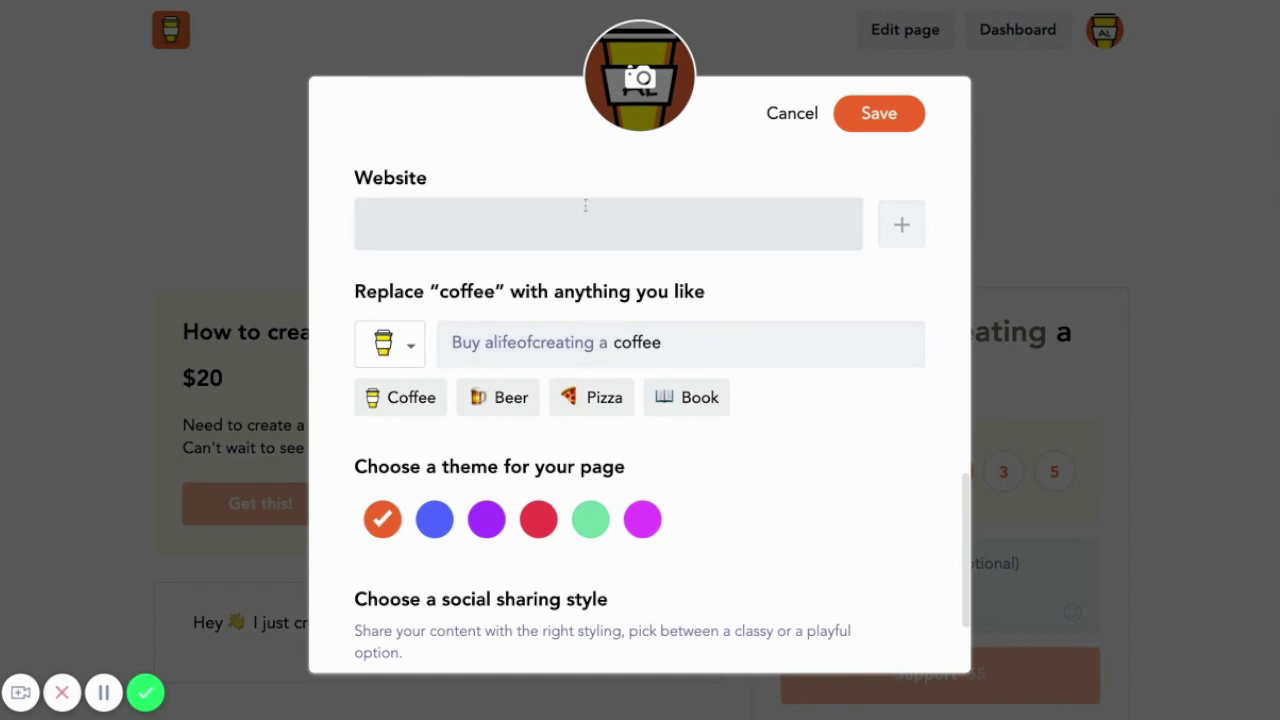
{"action": "left_click", "coordinate": [407, 356]}
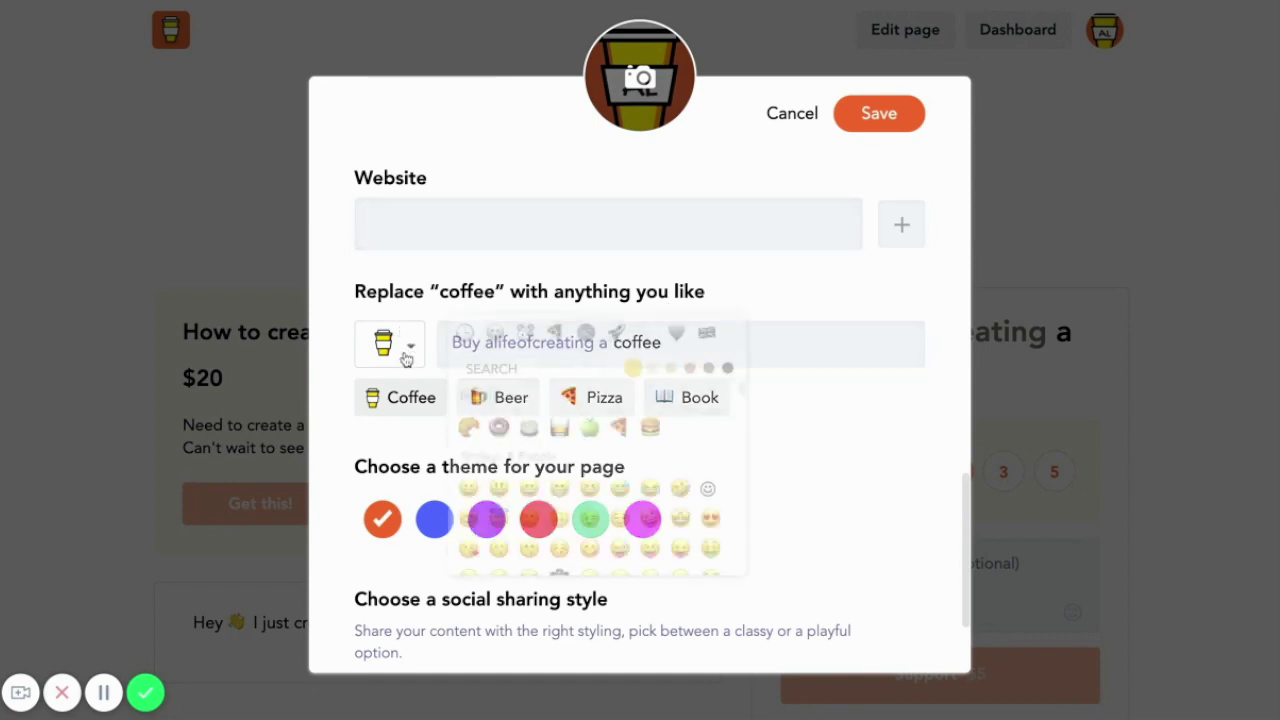
{"action": "left_click", "coordinate": [455, 428]}
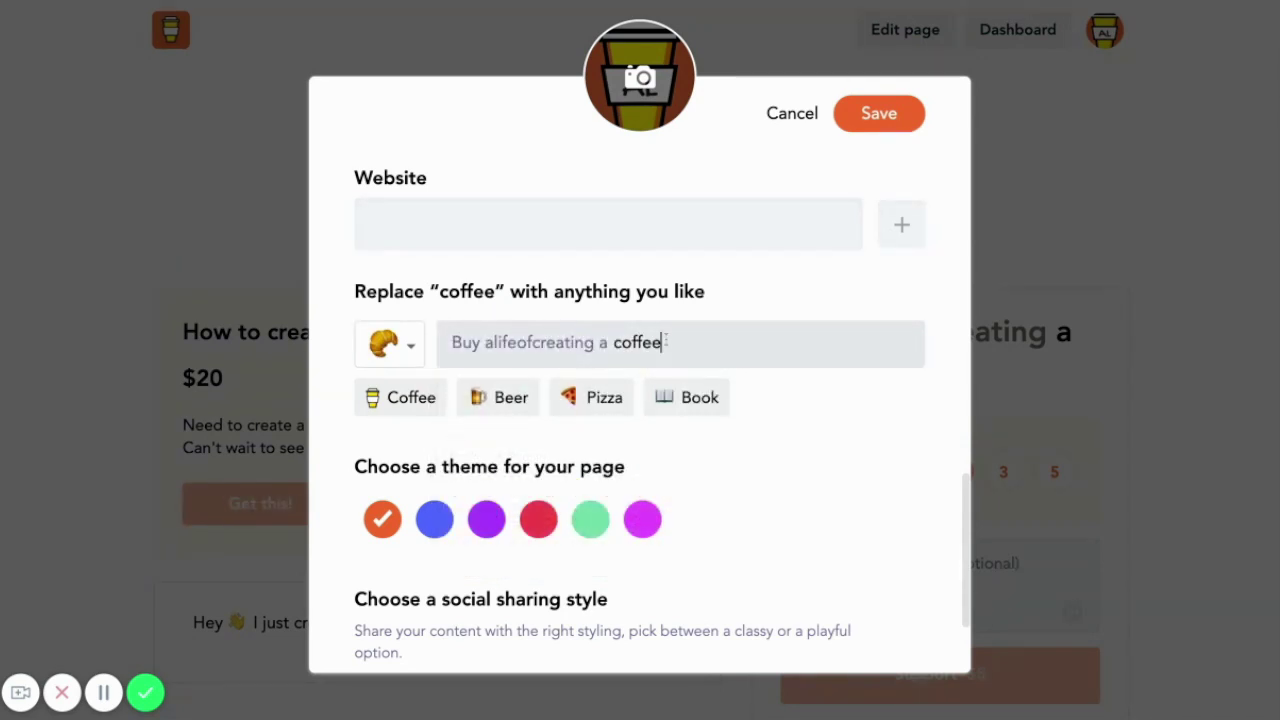
{"action": "double_click", "coordinate": [660, 342]}
{"action": "type", "text": "croissant"}
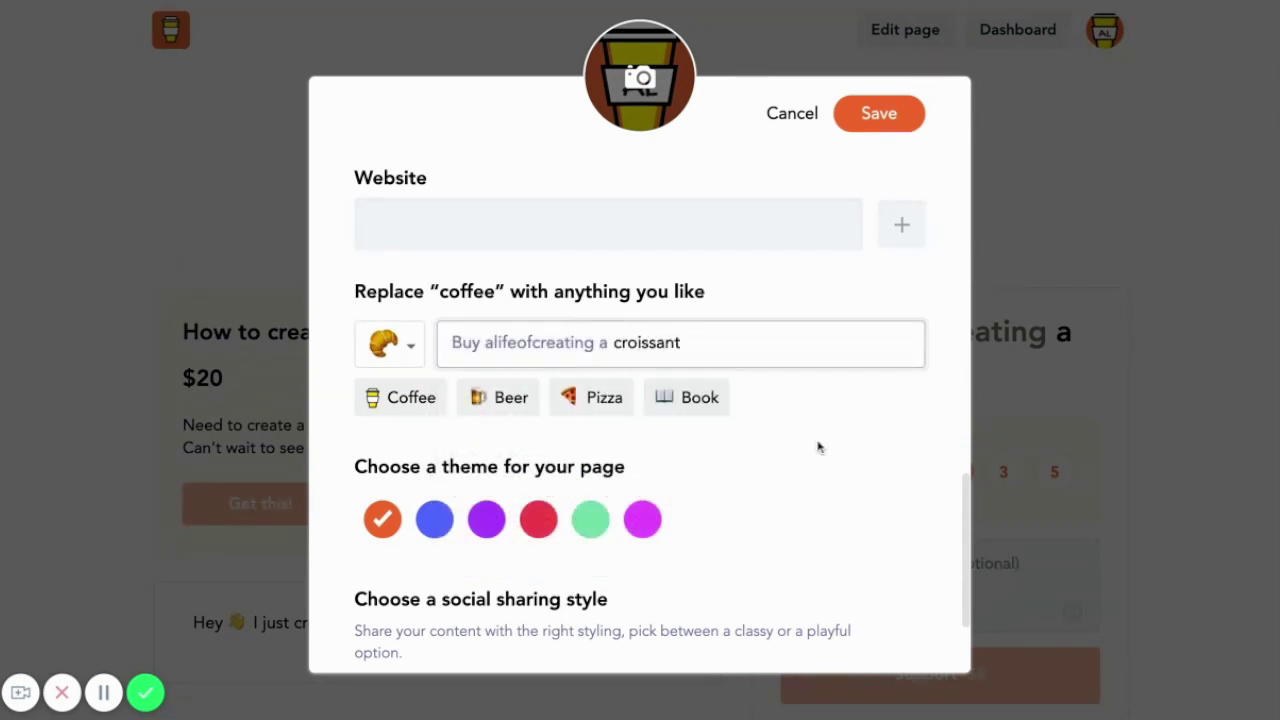
{"action": "scroll", "coordinate": [817, 446], "scroll_direction": "down", "scroll_amount": 1}
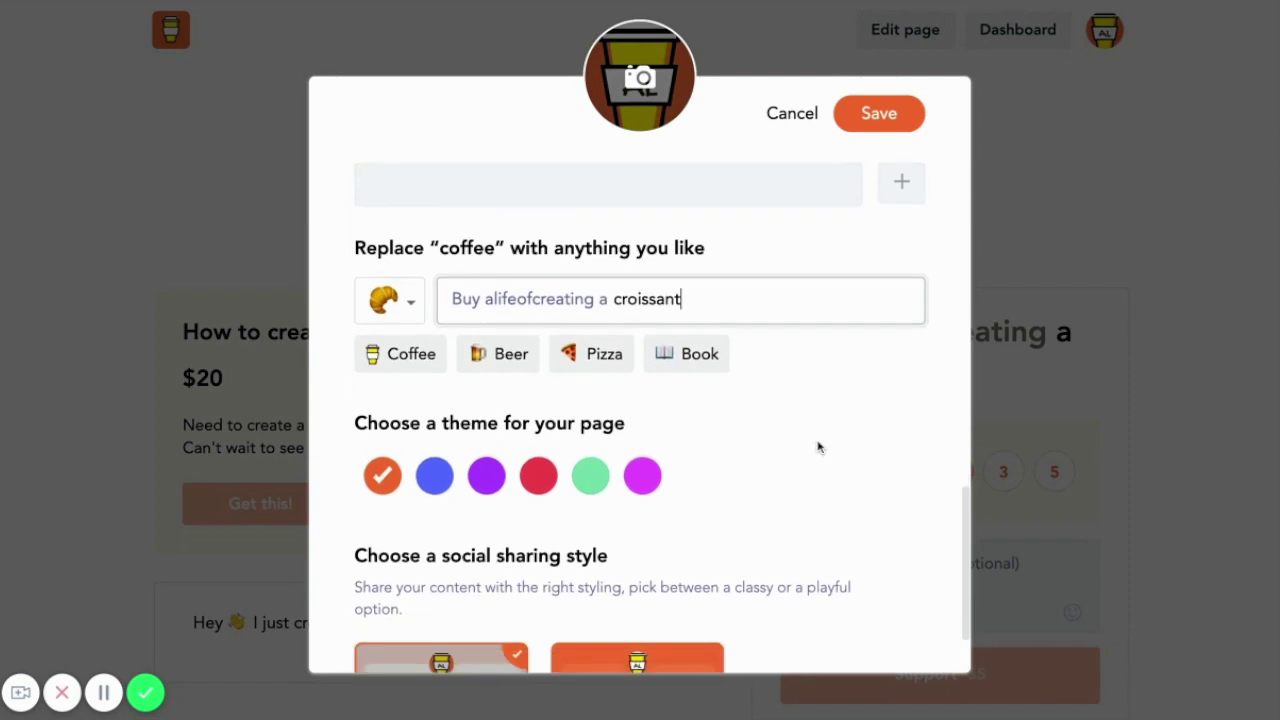
{"action": "left_click", "coordinate": [588, 478]}
Save the profile edits and return to the updated green page with its croissant box.
{"action": "scroll", "coordinate": [736, 502], "scroll_direction": "down", "scroll_amount": 2}
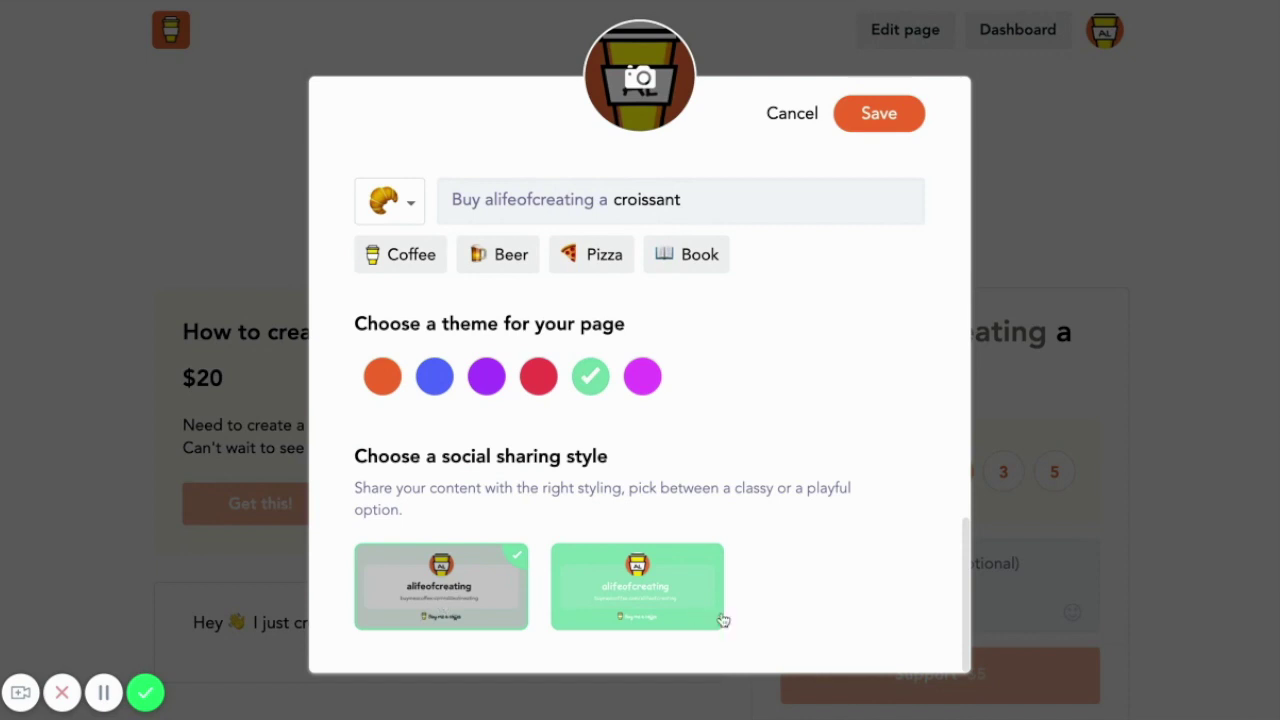
{"action": "scroll", "coordinate": [810, 515], "scroll_direction": "up", "scroll_amount": 3}
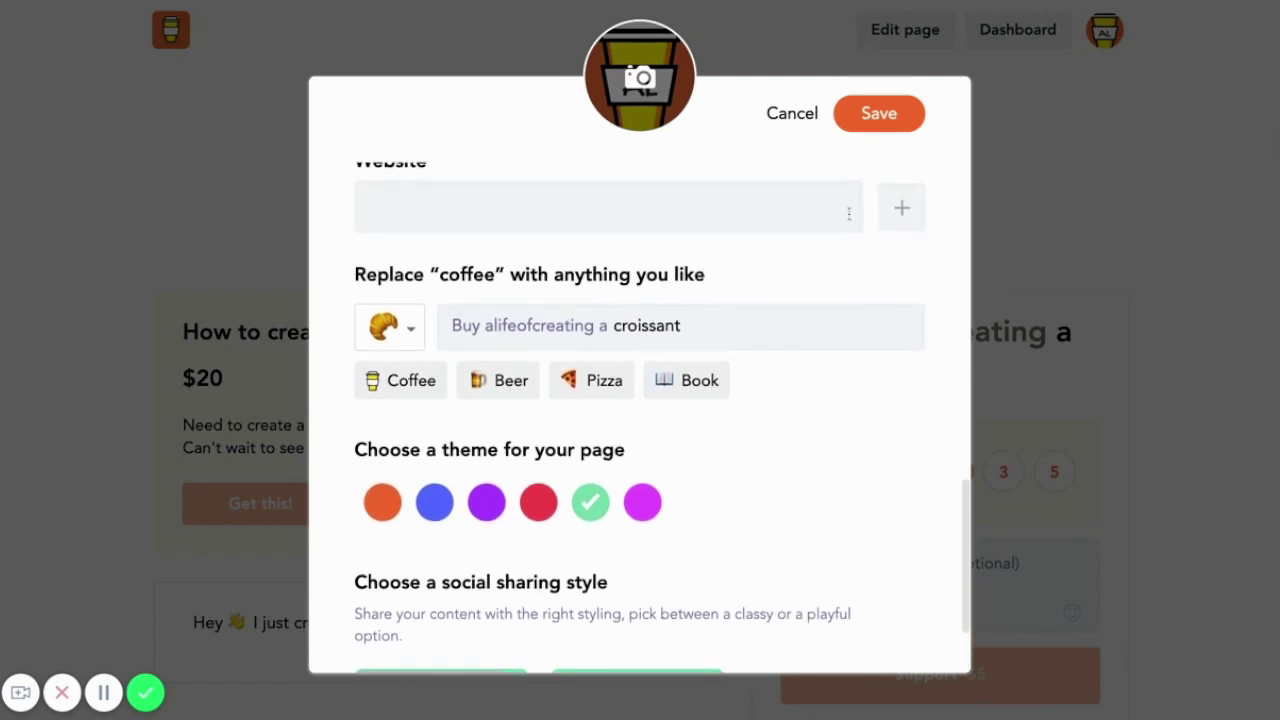
{"action": "left_click", "coordinate": [893, 120]}
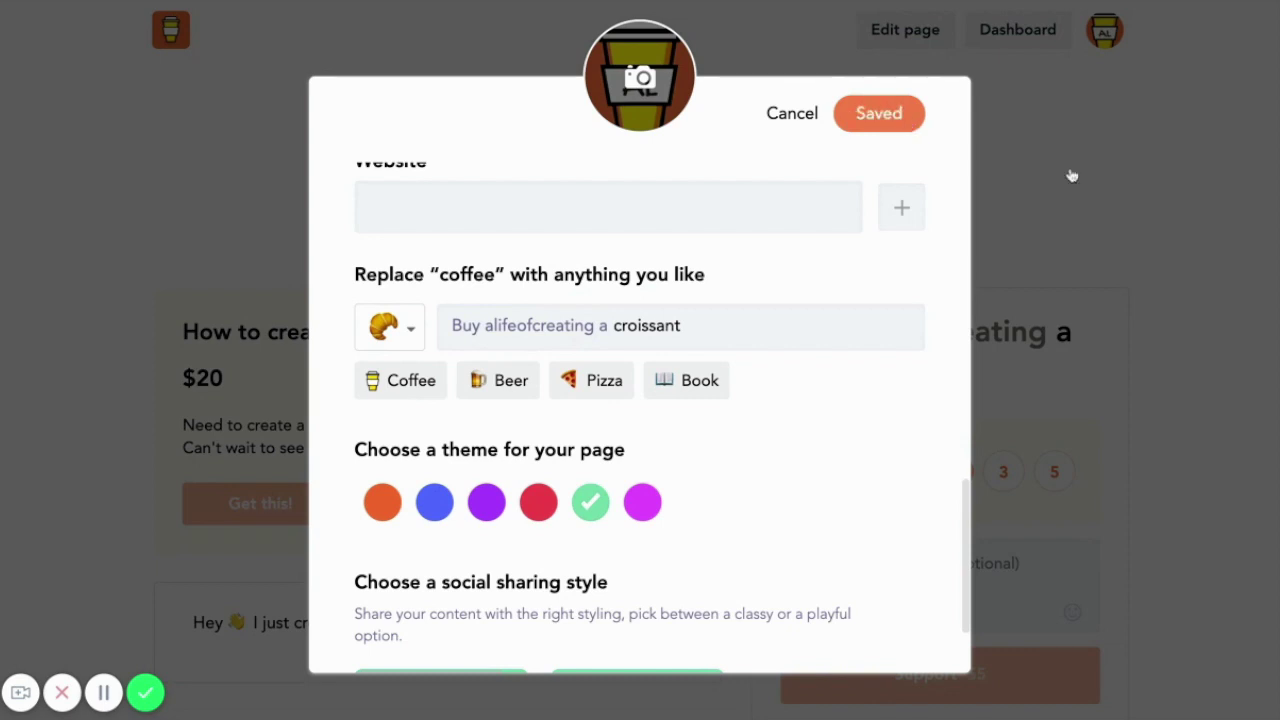
{"action": "left_click", "coordinate": [1064, 218]}
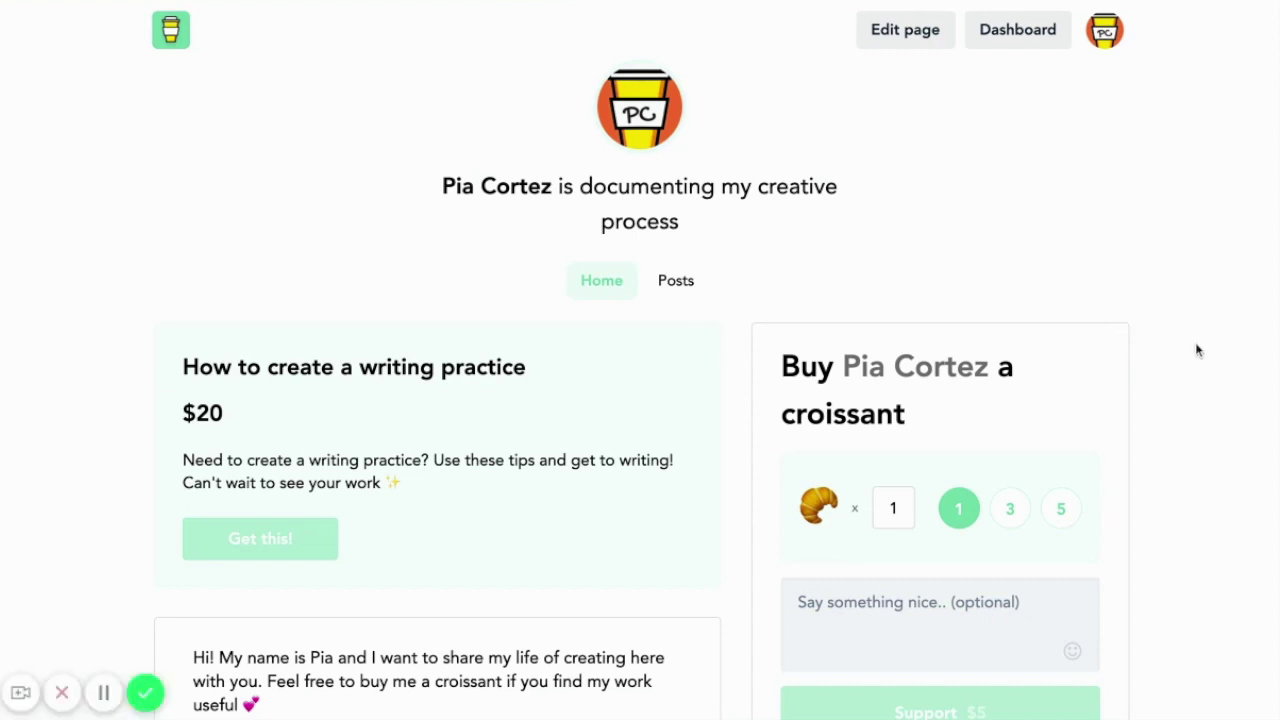
{"action": "scroll", "coordinate": [1195, 342], "scroll_direction": "down", "scroll_amount": 1}
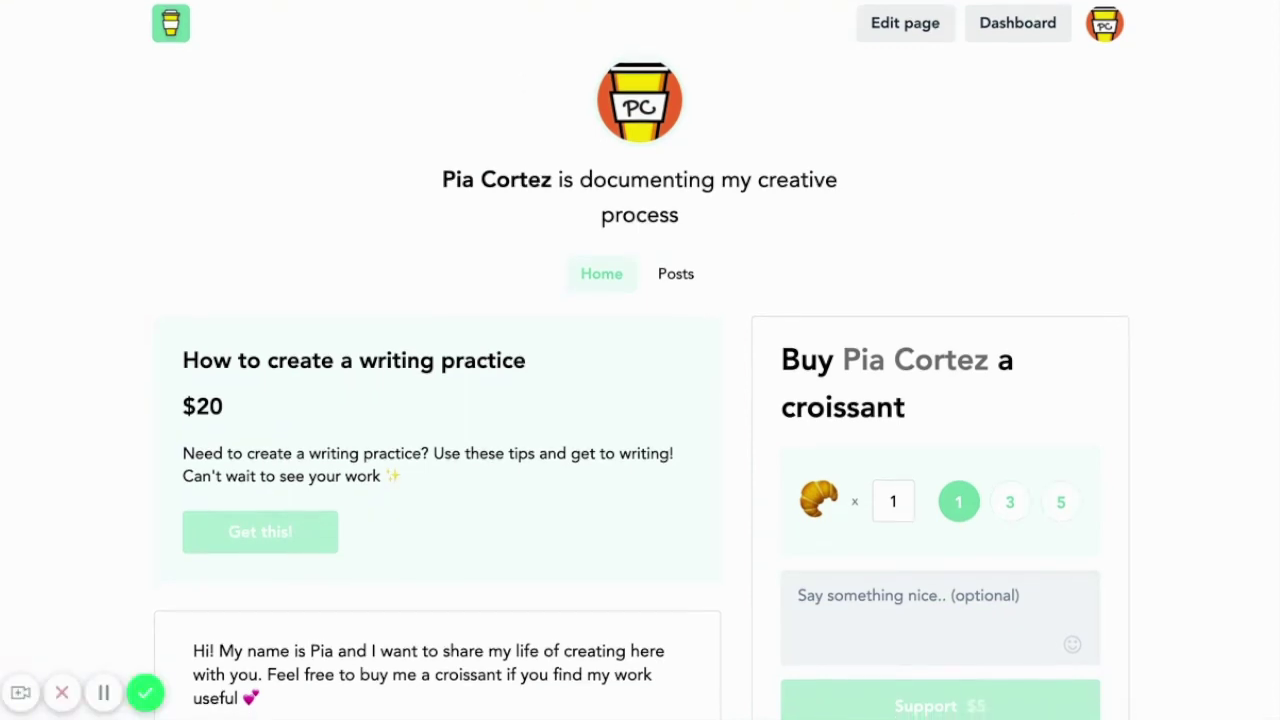
{"action": "scroll", "coordinate": [640, 360], "scroll_direction": "up", "scroll_amount": 1}
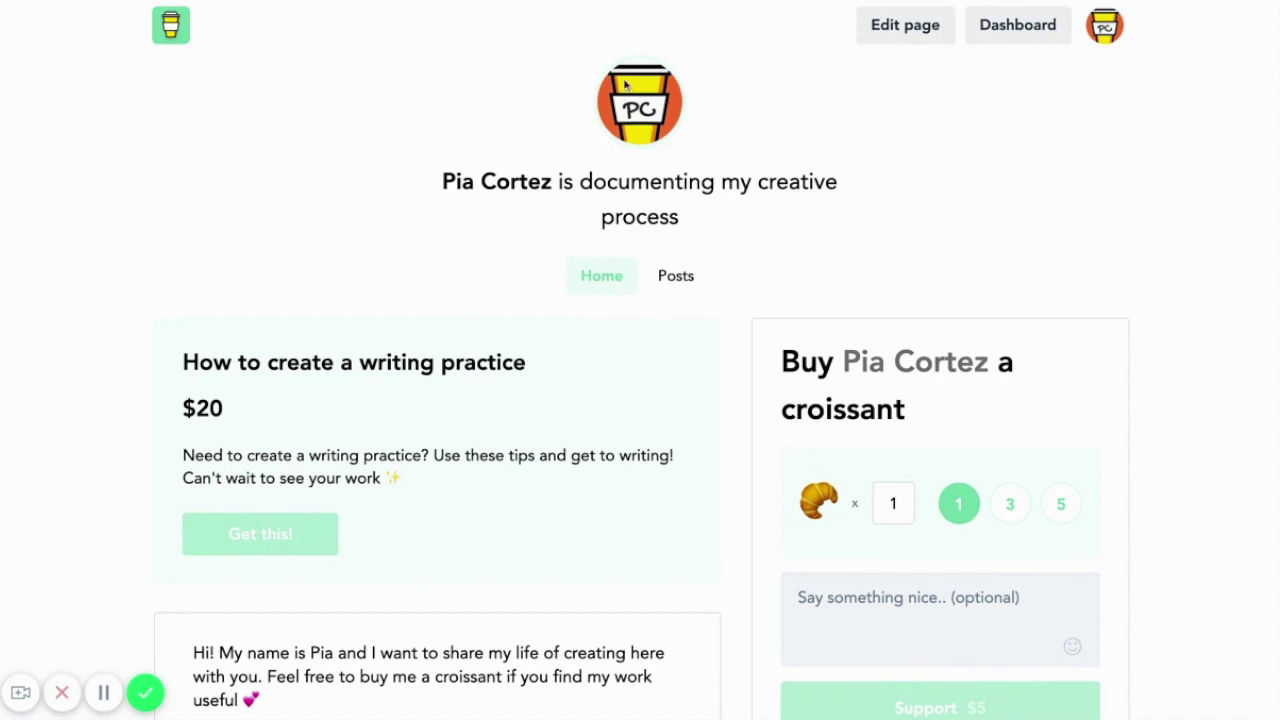
{"action": "scroll", "coordinate": [1082, 230], "scroll_direction": "down", "scroll_amount": 1}
{"action": "scroll", "coordinate": [1082, 230], "scroll_direction": "down", "scroll_amount": 5}
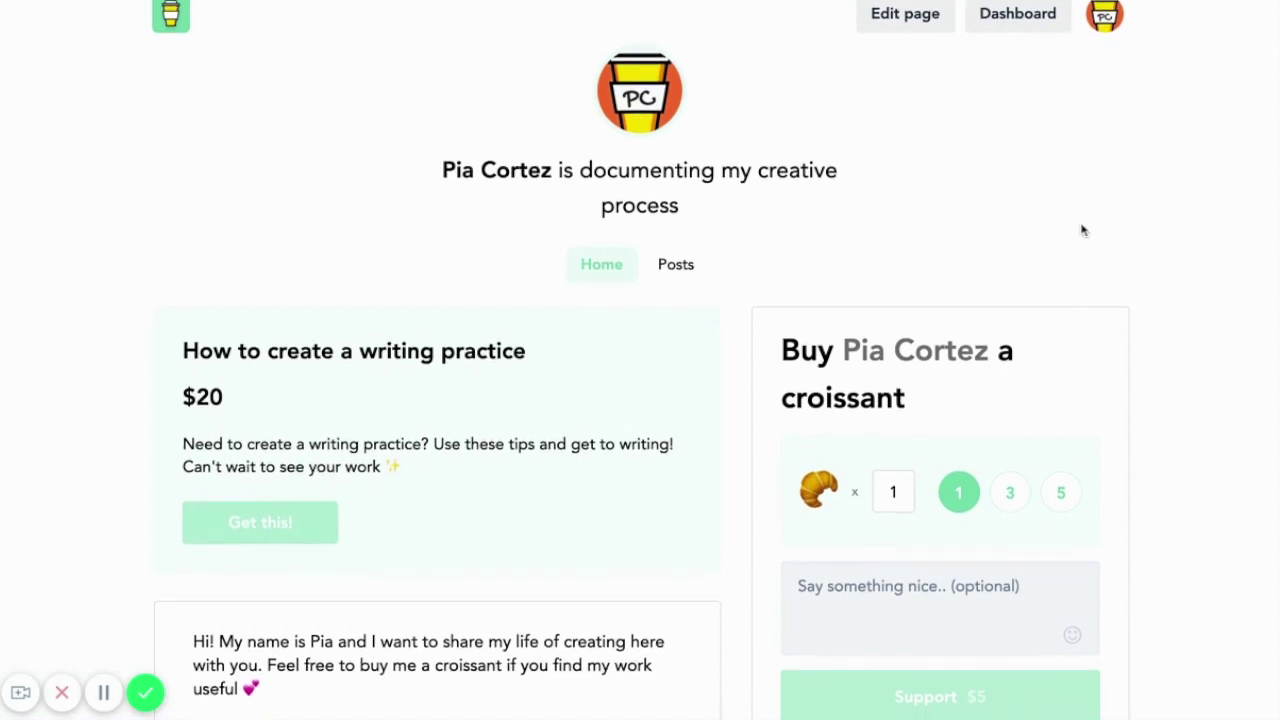
{"action": "scroll", "coordinate": [1006, 280], "scroll_direction": "up", "scroll_amount": 5}
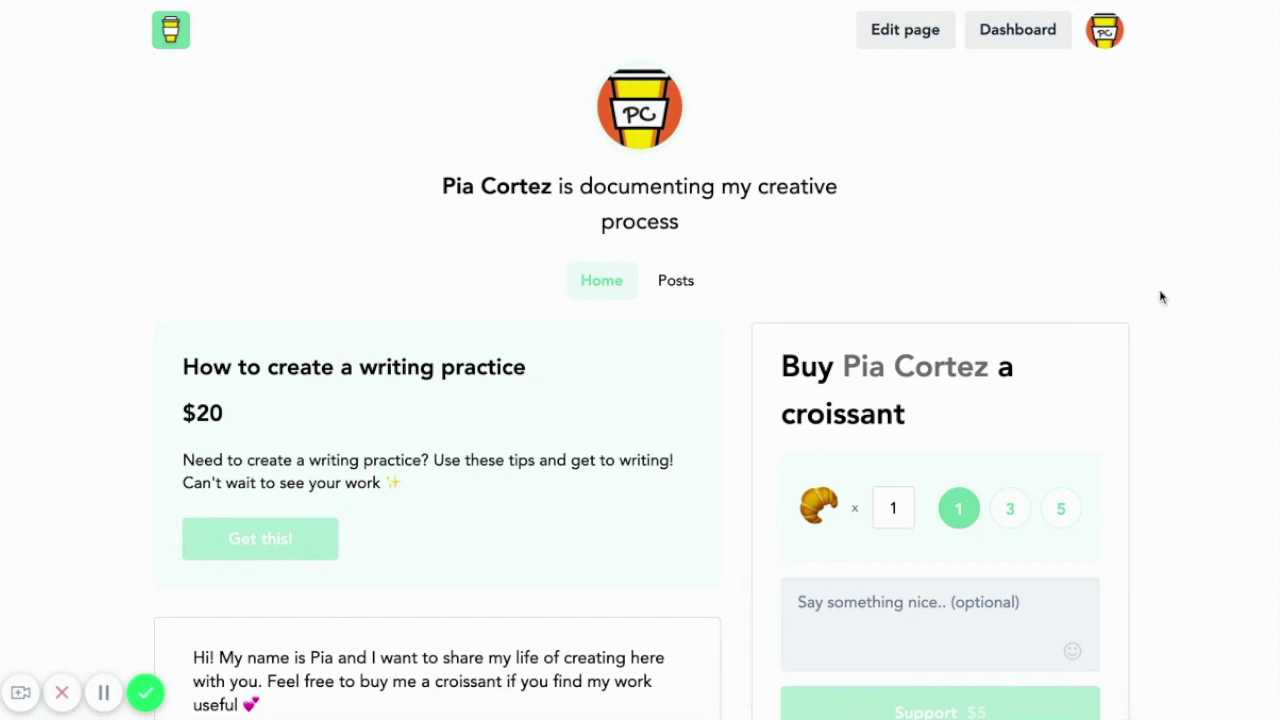
{"action": "scroll", "coordinate": [1161, 297], "scroll_direction": "down", "scroll_amount": 1}
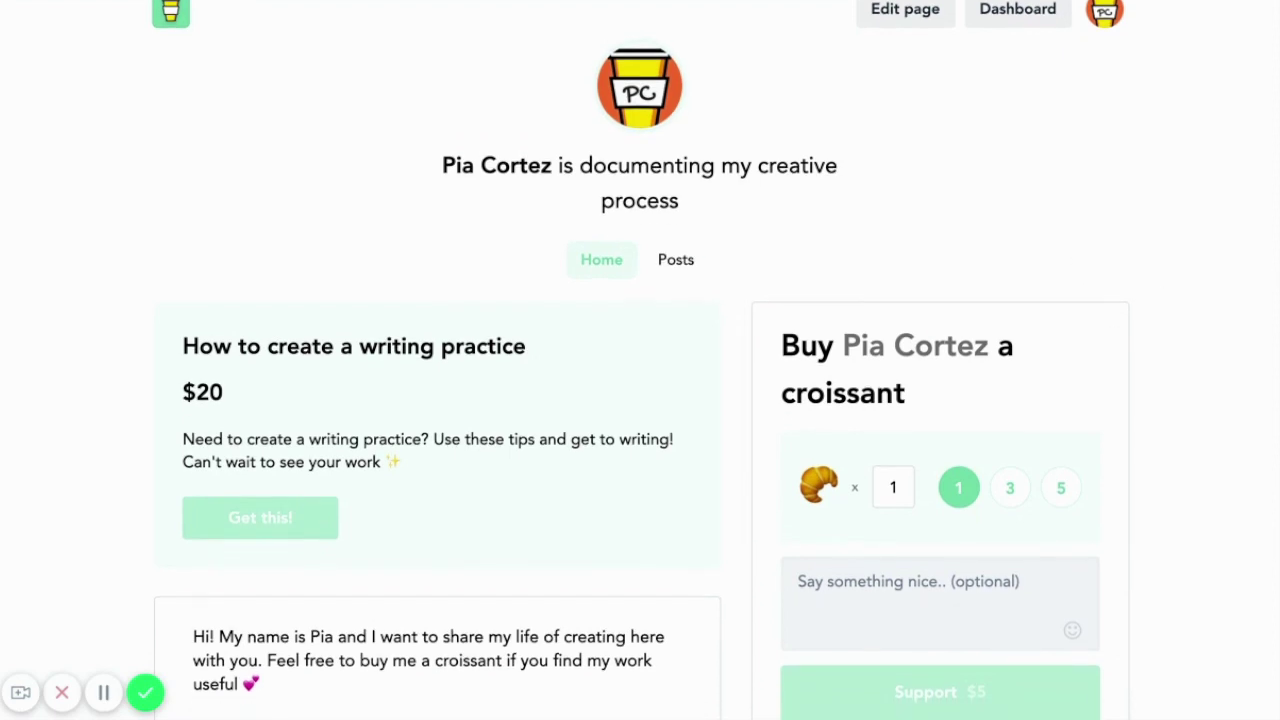
{"action": "scroll", "coordinate": [640, 360], "scroll_direction": "down", "scroll_amount": 2}
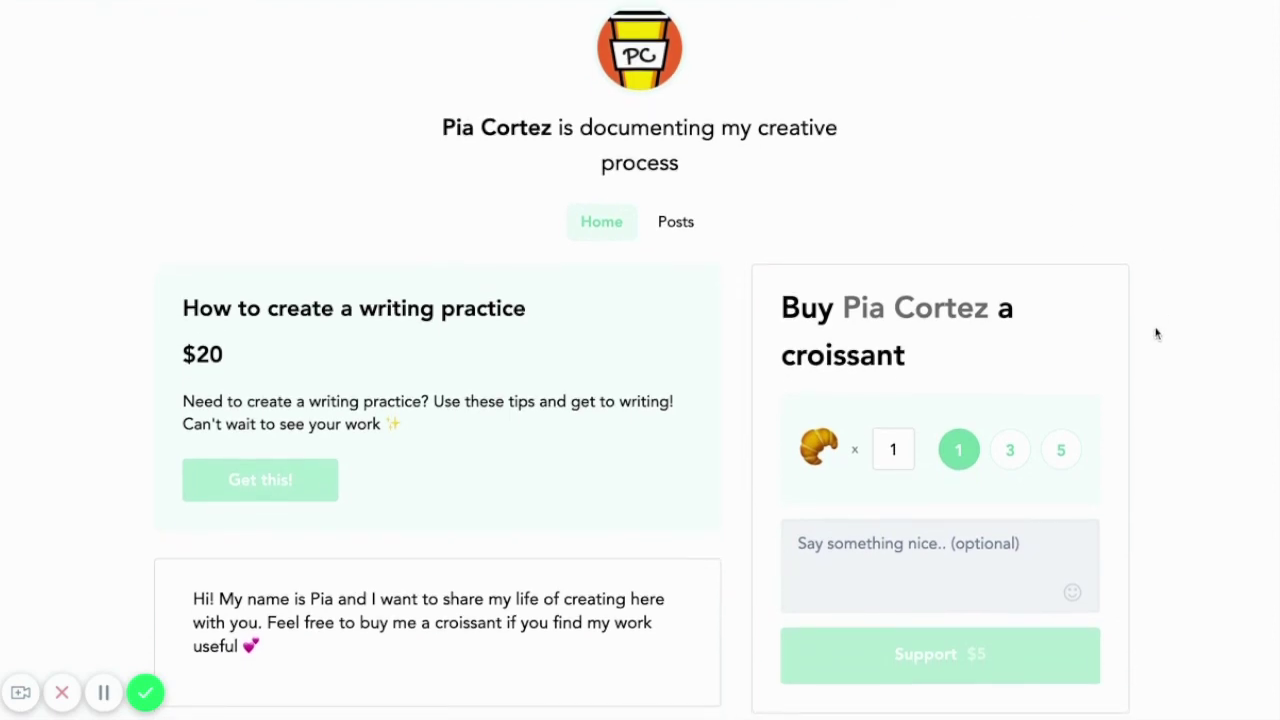